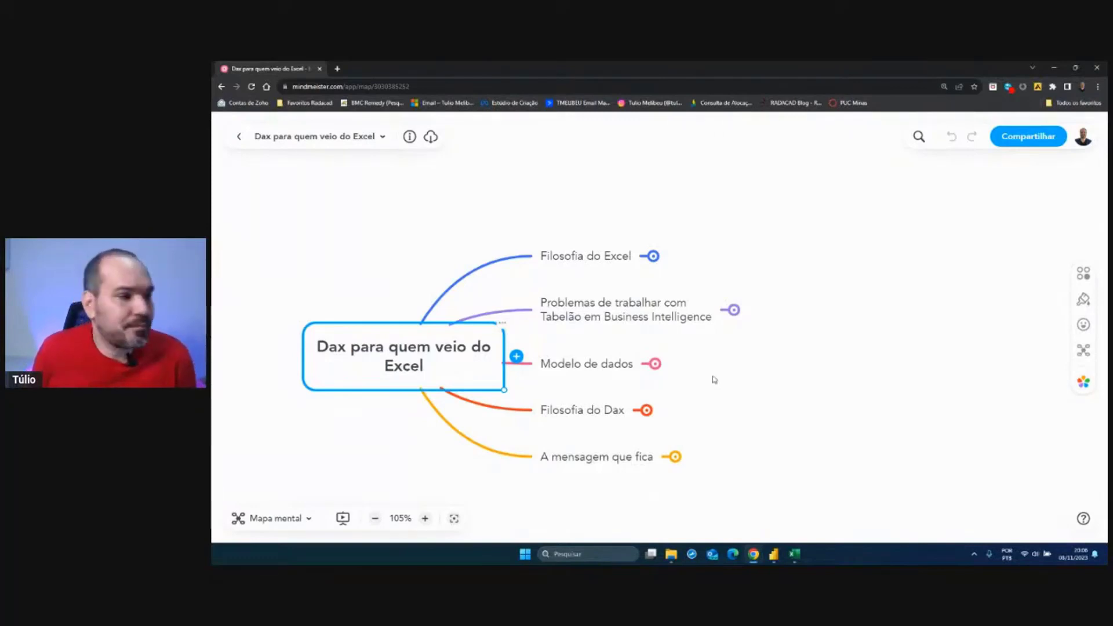
- Expand Filosofia do Excel, select Trabalhar com Tabelão, and bring the Dados Notas NEW workbook forward
{"action": "left_click_drag", "start_coordinate": [731, 362], "coordinate": [713, 371]}
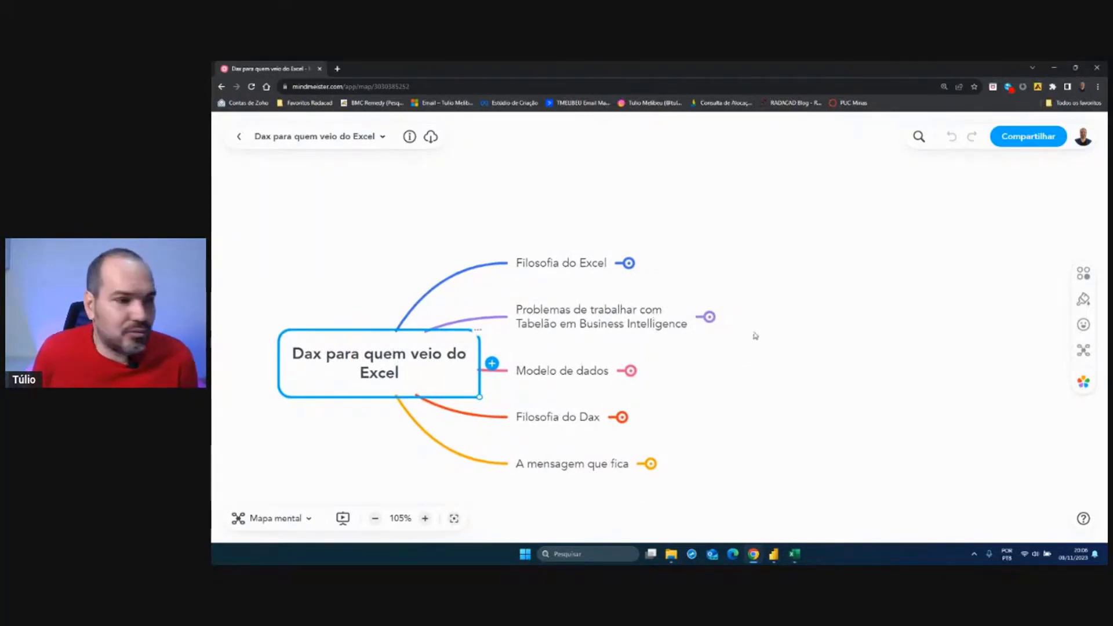
{"action": "key", "text": "space"}
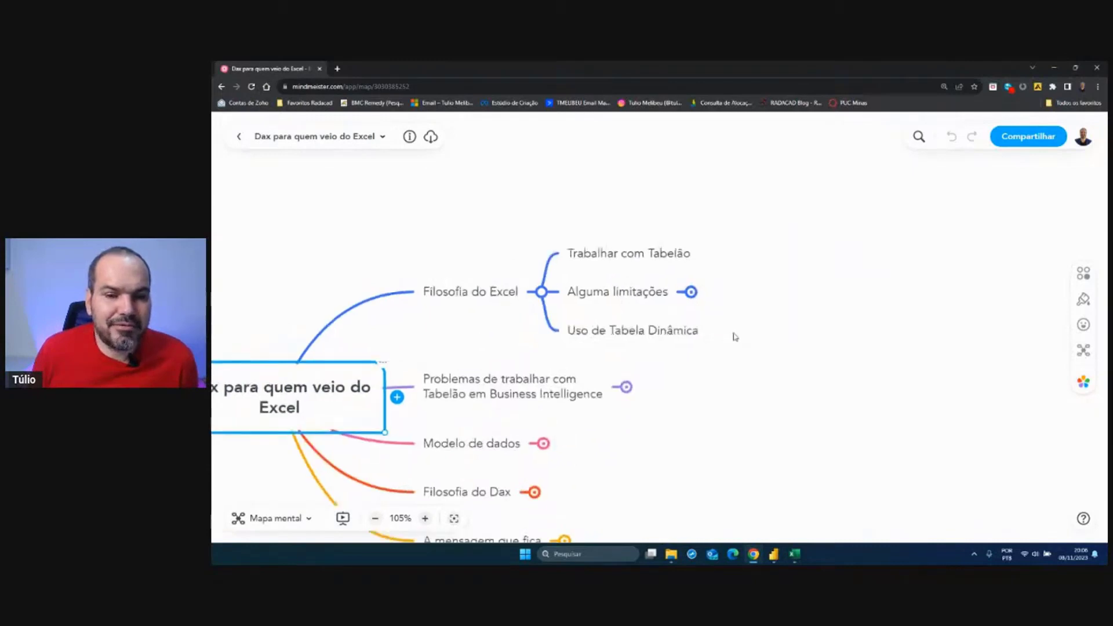
{"action": "scroll", "coordinate": [746, 334], "scroll_direction": "up", "scroll_amount": 2}
{"action": "left_click", "coordinate": [585, 271]}
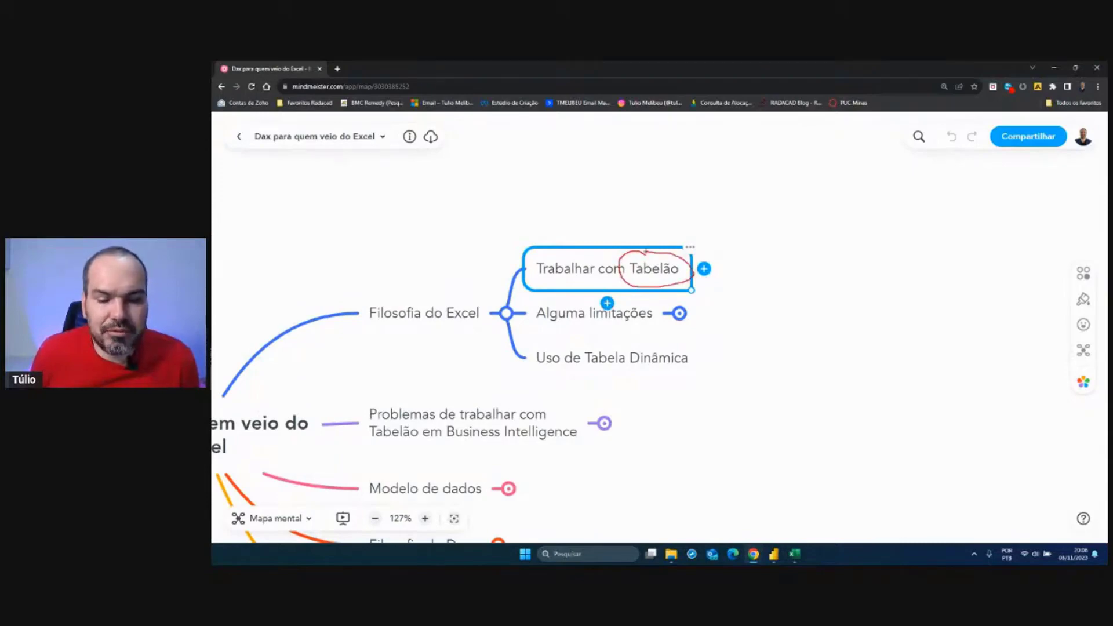
{"action": "left_click", "coordinate": [794, 556]}
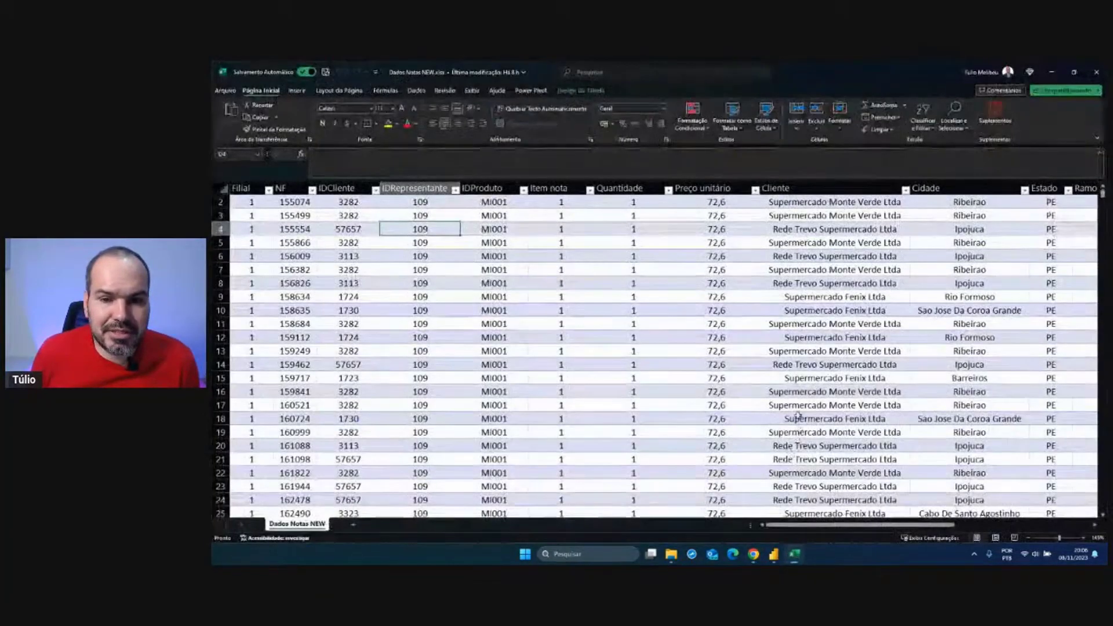
- Scroll across the Dados Notas NEW table's columns and show the Inserir ribbon commands
{"action": "scroll", "coordinate": [519, 294], "scroll_direction": "down", "scroll_amount": 2, "text": "ctrl"}
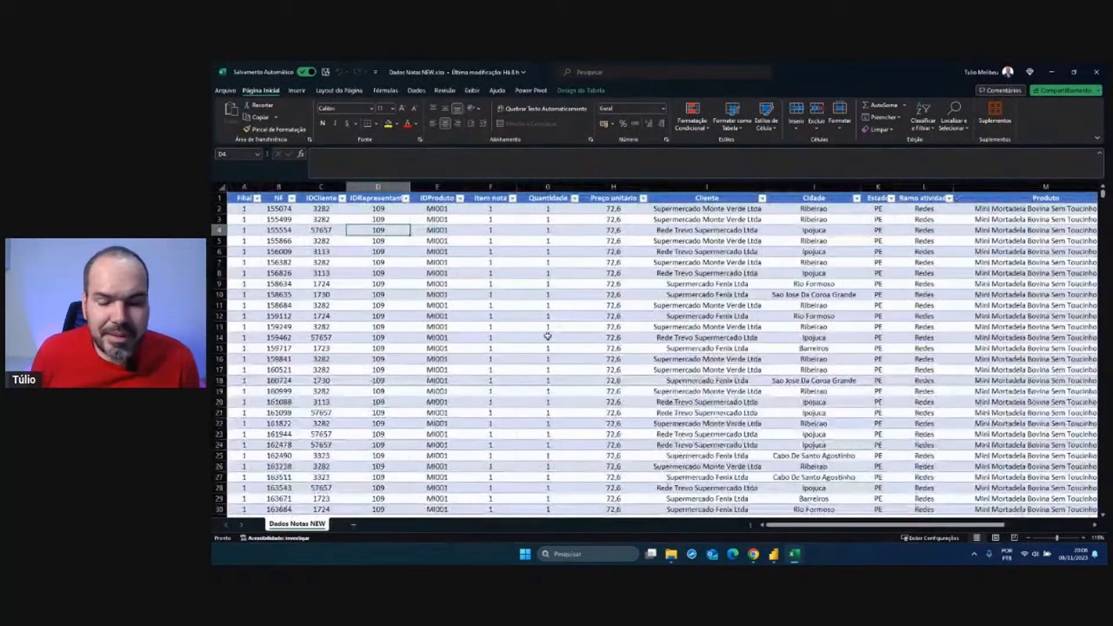
{"action": "mouse_move", "coordinate": [781, 525]}
{"action": "left_mouse_down"}
{"action": "mouse_move", "coordinate": [909, 531]}
{"action": "mouse_move", "coordinate": [812, 529]}
{"action": "left_mouse_up"}
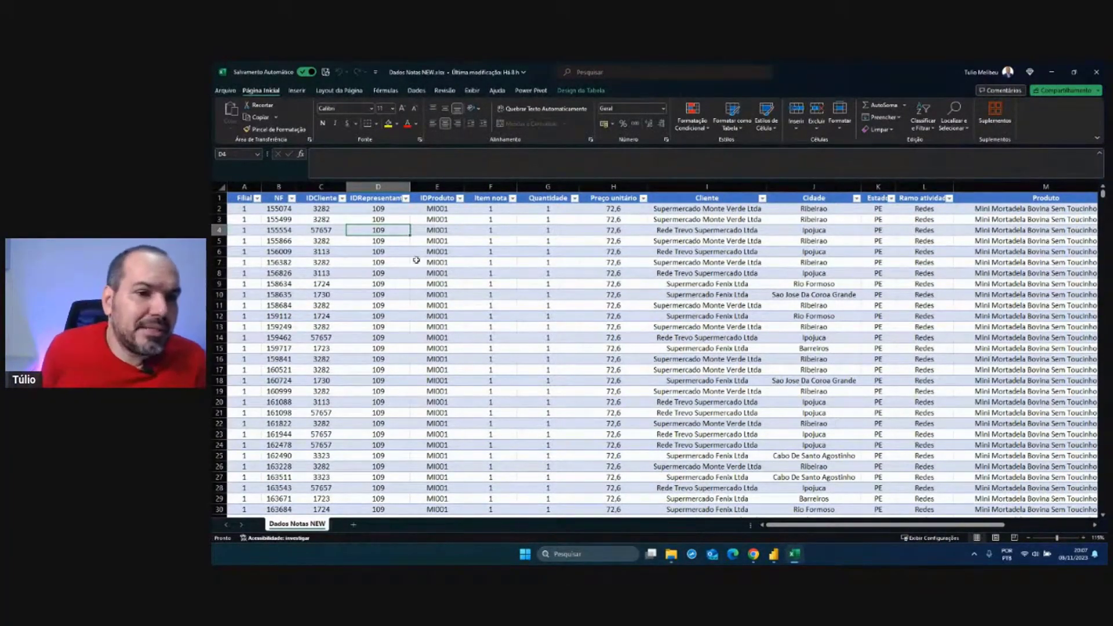
{"action": "left_click", "coordinate": [298, 91]}
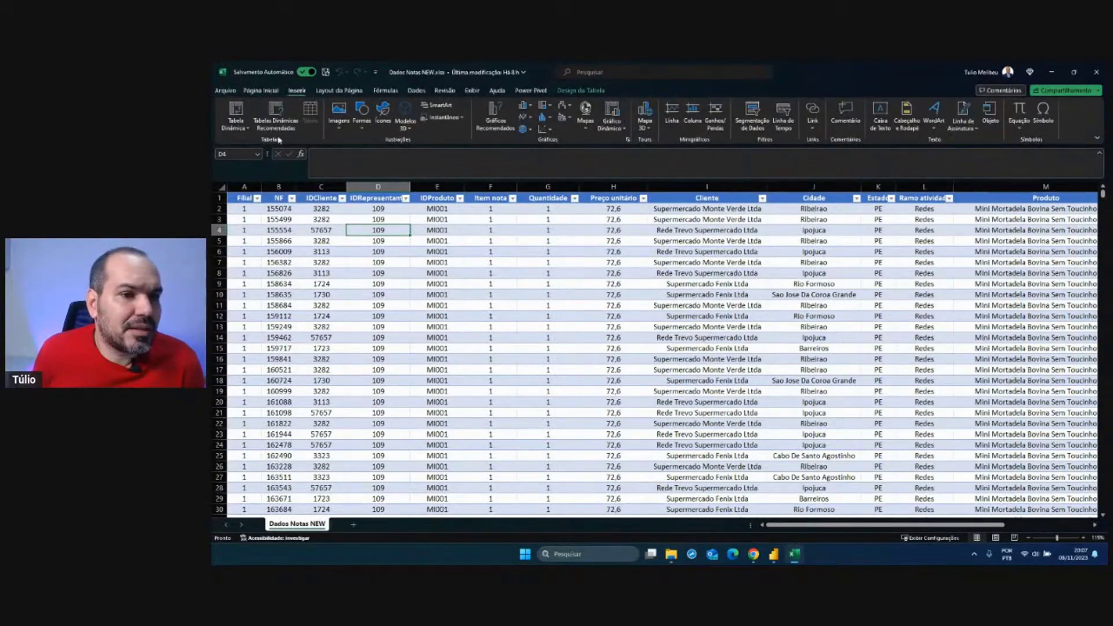
- Insert a pivot table from the table range on a new sheet
{"action": "left_click", "coordinate": [235, 124]}
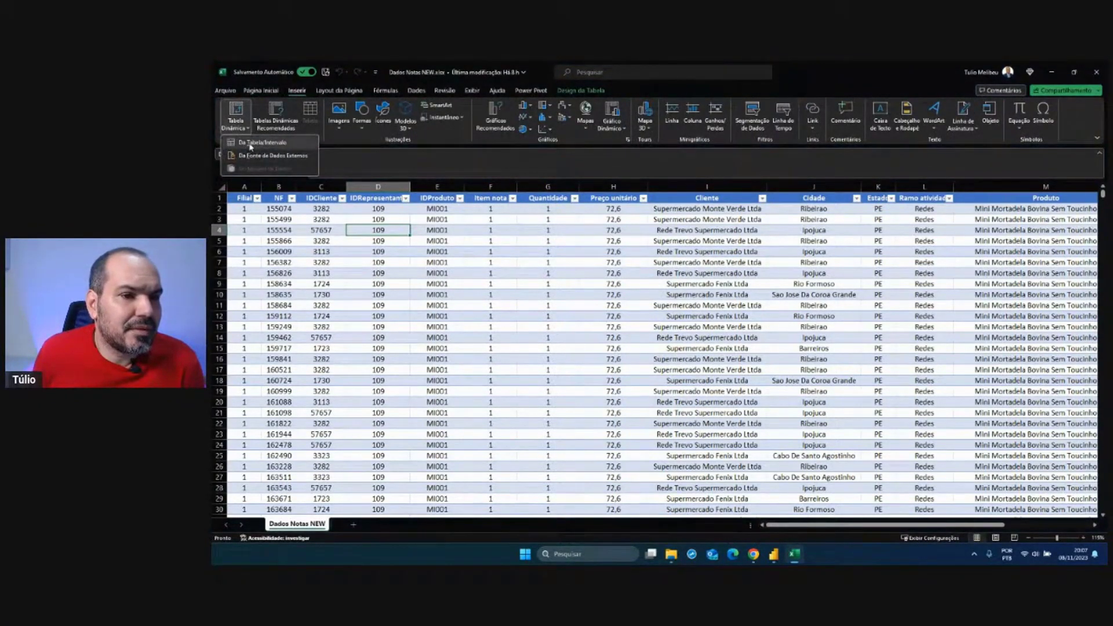
{"action": "left_click", "coordinate": [251, 142]}
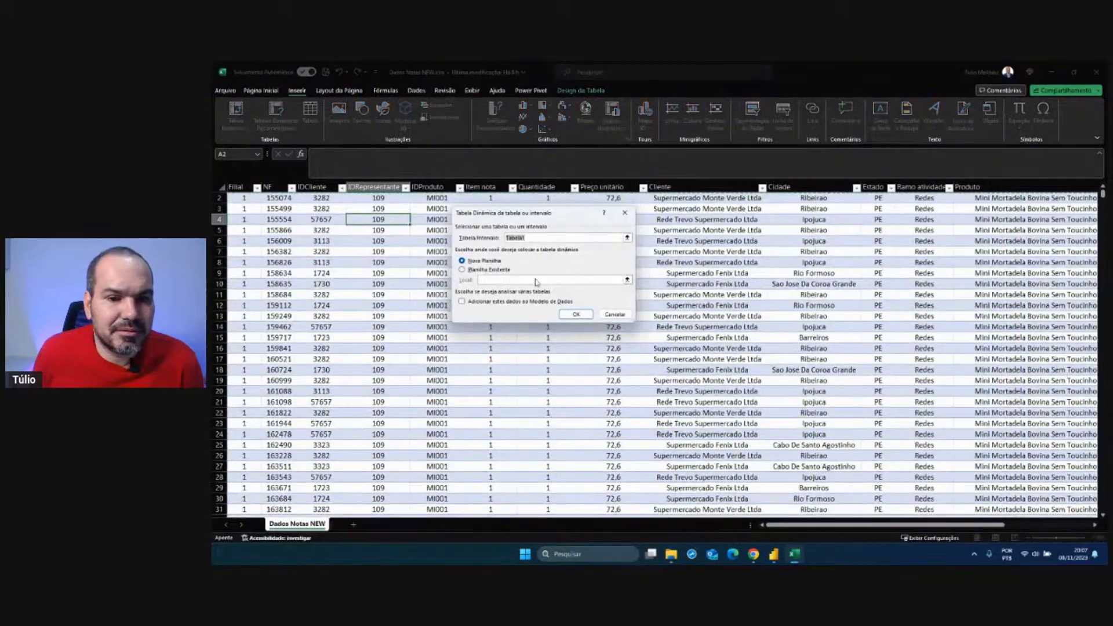
{"action": "left_click", "coordinate": [575, 315]}
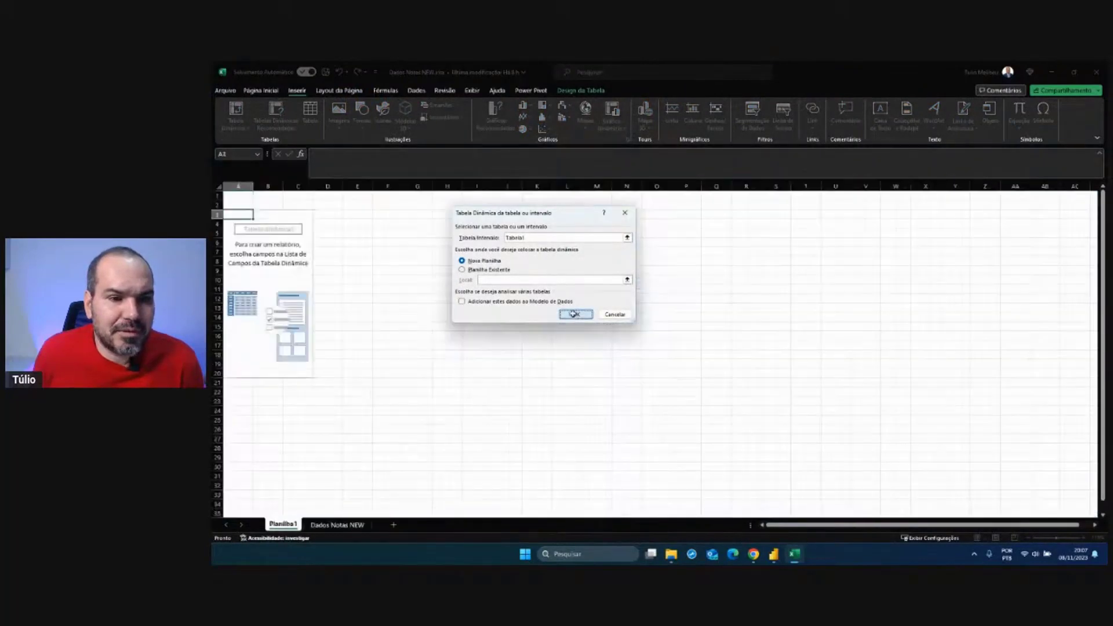
- Sum Quantidade by Categoria in the pivot, then go back to the Dados Notas NEW sheet
{"action": "scroll", "coordinate": [1073, 273], "scroll_direction": "down", "scroll_amount": 2}
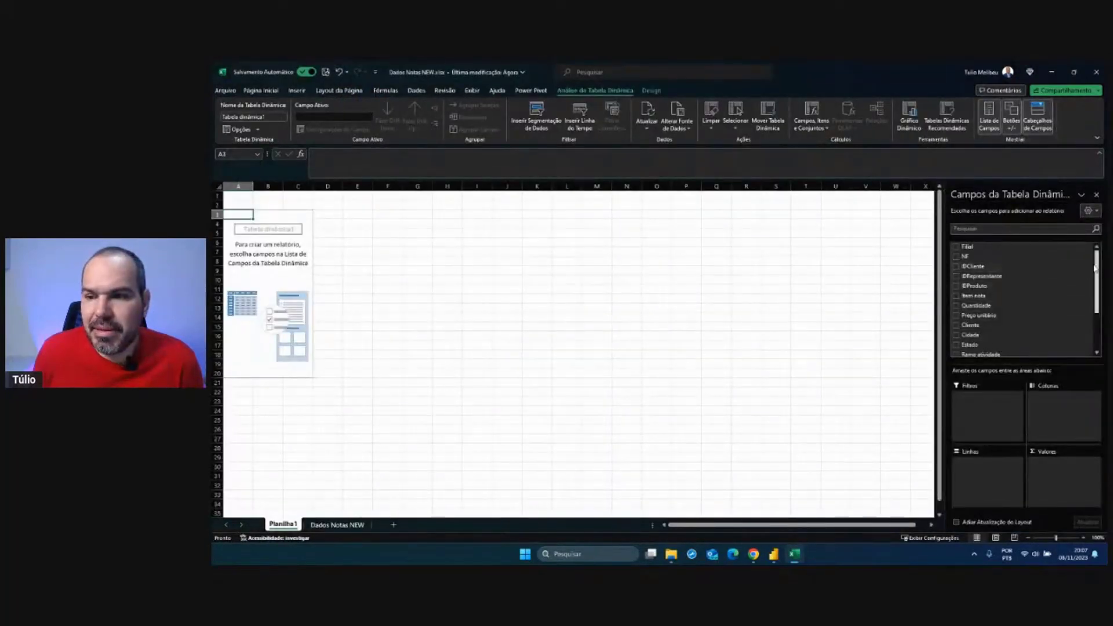
{"action": "scroll", "coordinate": [1090, 284], "scroll_direction": "down", "scroll_amount": 2}
{"action": "scroll", "coordinate": [1038, 301], "scroll_direction": "down", "scroll_amount": 2}
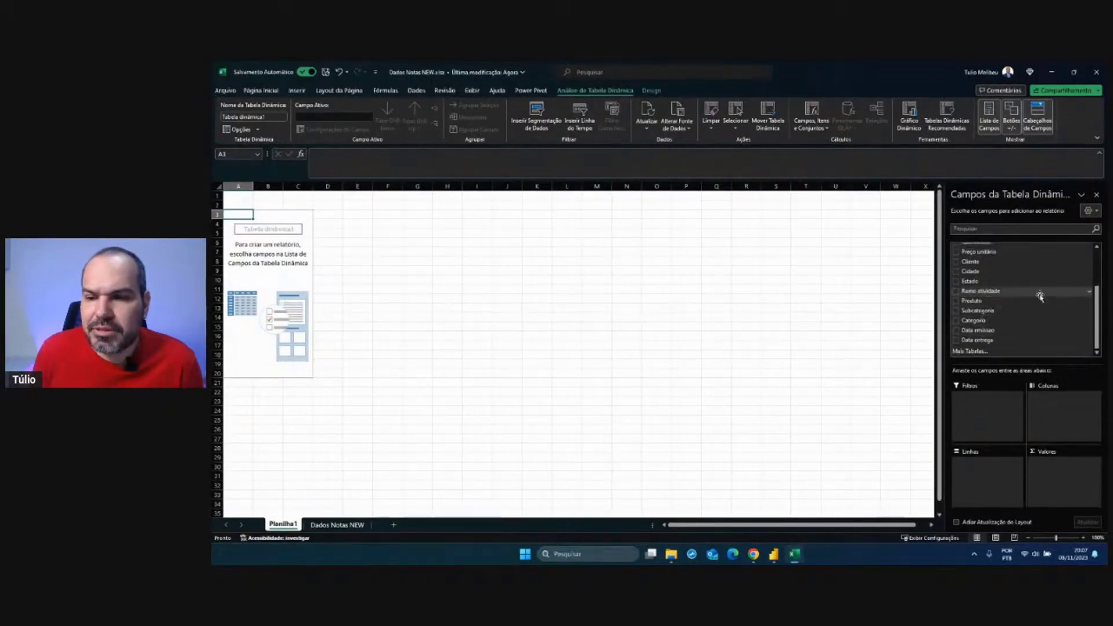
{"action": "left_click_drag", "start_coordinate": [984, 321], "coordinate": [974, 462]}
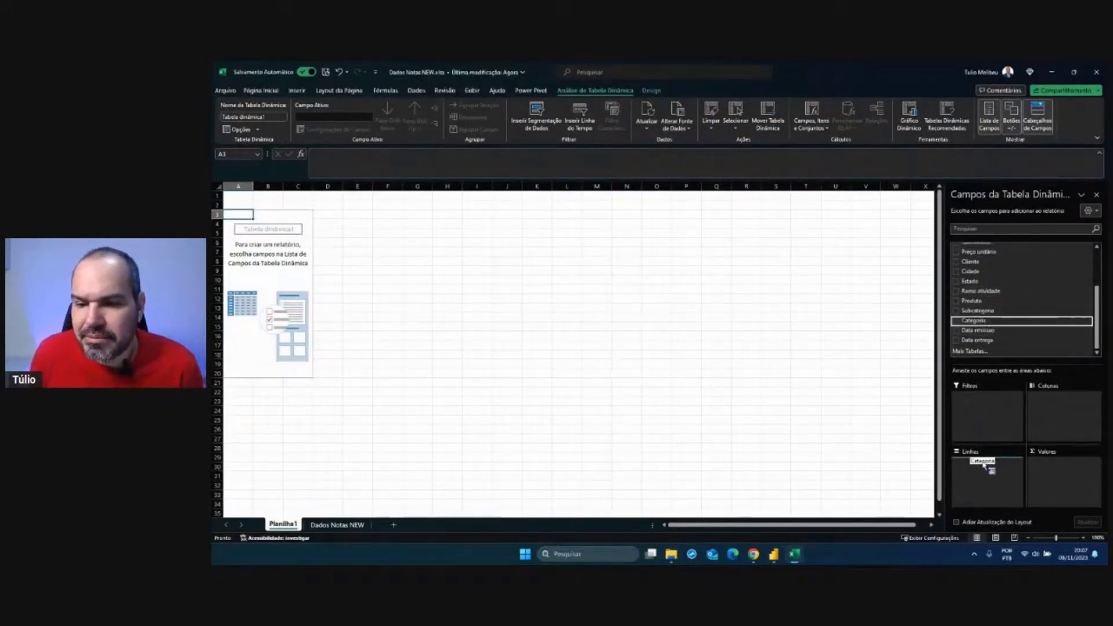
{"action": "scroll", "coordinate": [1026, 325], "scroll_direction": "up", "scroll_amount": 2}
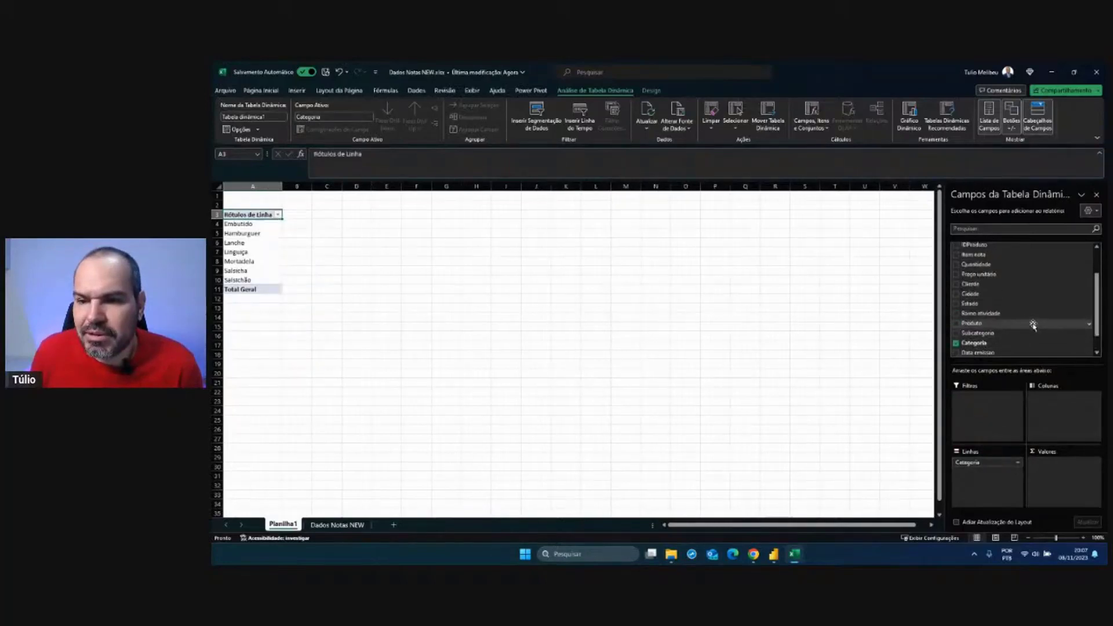
{"action": "left_click_drag", "start_coordinate": [986, 266], "coordinate": [1056, 467]}
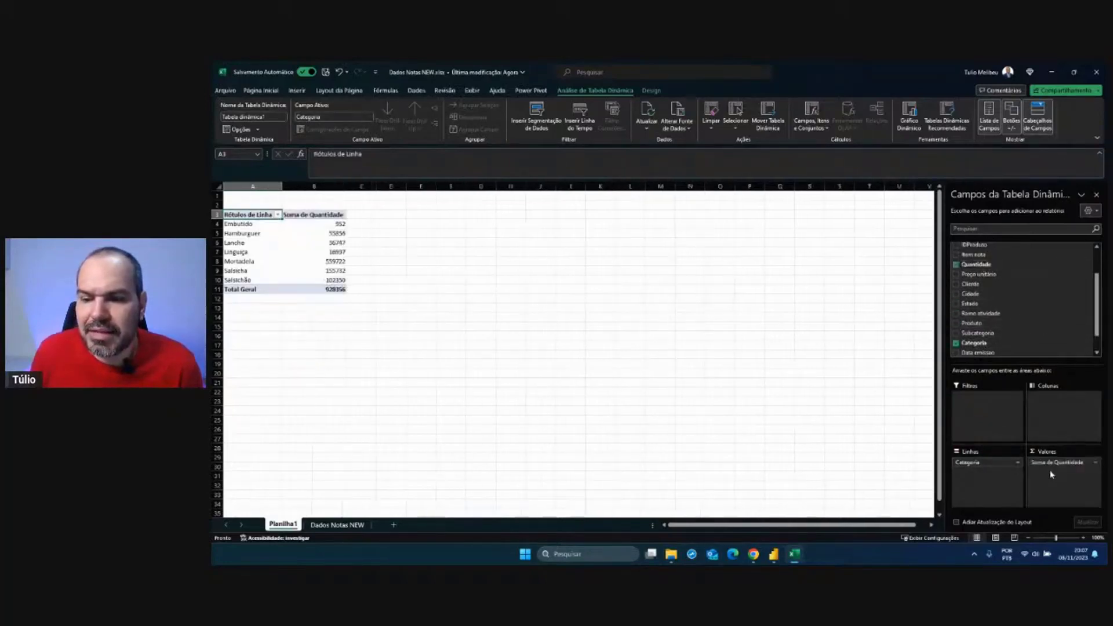
{"action": "left_click", "coordinate": [333, 252]}
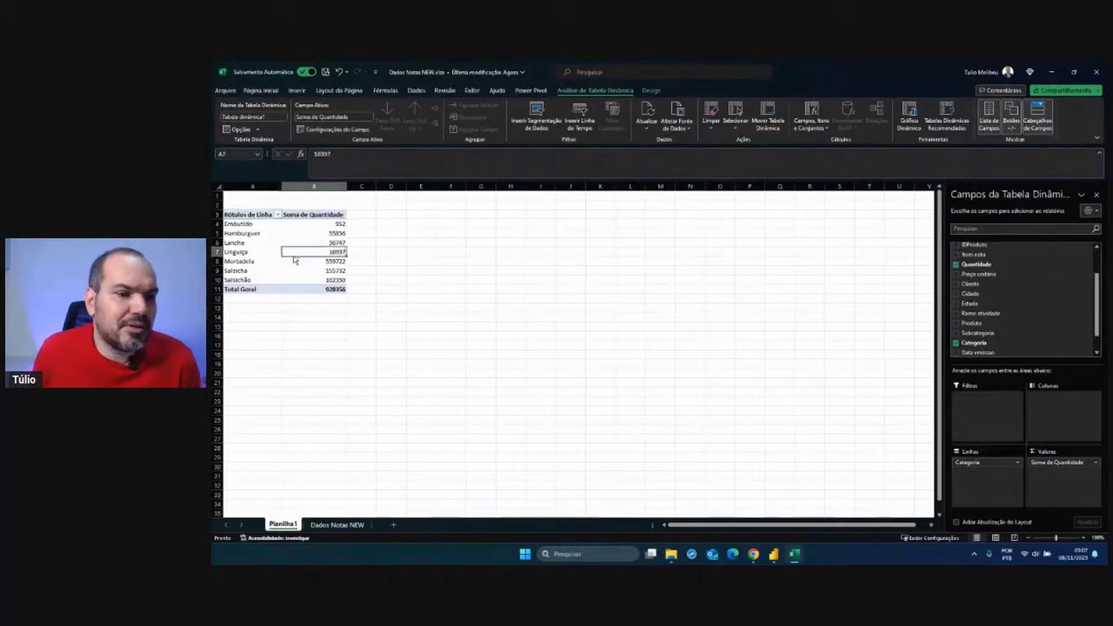
{"action": "scroll", "coordinate": [296, 252], "scroll_direction": "up", "scroll_amount": 3}
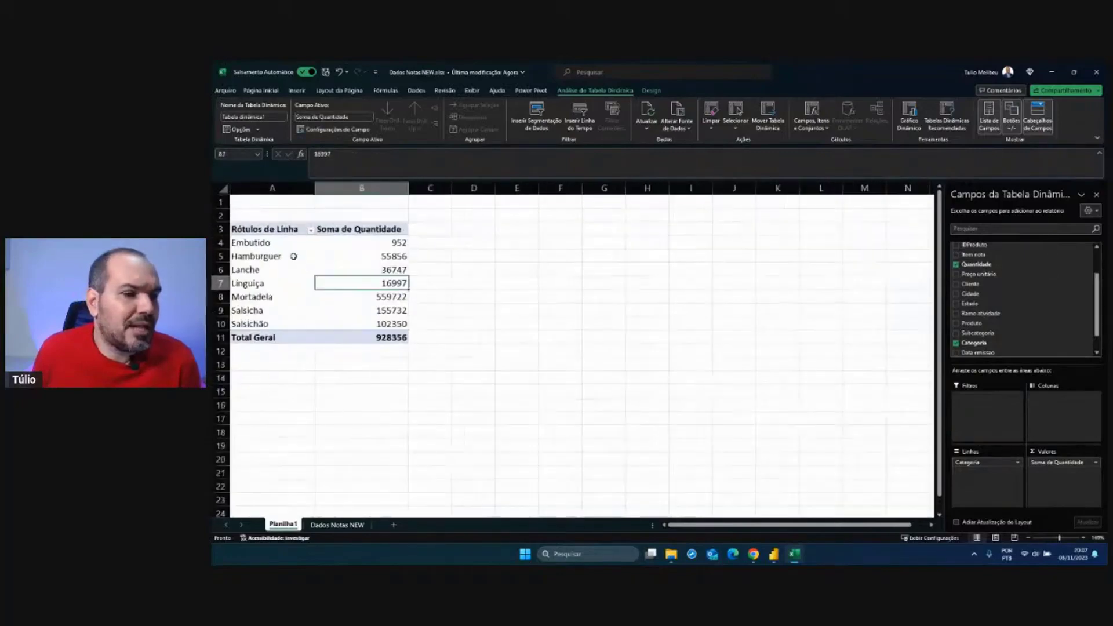
{"action": "left_click", "coordinate": [337, 525]}
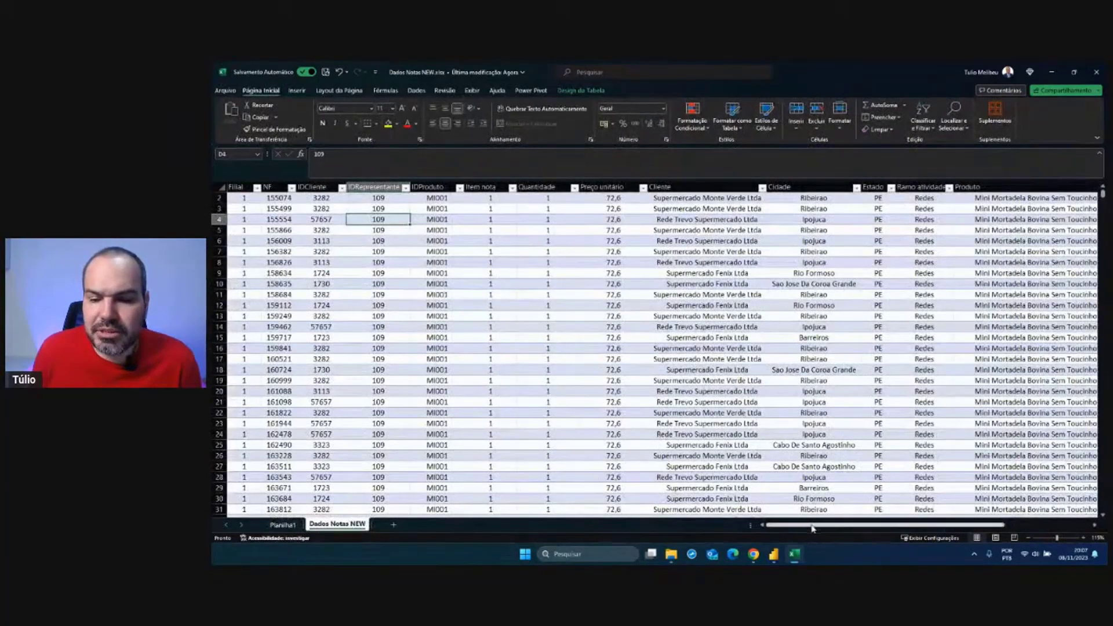
- Add a Faturamento header in cell R1, extending the table with a new column
{"action": "left_click_drag", "start_coordinate": [813, 528], "coordinate": [902, 530]}
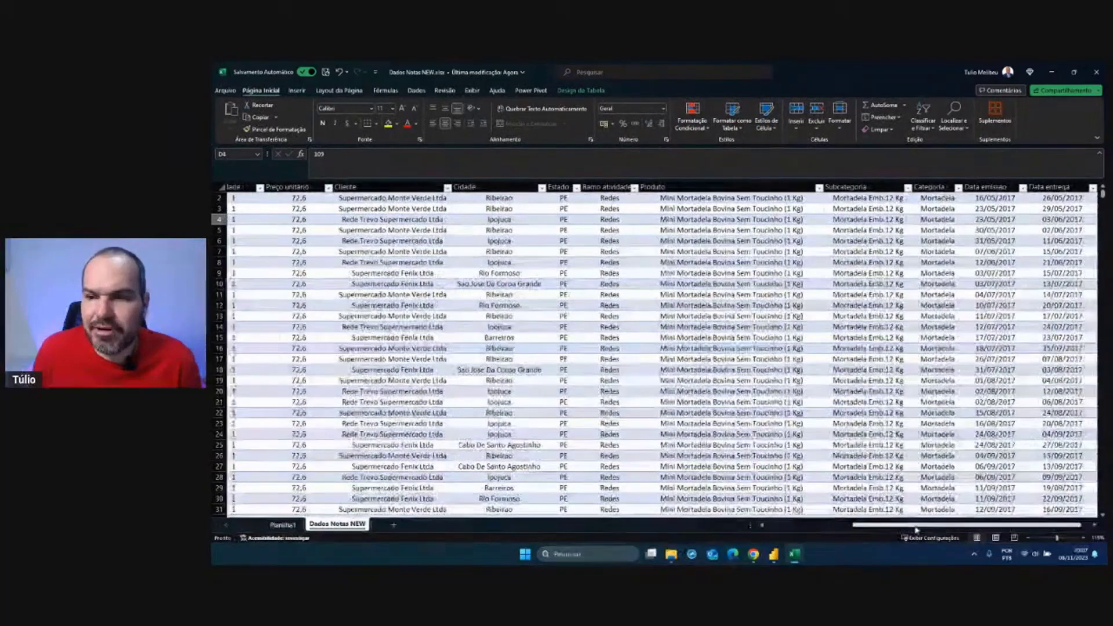
{"action": "left_click", "coordinate": [1095, 525]}
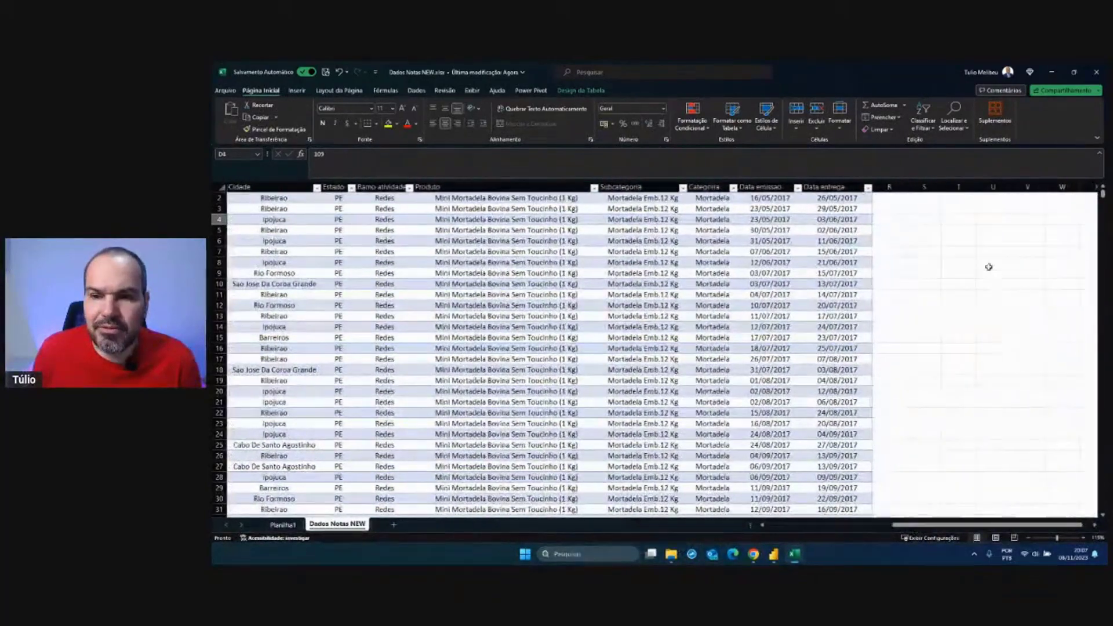
{"action": "scroll", "coordinate": [932, 237], "scroll_direction": "up", "scroll_amount": 1}
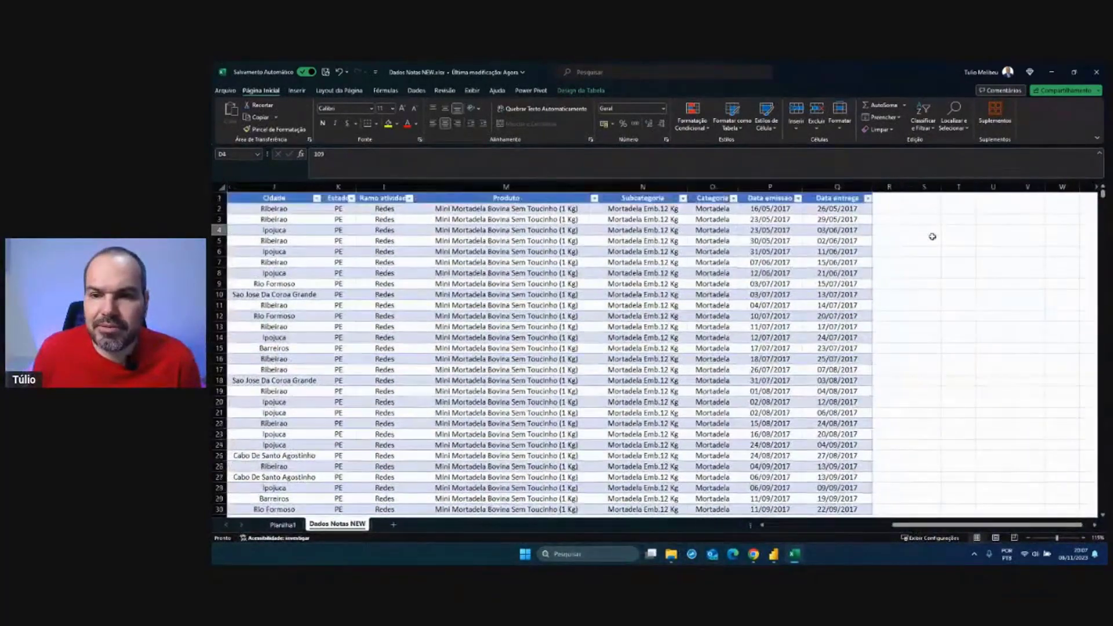
{"action": "left_click", "coordinate": [887, 201]}
{"action": "type", "text": "Faturam"}
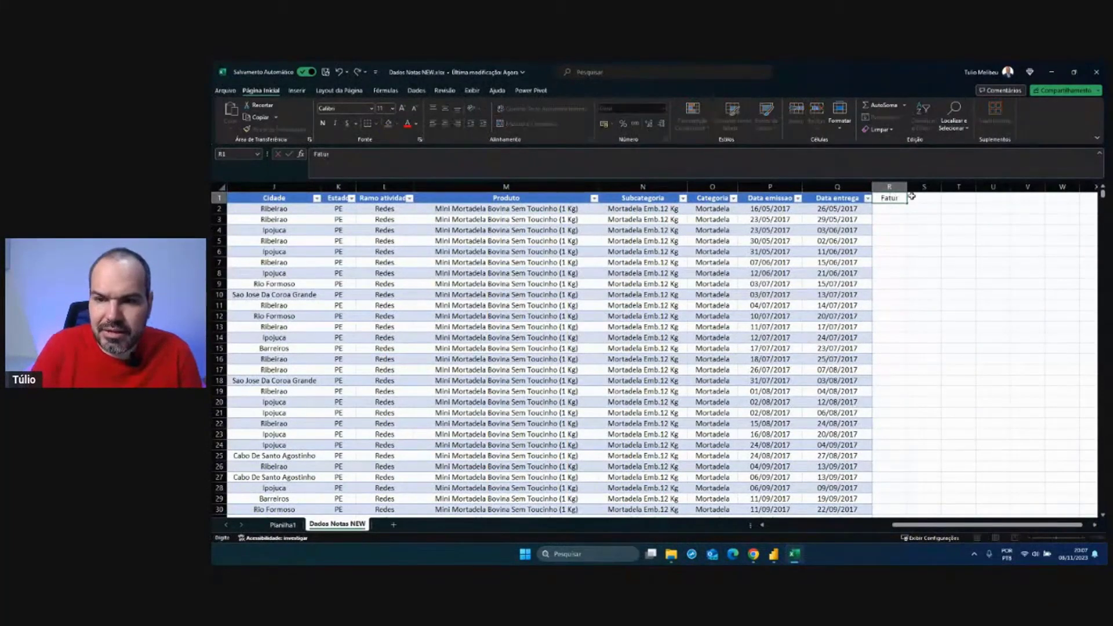
{"action": "type", "text": "ento"}
{"action": "key", "text": "Return"}
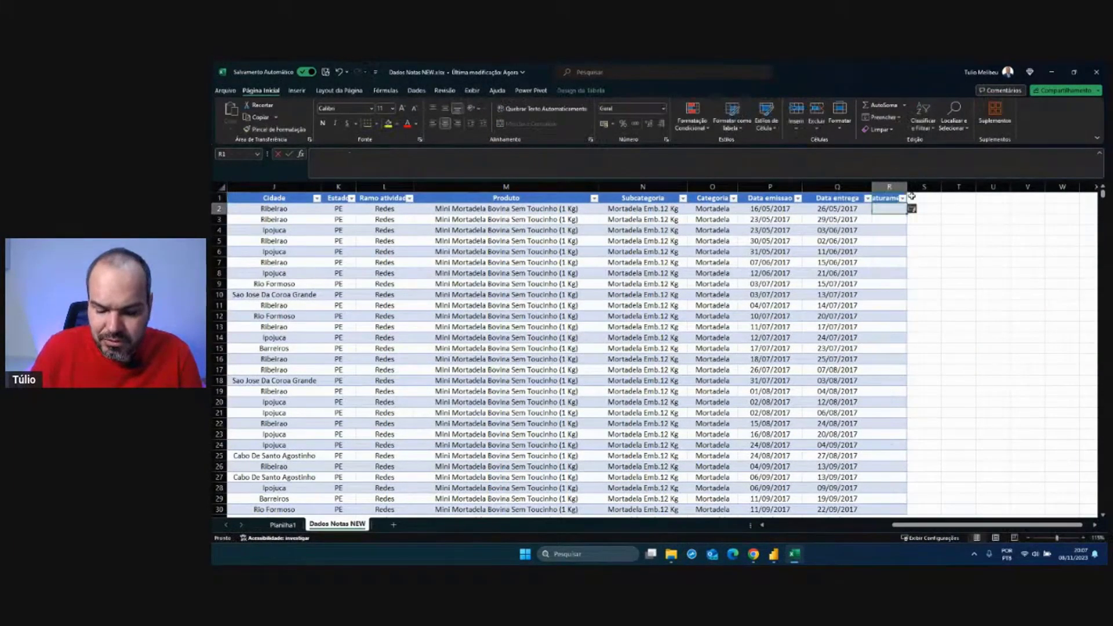
{"action": "type", "text": "="}
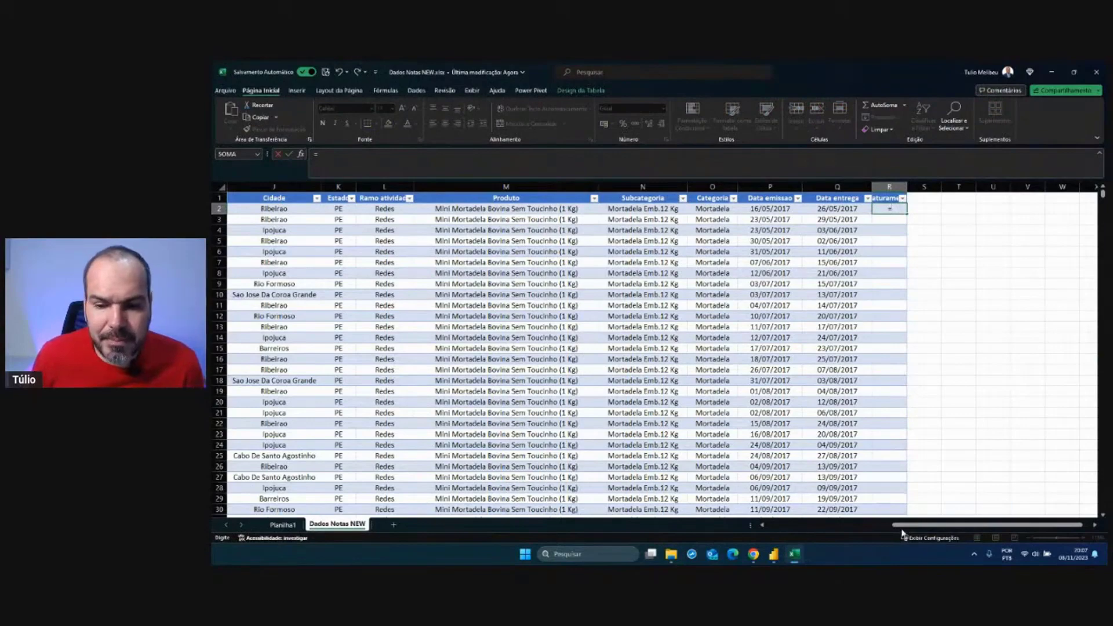
{"action": "left_click_drag", "start_coordinate": [903, 527], "coordinate": [746, 525]}
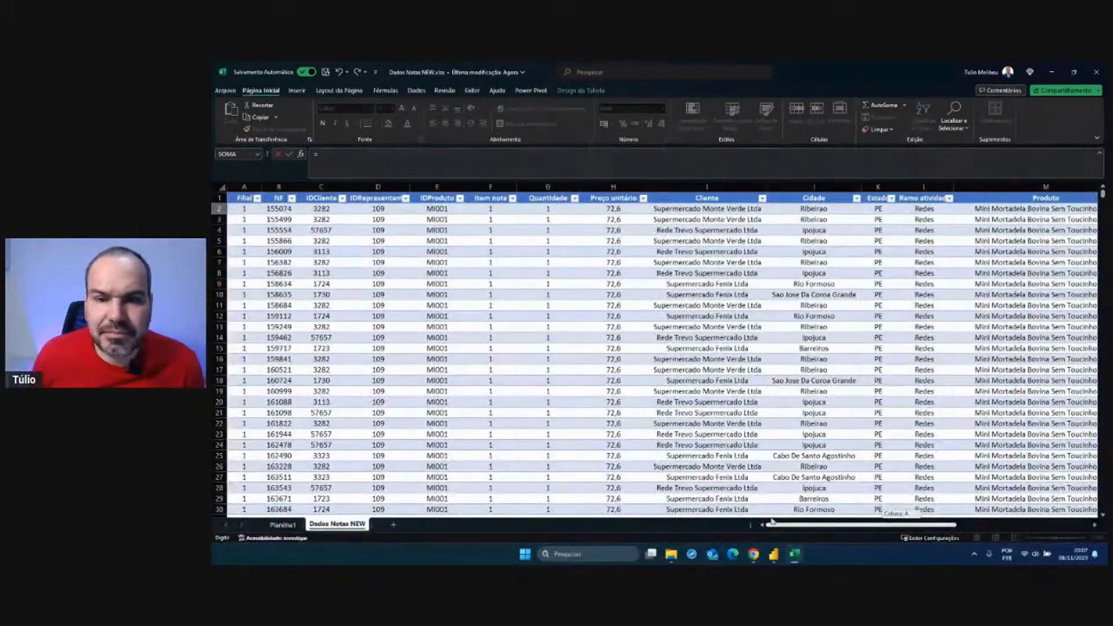
{"action": "left_click_drag", "start_coordinate": [772, 522], "coordinate": [771, 517]}
{"action": "left_click", "coordinate": [545, 208]}
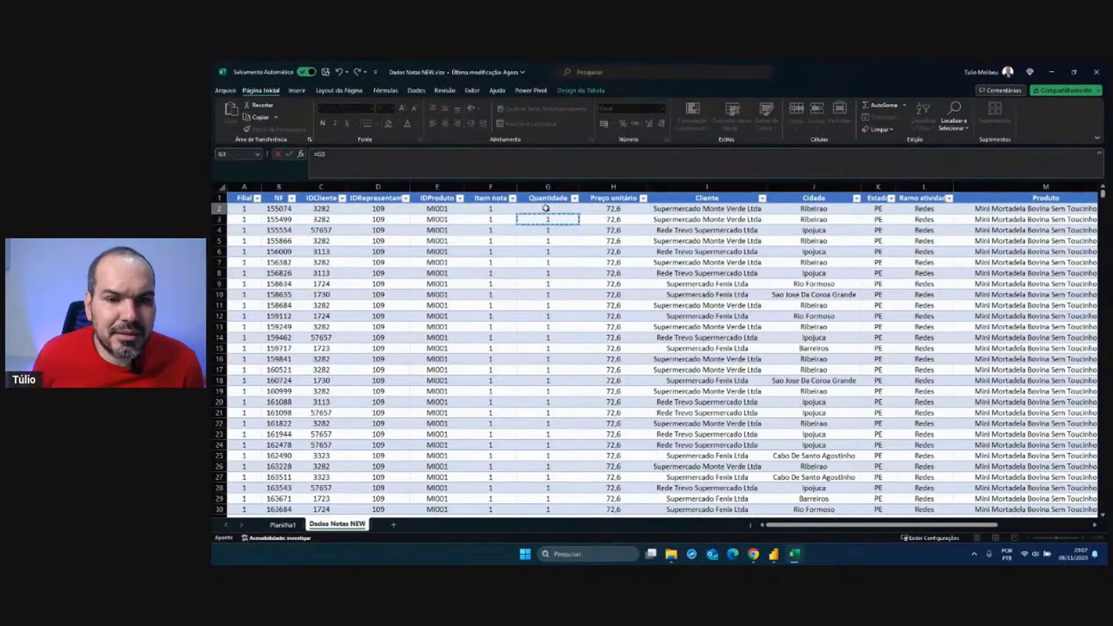
{"action": "type", "text": "*"}
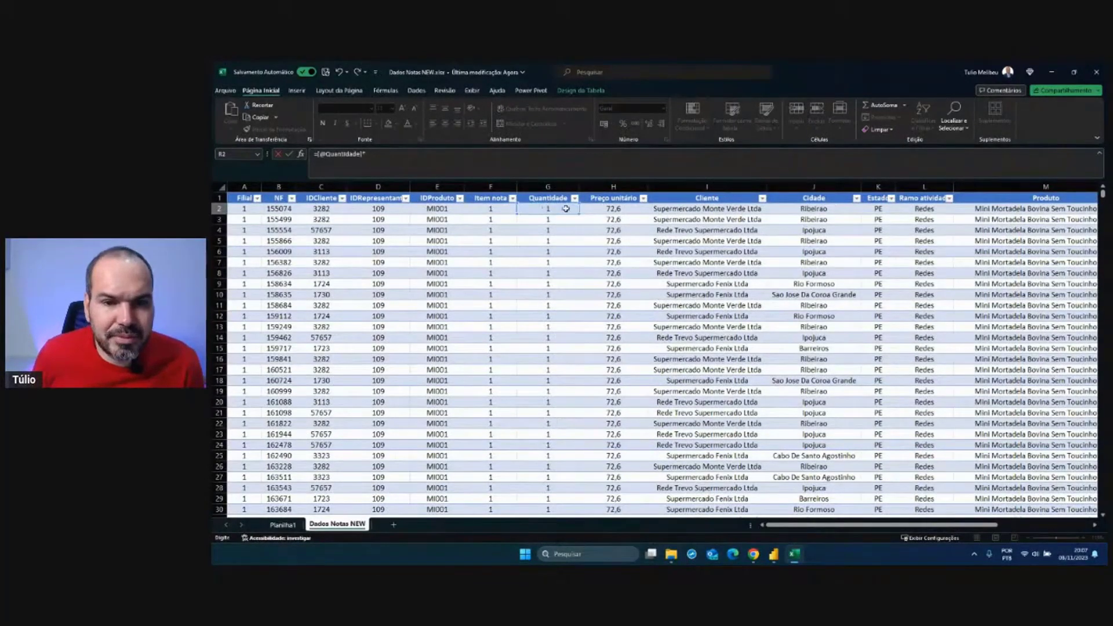
{"action": "left_click", "coordinate": [596, 209]}
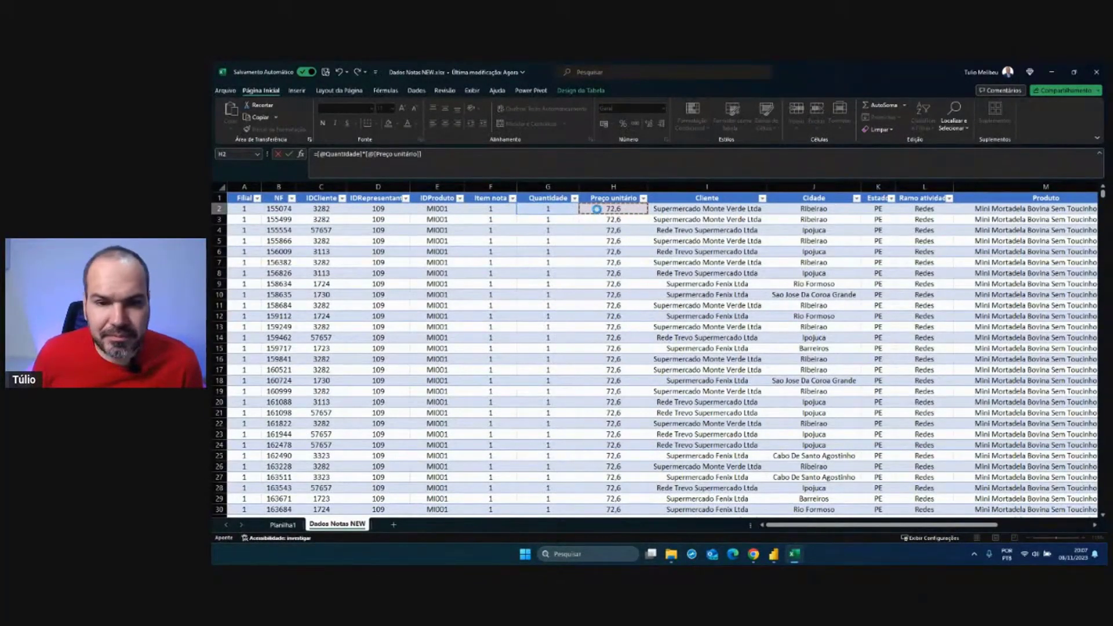
{"action": "key", "text": "Return"}
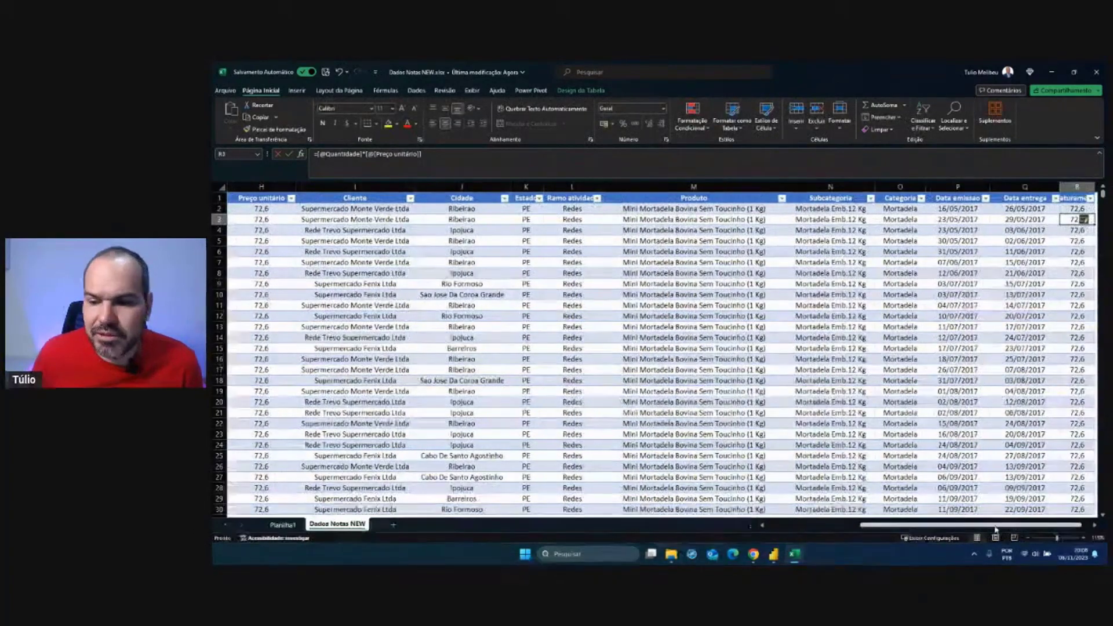
{"action": "left_click_drag", "start_coordinate": [1026, 525], "coordinate": [1038, 531]}
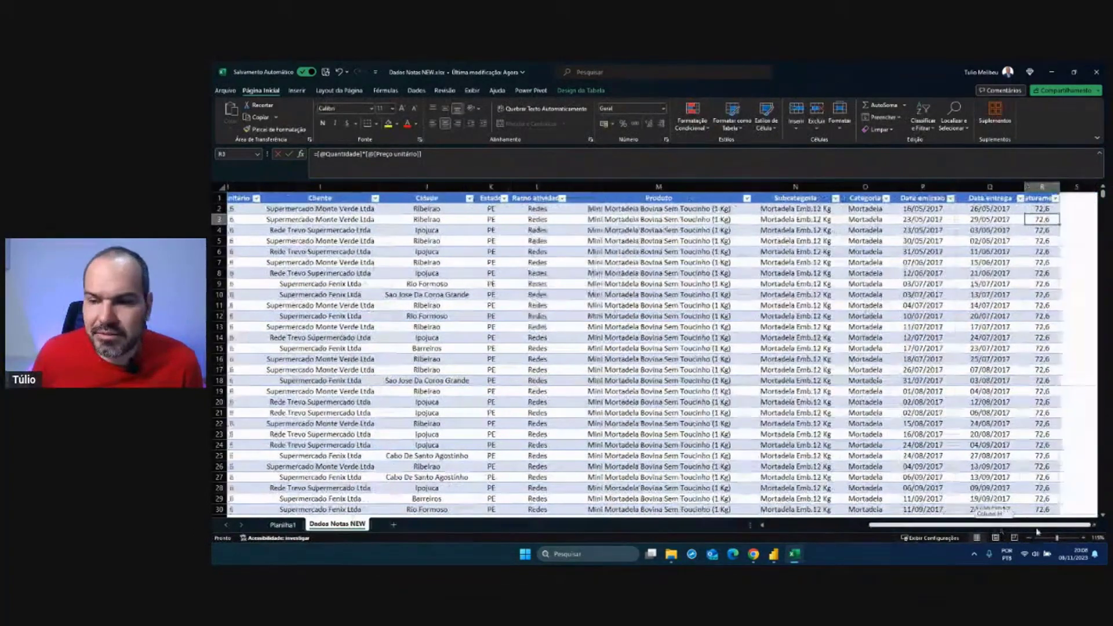
{"action": "left_click", "coordinate": [1051, 244]}
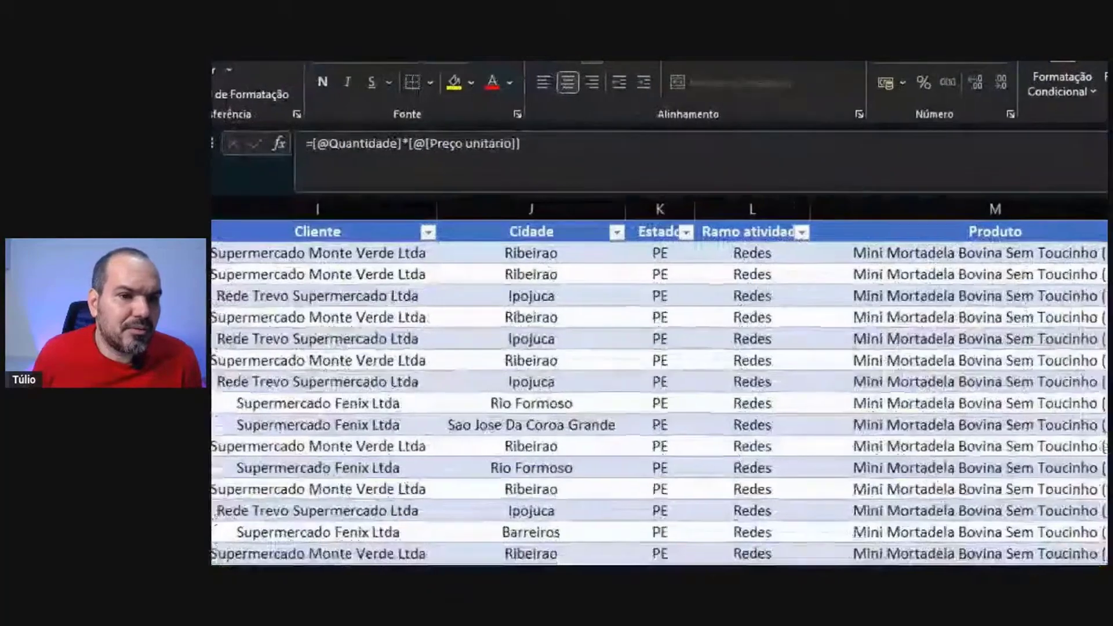
{"action": "left_click_drag", "start_coordinate": [322, 156], "coordinate": [364, 160]}
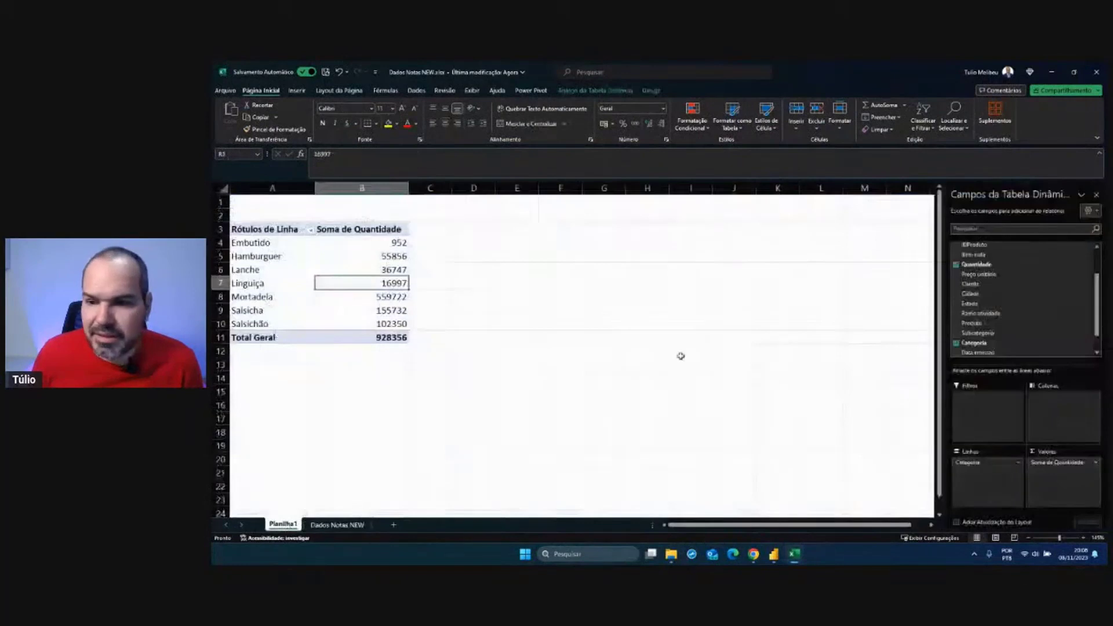
- Refresh the Planilha1 pivot so the new Faturamento field becomes available
{"action": "left_click", "coordinate": [282, 525]}
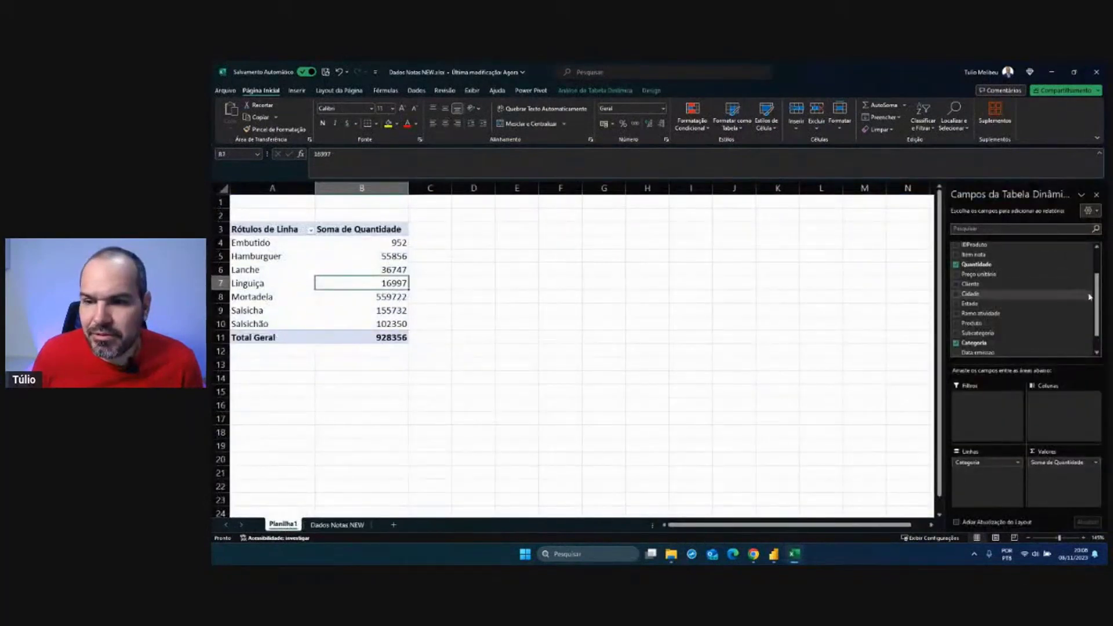
{"action": "scroll", "coordinate": [1032, 313], "scroll_direction": "down", "scroll_amount": 2}
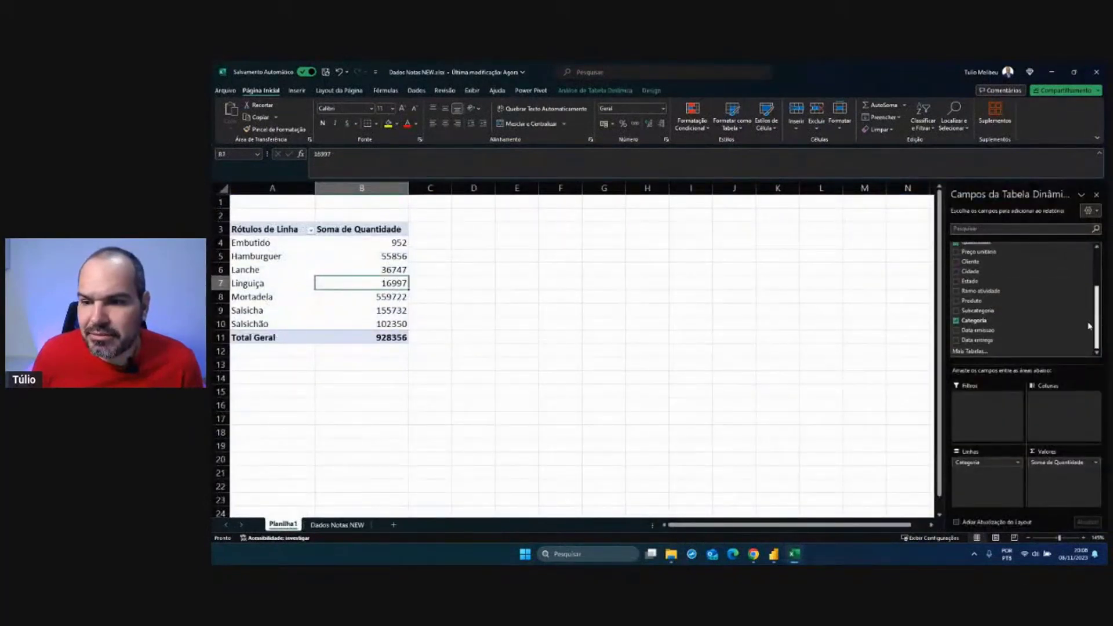
{"action": "left_click", "coordinate": [971, 352]}
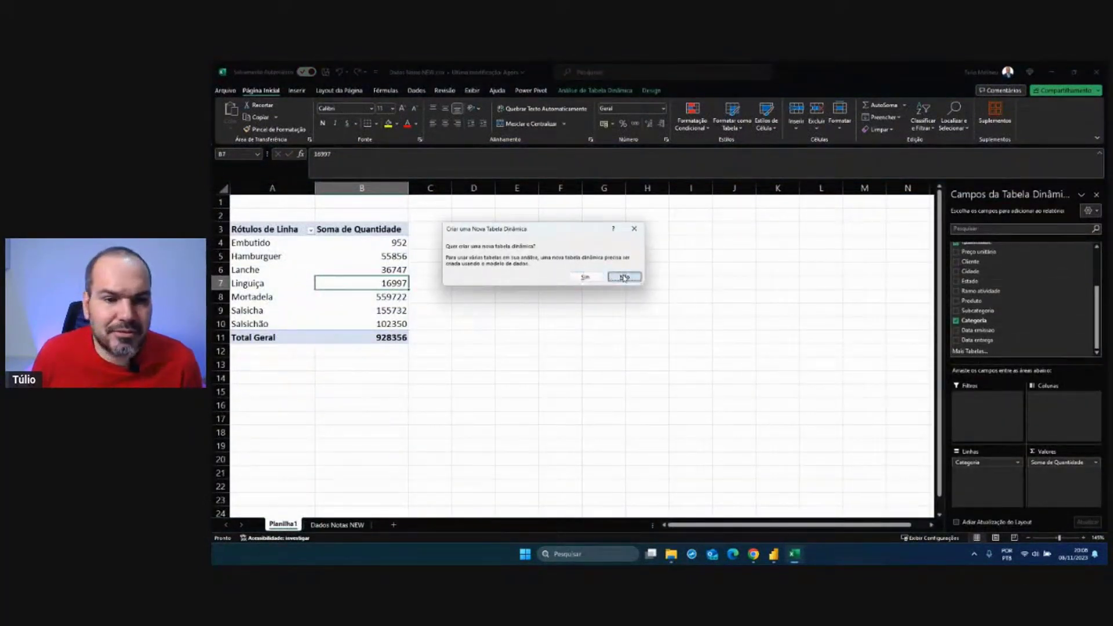
{"action": "left_click", "coordinate": [624, 278]}
{"action": "right_click", "coordinate": [344, 286]}
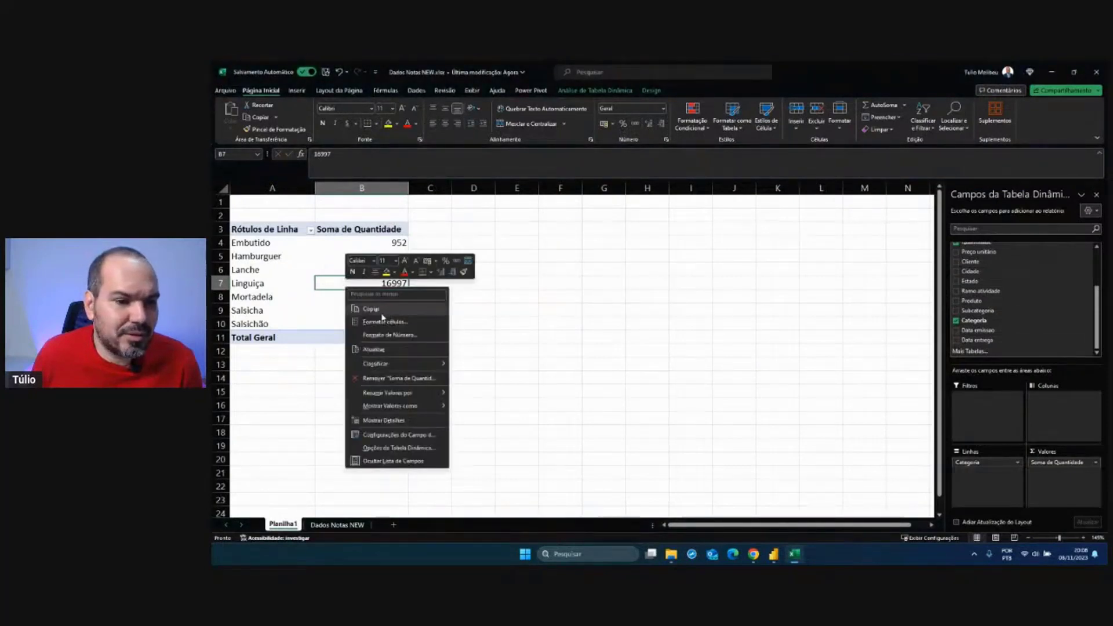
{"action": "left_click", "coordinate": [372, 350]}
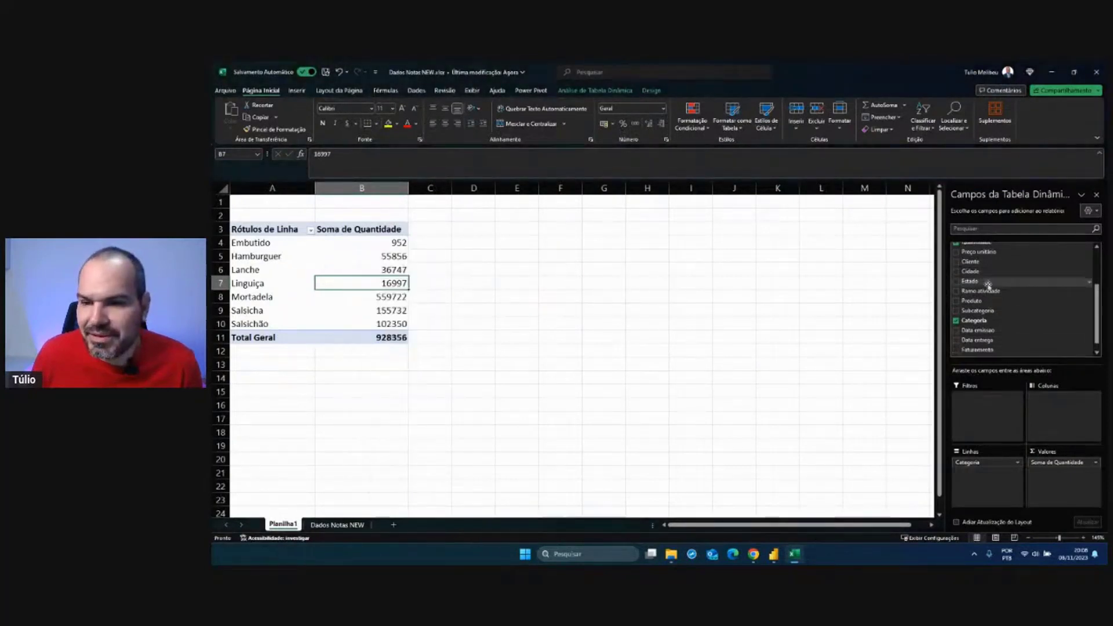
- Replace Soma de Quantidade with Faturamento in Valores, and widen column R on Dados Notas NEW
{"action": "scroll", "coordinate": [1098, 310], "scroll_direction": "down", "scroll_amount": 1}
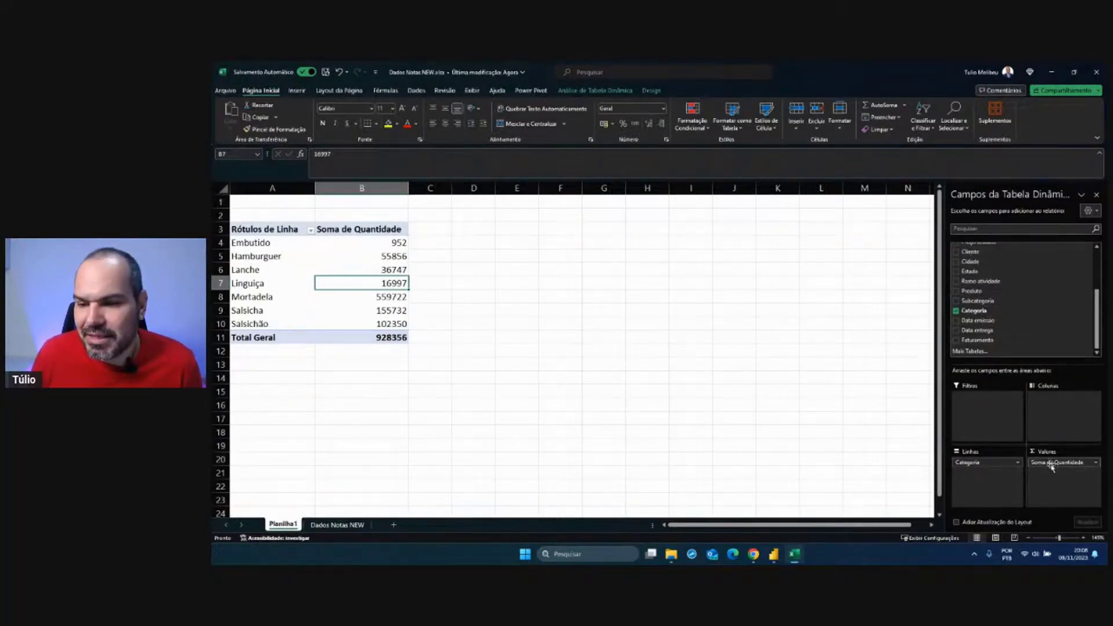
{"action": "left_click", "coordinate": [1052, 463]}
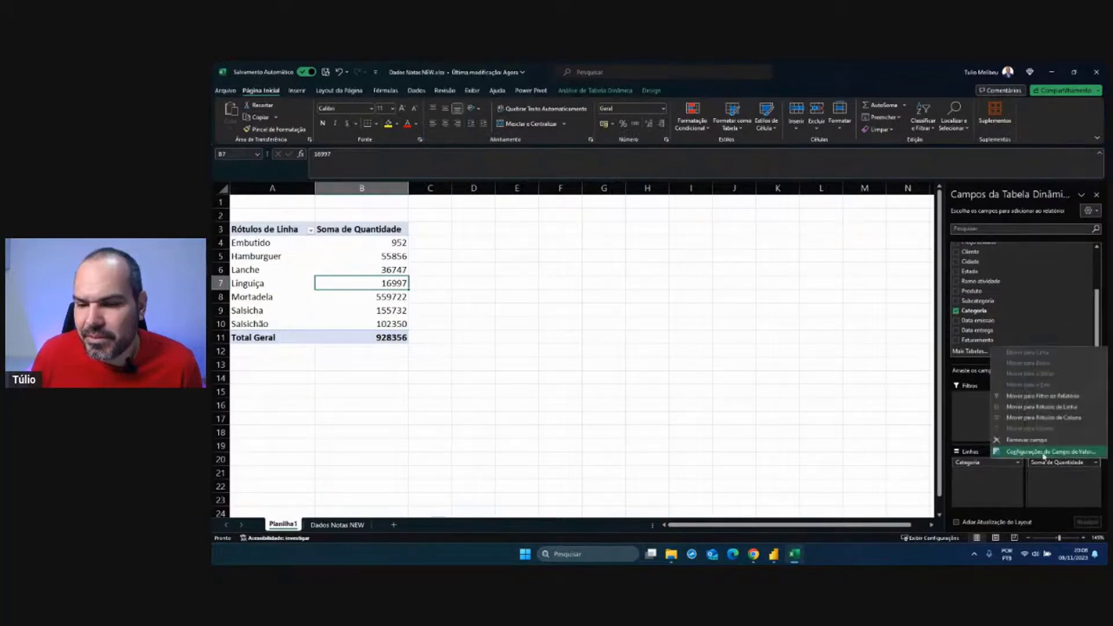
{"action": "left_click", "coordinate": [1029, 441]}
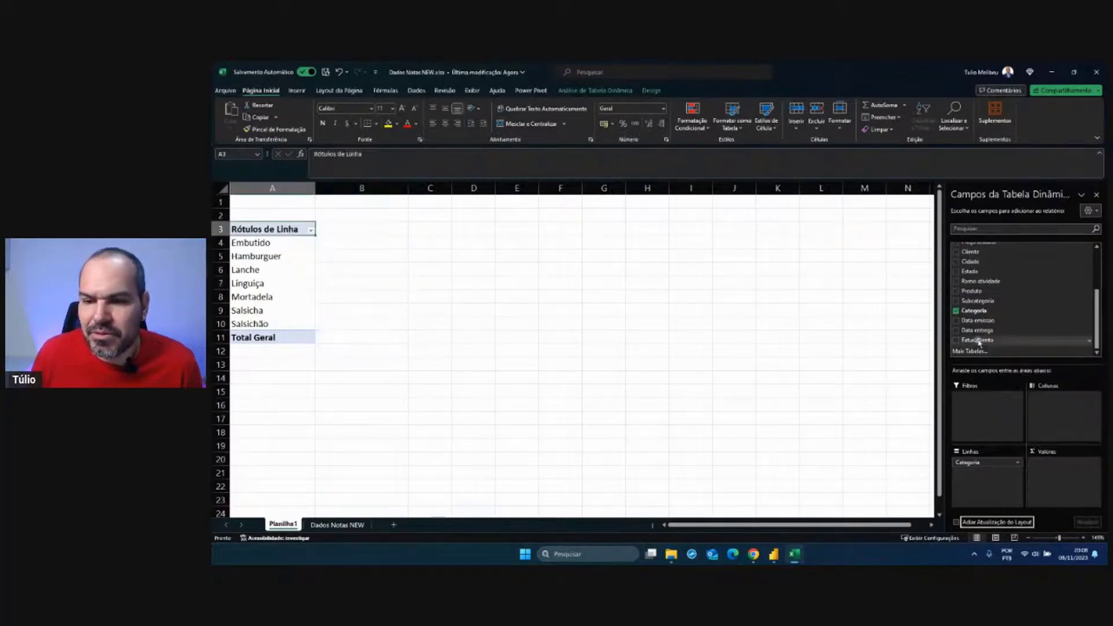
{"action": "left_click_drag", "start_coordinate": [1070, 475], "coordinate": [1069, 474]}
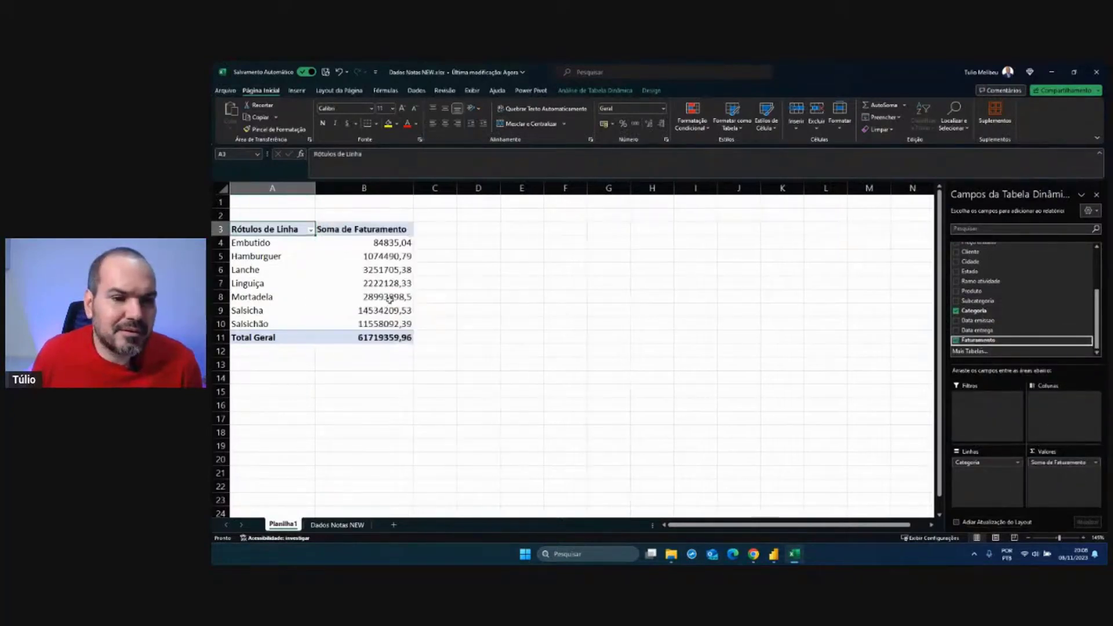
{"action": "left_click", "coordinate": [328, 523]}
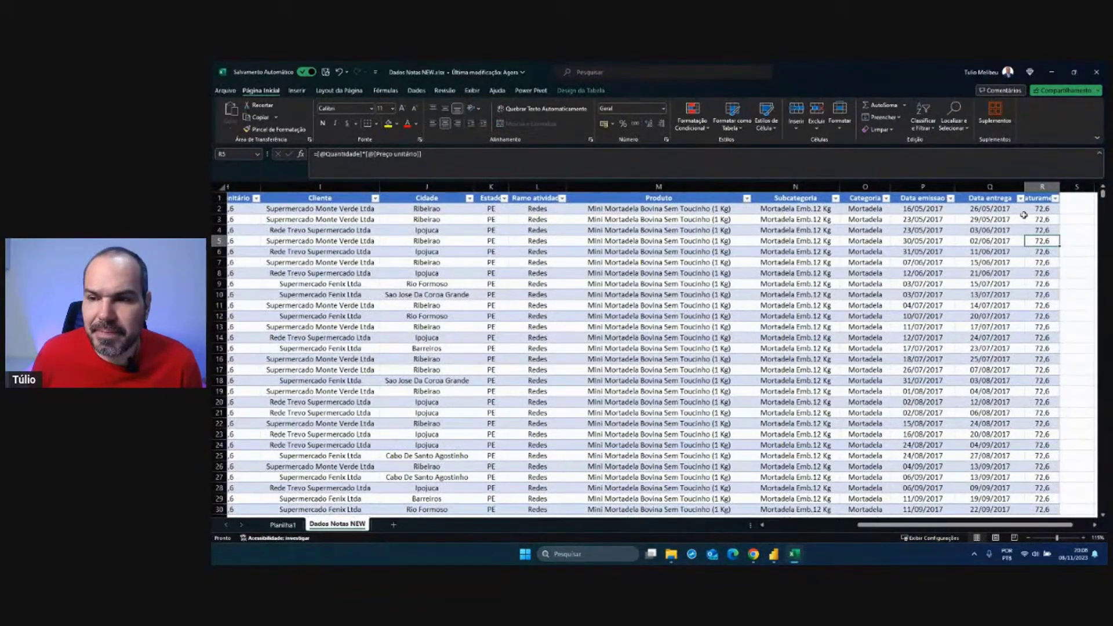
{"action": "left_click_drag", "start_coordinate": [1060, 187], "coordinate": [1079, 187]}
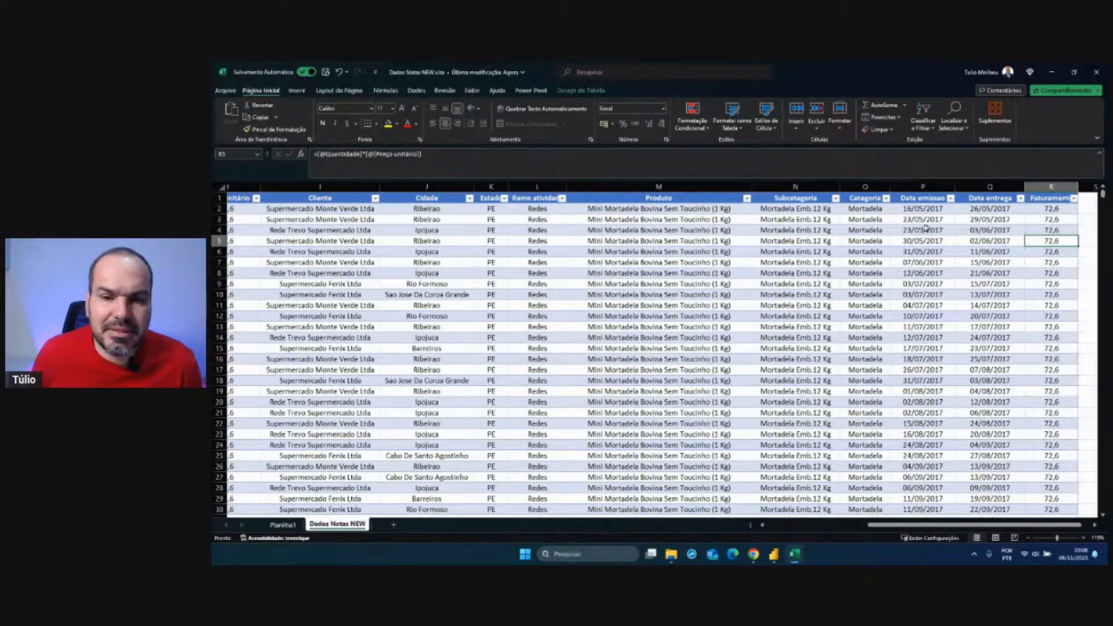
{"action": "left_click", "coordinate": [753, 553]}
- Expand Alguma limitações and highlight its limits: 1 MI rows, speed and memory, basic calculations
{"action": "left_click", "coordinate": [587, 323]}
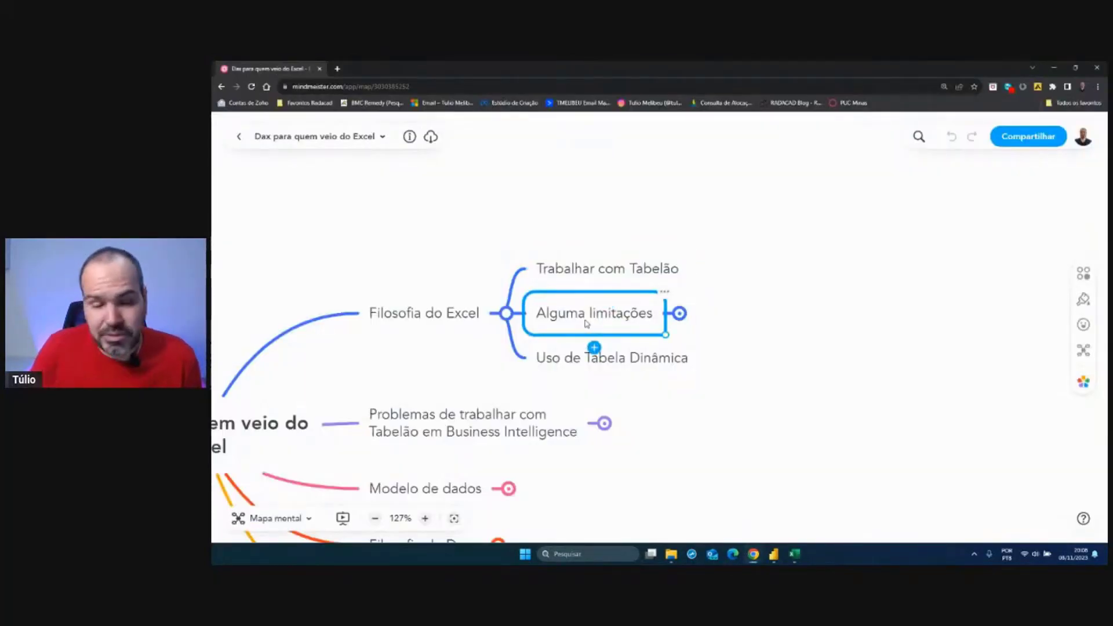
{"action": "left_click", "coordinate": [680, 316]}
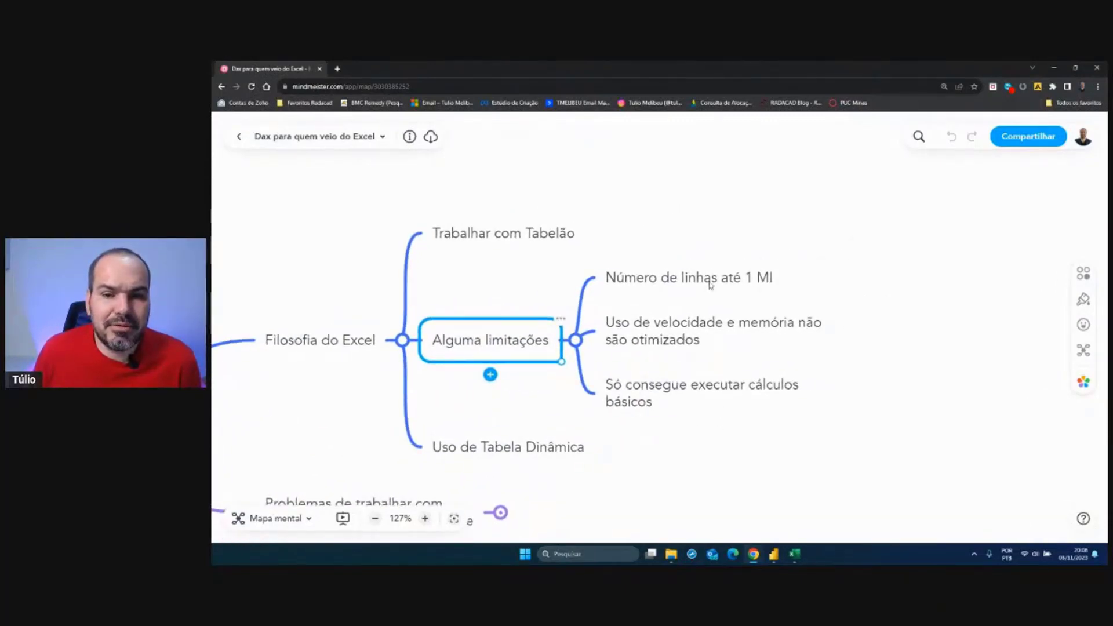
{"action": "left_click", "coordinate": [711, 284]}
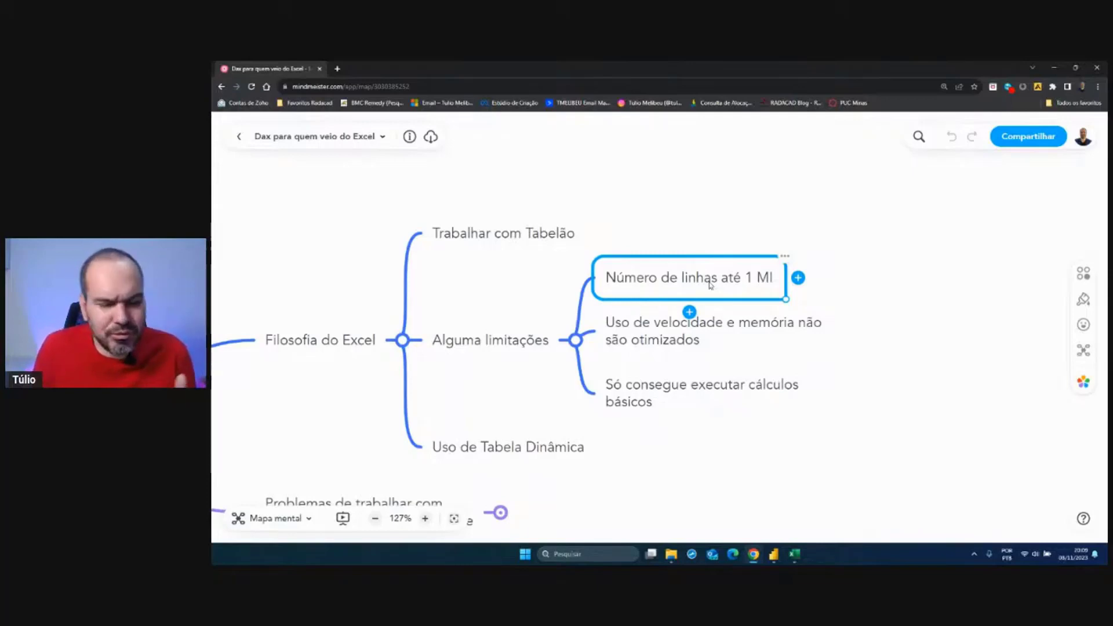
{"action": "left_click", "coordinate": [654, 334]}
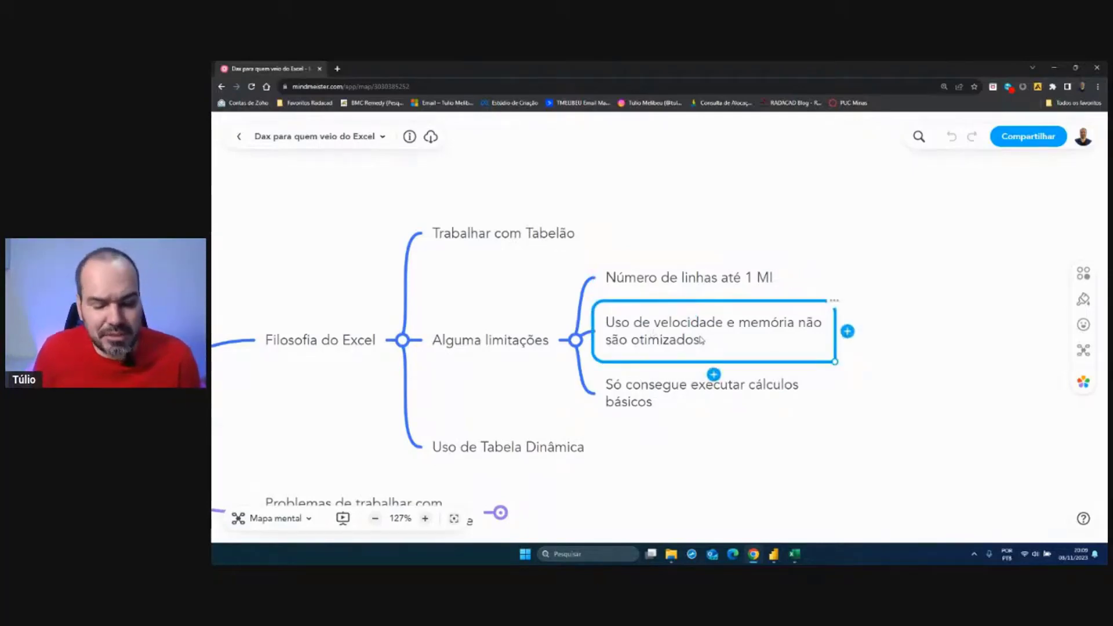
{"action": "mouse_move", "coordinate": [607, 306]}
{"action": "left_mouse_down"}
{"action": "mouse_move", "coordinate": [699, 355]}
{"action": "mouse_move", "coordinate": [853, 339]}
{"action": "mouse_move", "coordinate": [722, 302]}
{"action": "left_mouse_up"}
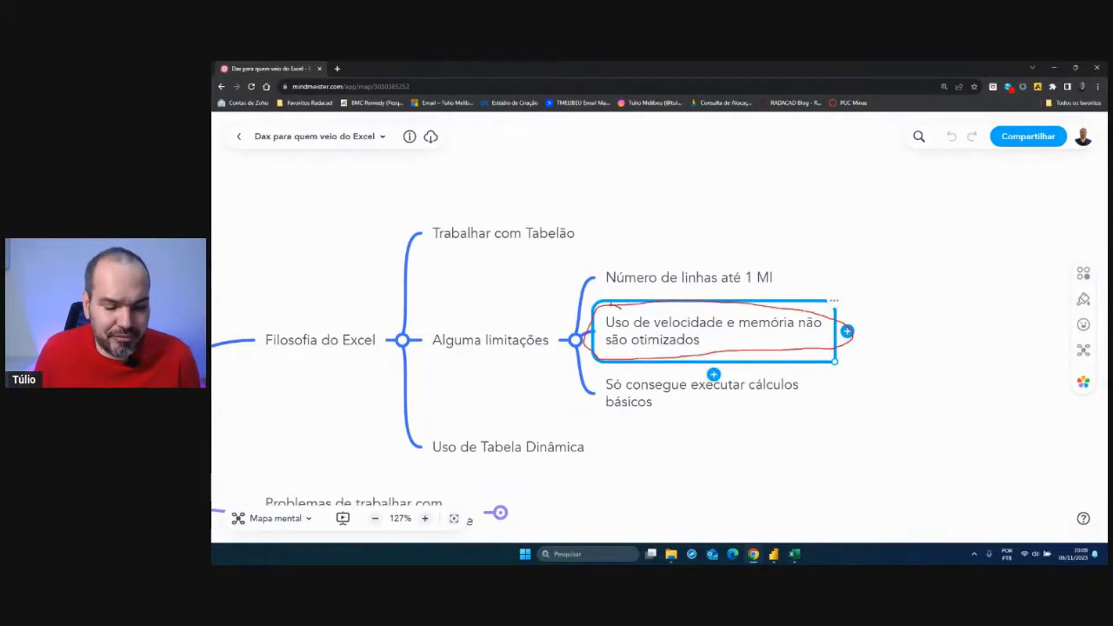
{"action": "key", "text": "Escape"}
{"action": "left_click", "coordinate": [661, 394]}
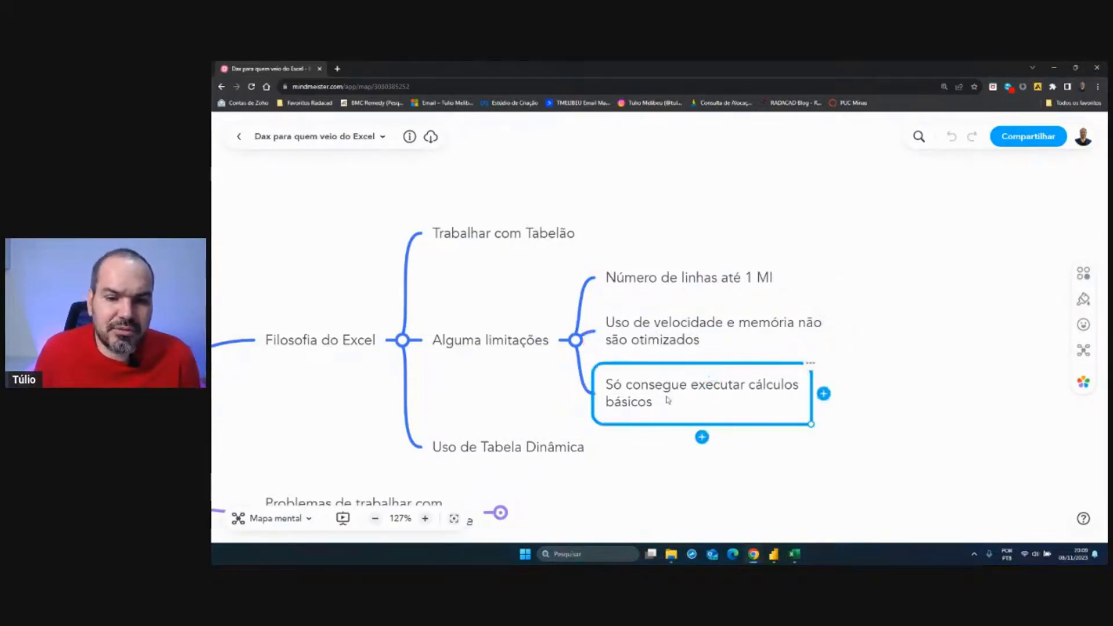
{"action": "mouse_move", "coordinate": [655, 408]}
{"action": "left_mouse_down"}
{"action": "mouse_move", "coordinate": [809, 403]}
{"action": "mouse_move", "coordinate": [667, 357]}
{"action": "mouse_move", "coordinate": [616, 360]}
{"action": "left_mouse_up"}
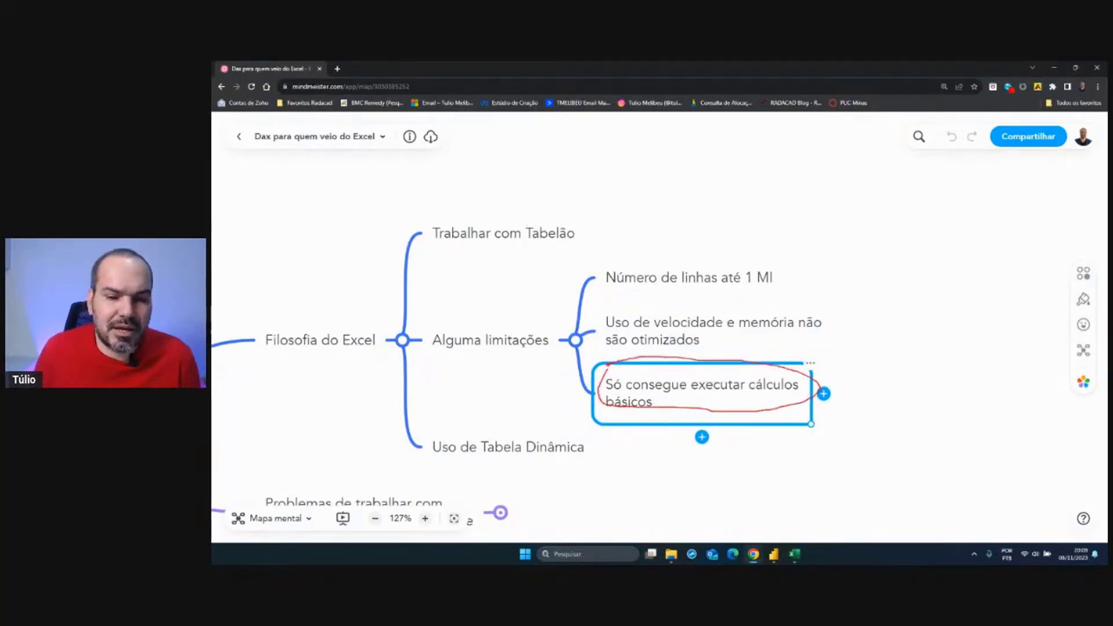
{"action": "key", "text": "Escape"}
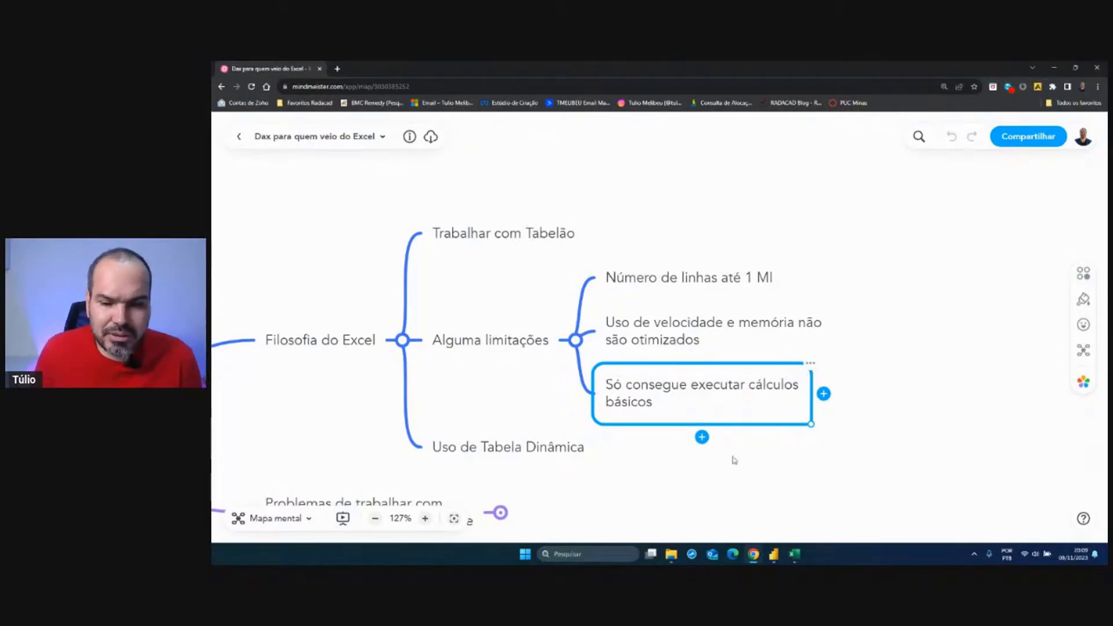
- Add the topic 'Trava com muitos dados' under Alguma limitações, then return to Excel
{"action": "left_click", "coordinate": [702, 438]}
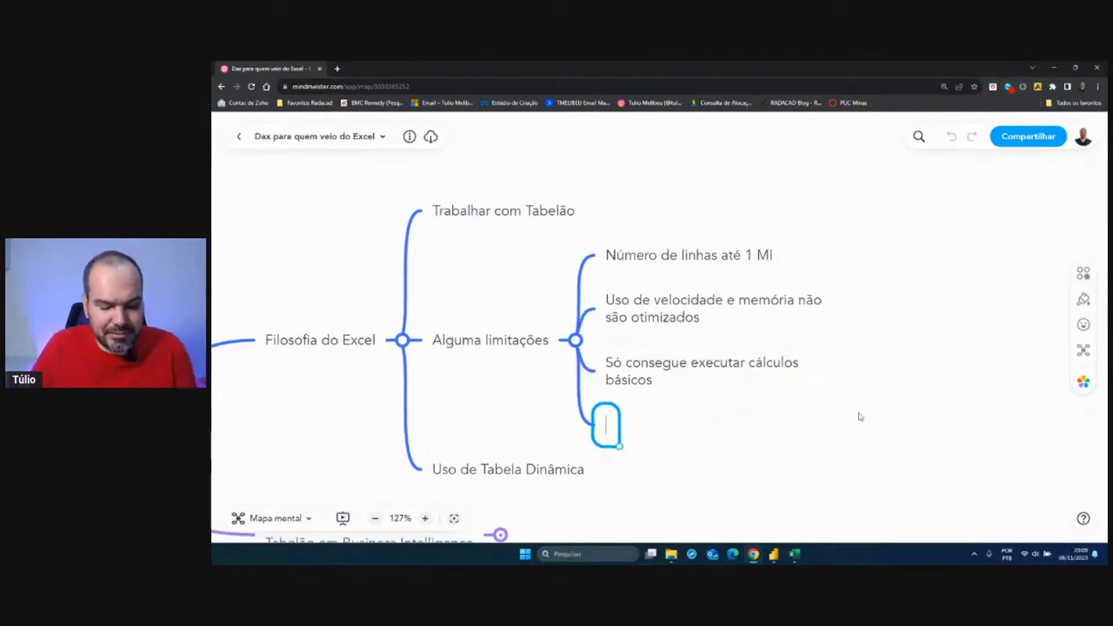
{"action": "type", "text": "Trav"}
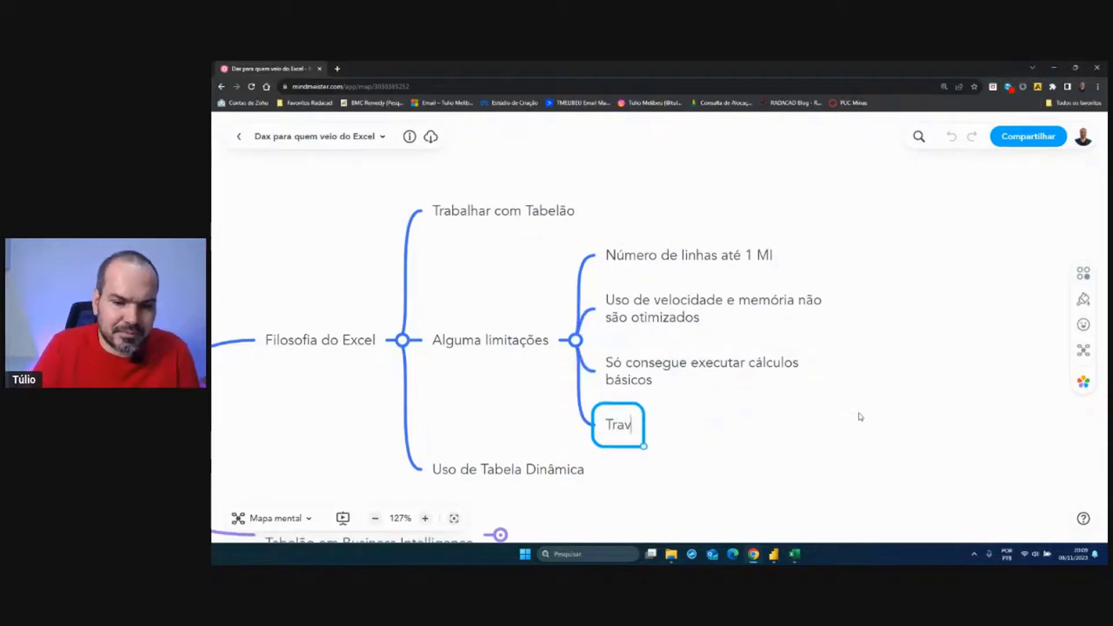
{"action": "type", "text": "a cin"}
{"action": "type", "text": "om m"}
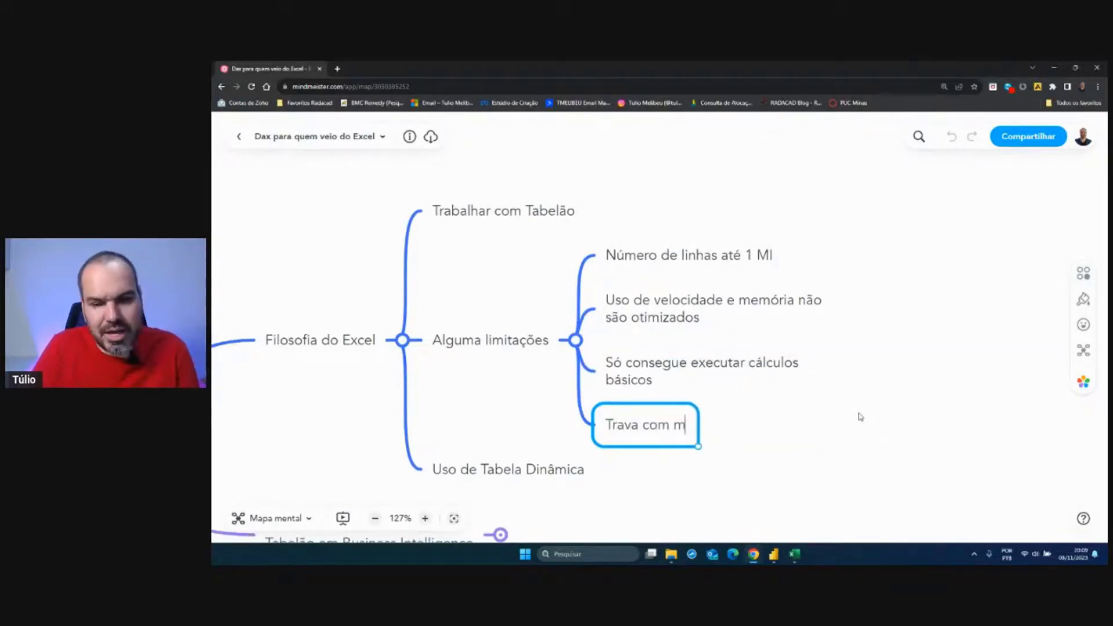
{"action": "type", "text": "uitos dados"}
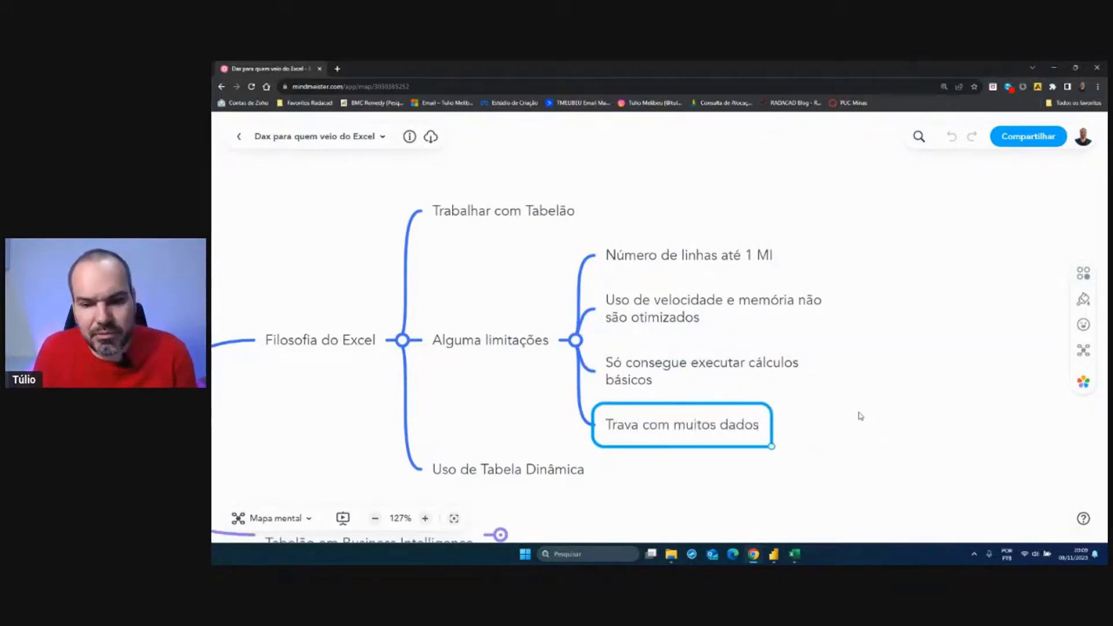
{"action": "left_click", "coordinate": [860, 415]}
{"action": "left_click", "coordinate": [795, 554]}
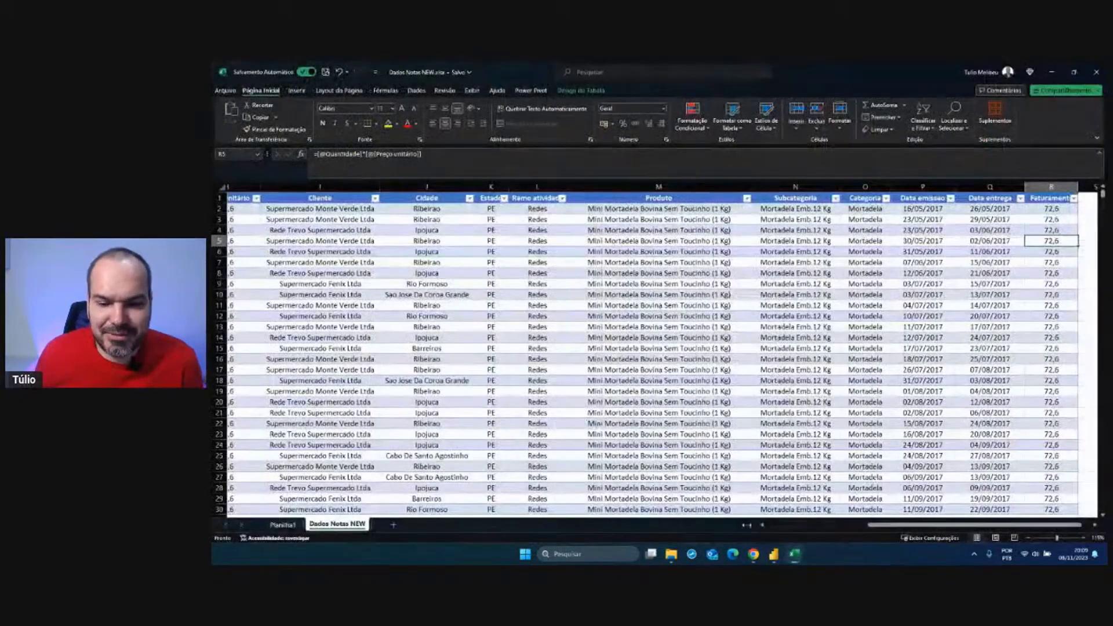
- Bring the 'Dax para quem veio do Excel' MindMeister window forward from the Chrome taskbar previews
{"action": "left_click", "coordinate": [752, 555]}
{"action": "left_click", "coordinate": [754, 532]}
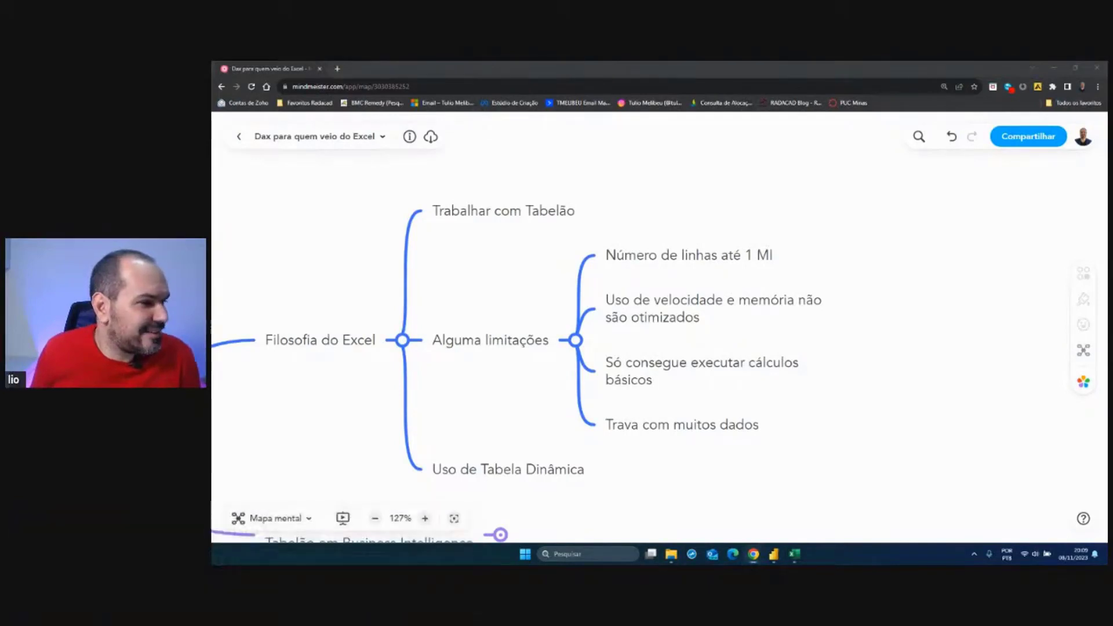
- Collapse Alguma limitações, pan toward Modelo de dados, and select Uso de Tabela Dinâmica
{"action": "left_click", "coordinate": [577, 342]}
{"action": "left_click", "coordinate": [577, 342]}
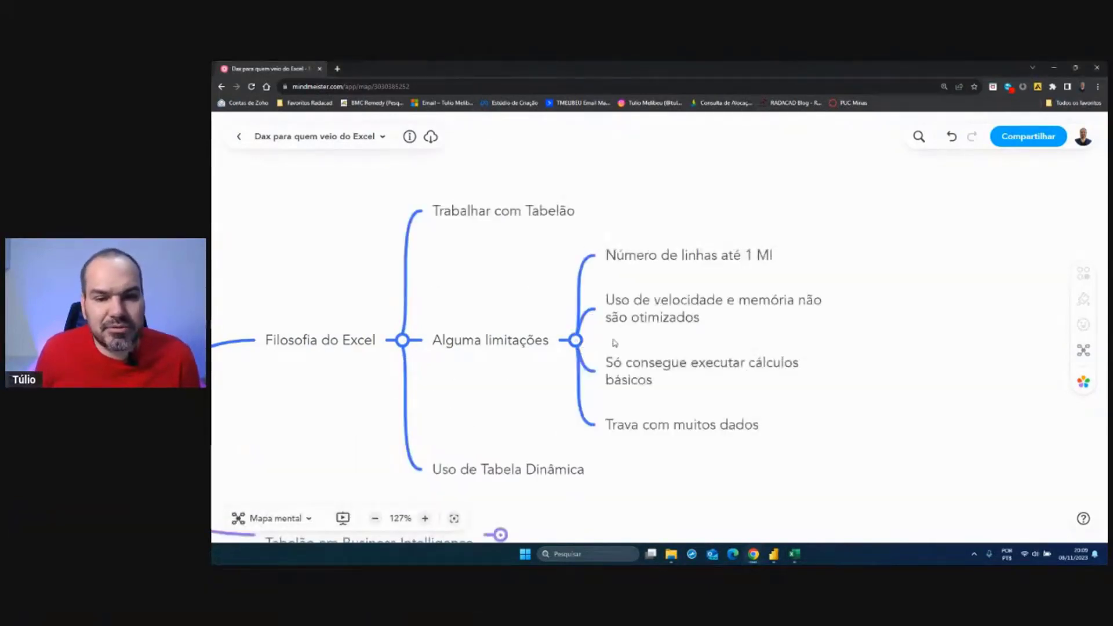
{"action": "left_click", "coordinate": [576, 341]}
{"action": "left_click_drag", "start_coordinate": [612, 431], "coordinate": [677, 410]}
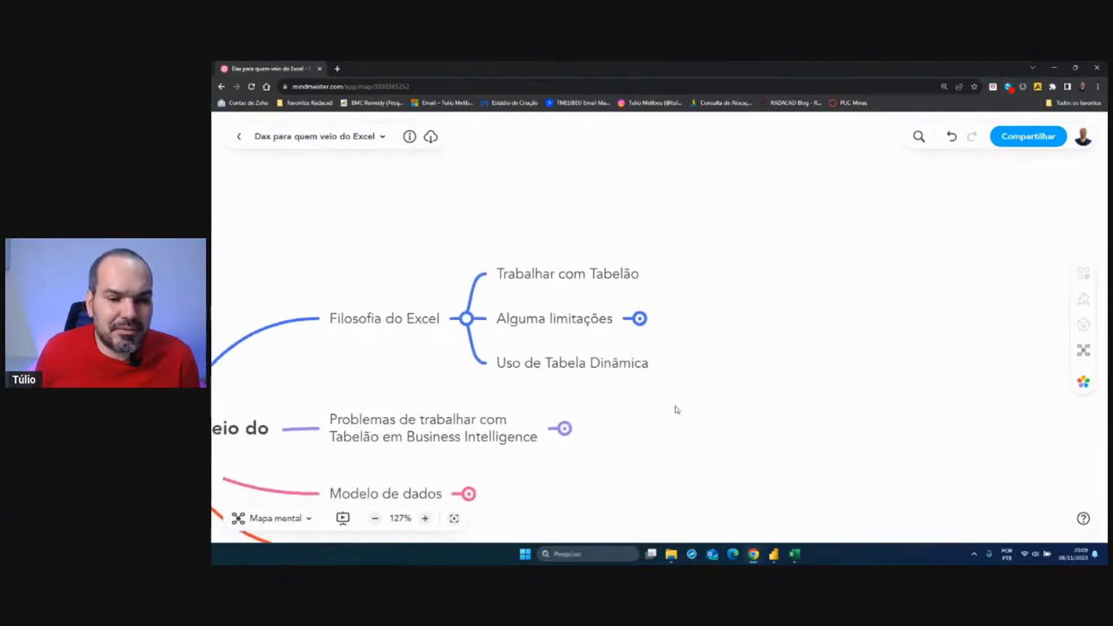
{"action": "left_click", "coordinate": [557, 366]}
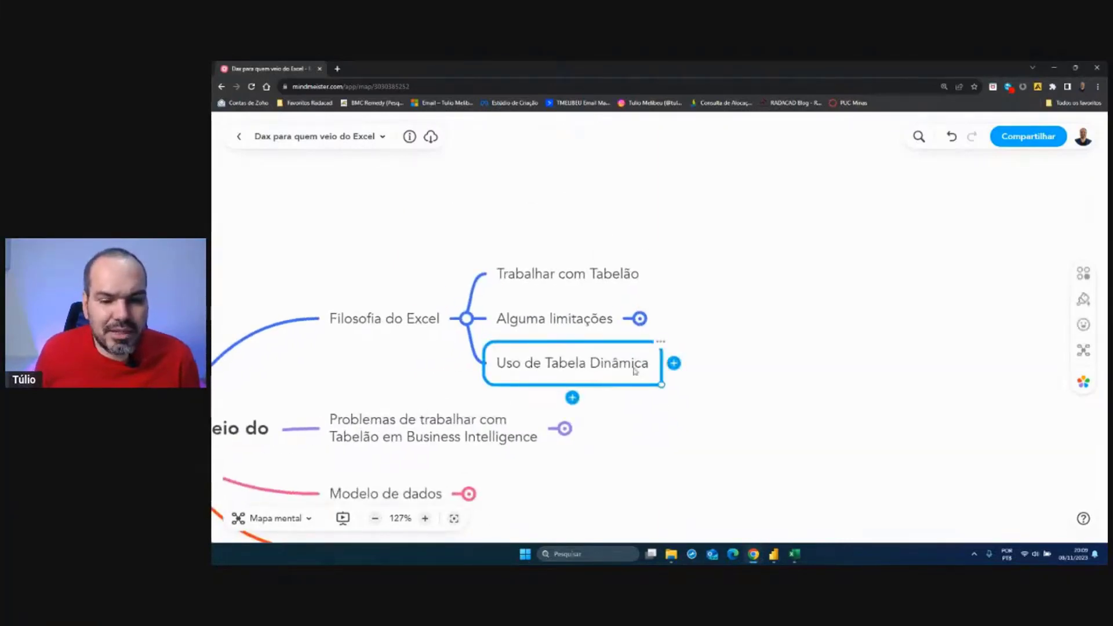
- Glance at the Faturamento pivot on Planilha1 in Excel, then return to the mind map
{"action": "left_click", "coordinate": [794, 554]}
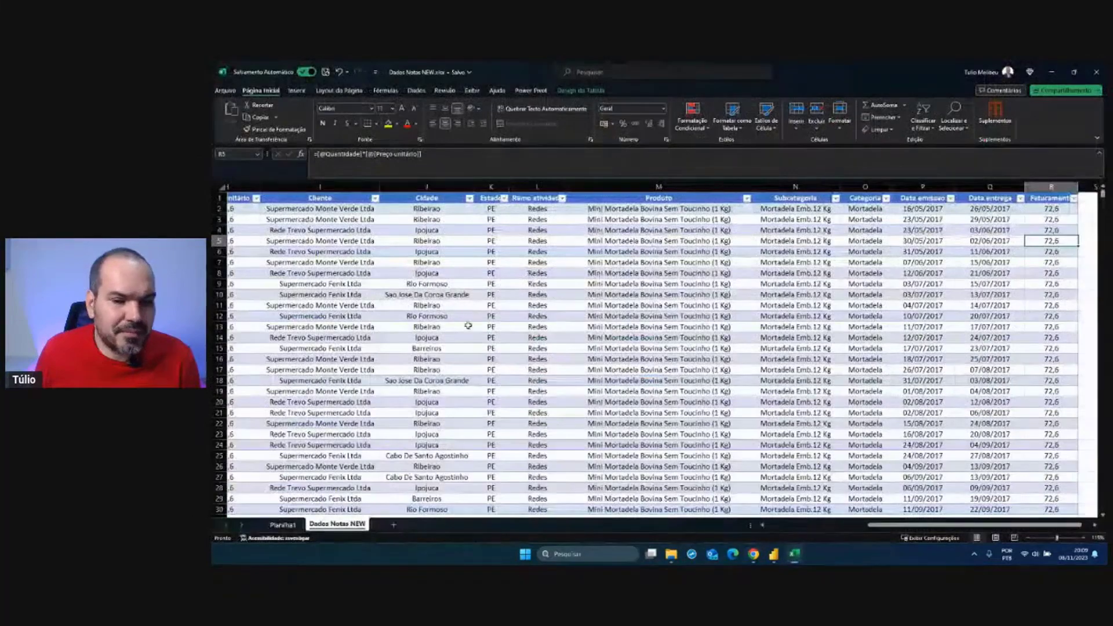
{"action": "left_click", "coordinate": [280, 525]}
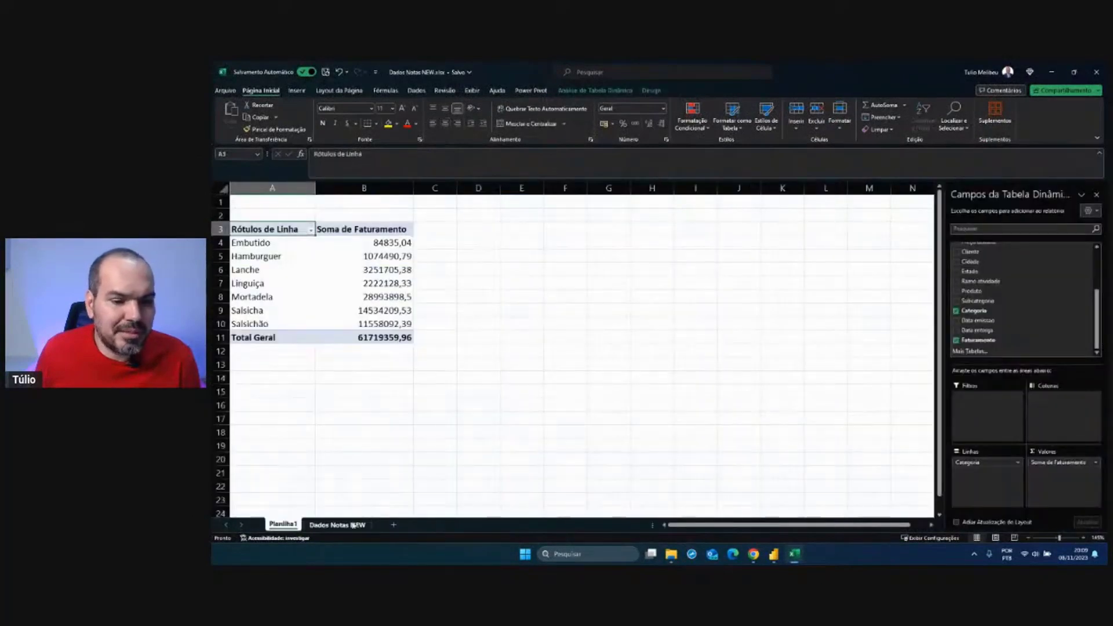
{"action": "left_click", "coordinate": [338, 524]}
{"action": "mouse_move", "coordinate": [753, 554]}
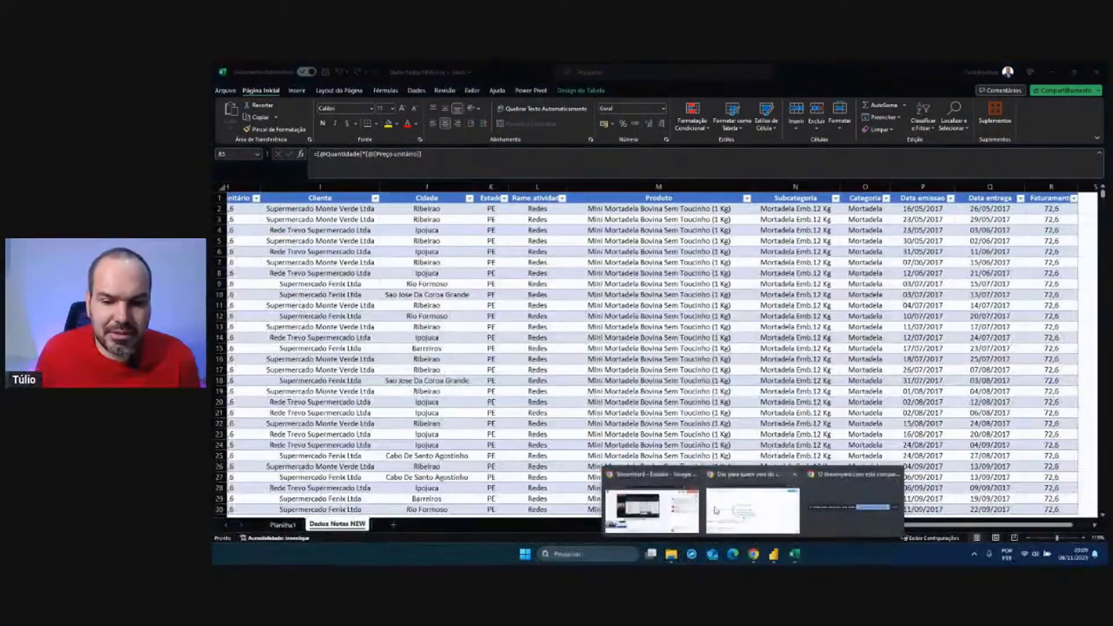
{"action": "left_click", "coordinate": [690, 501]}
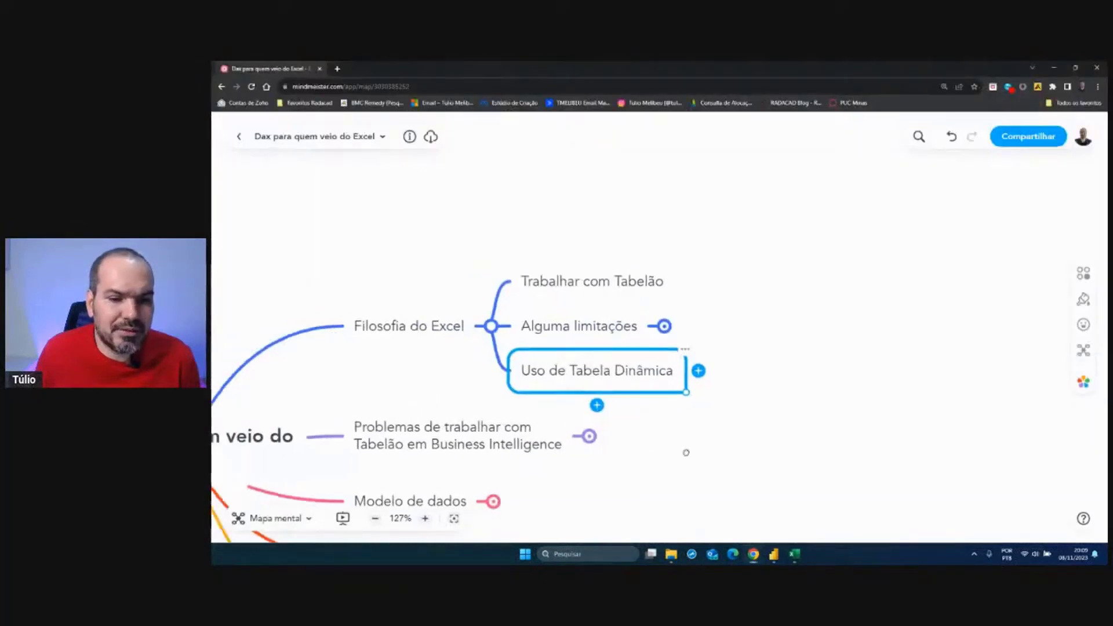
- Collapse the Filosofia do Excel branch and come back to the mind map after a quick switch to Excel
{"action": "left_click", "coordinate": [566, 297]}
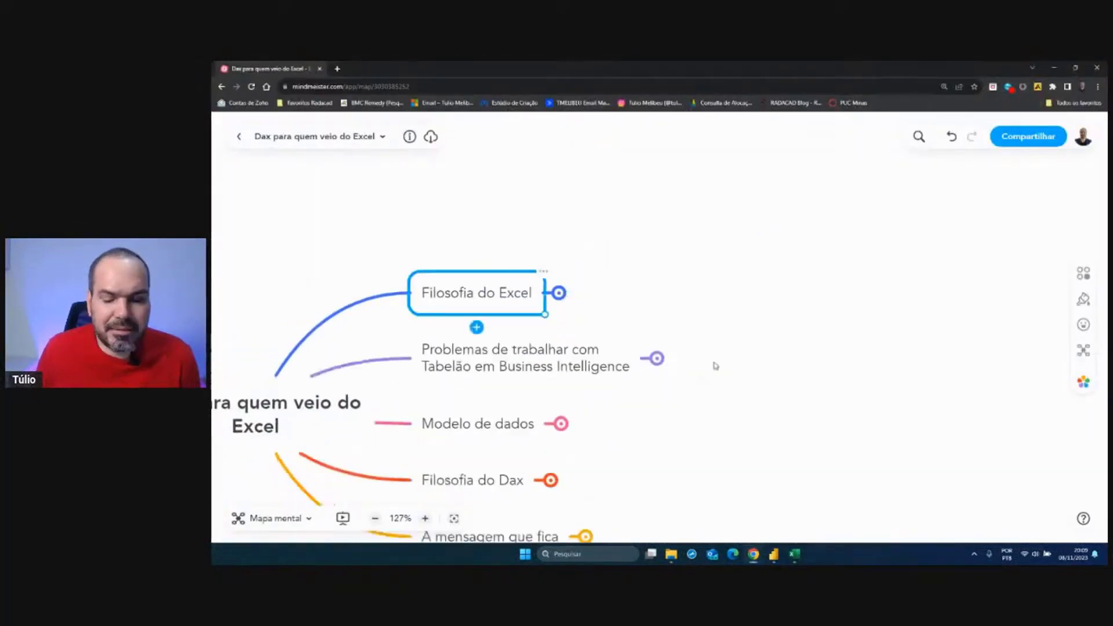
{"action": "left_click", "coordinate": [794, 553]}
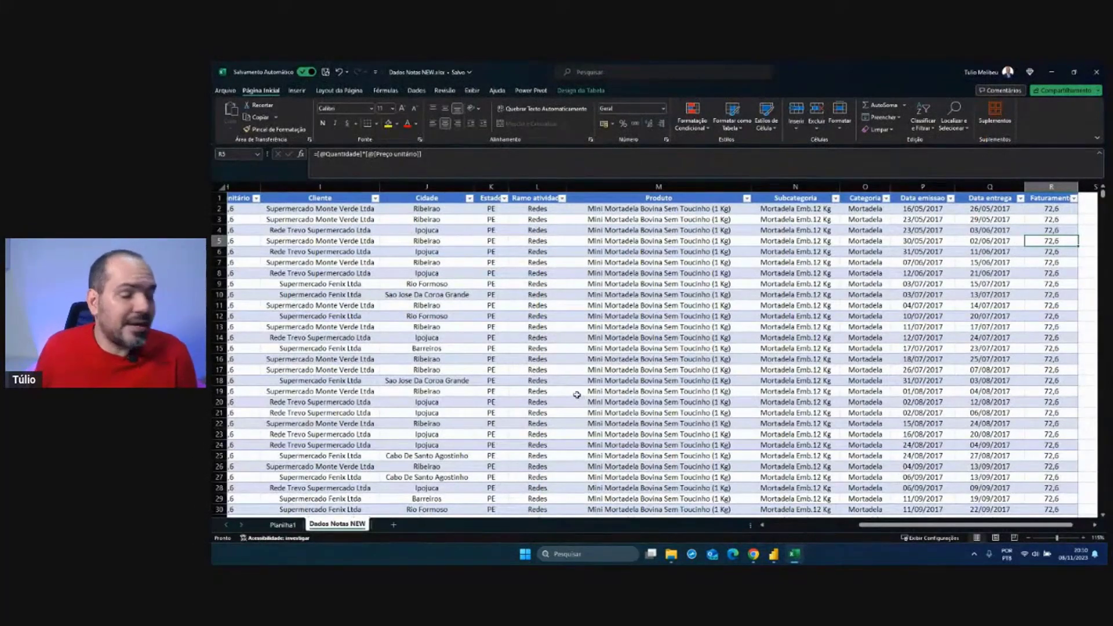
{"action": "left_click", "coordinate": [752, 553]}
{"action": "left_click", "coordinate": [732, 519]}
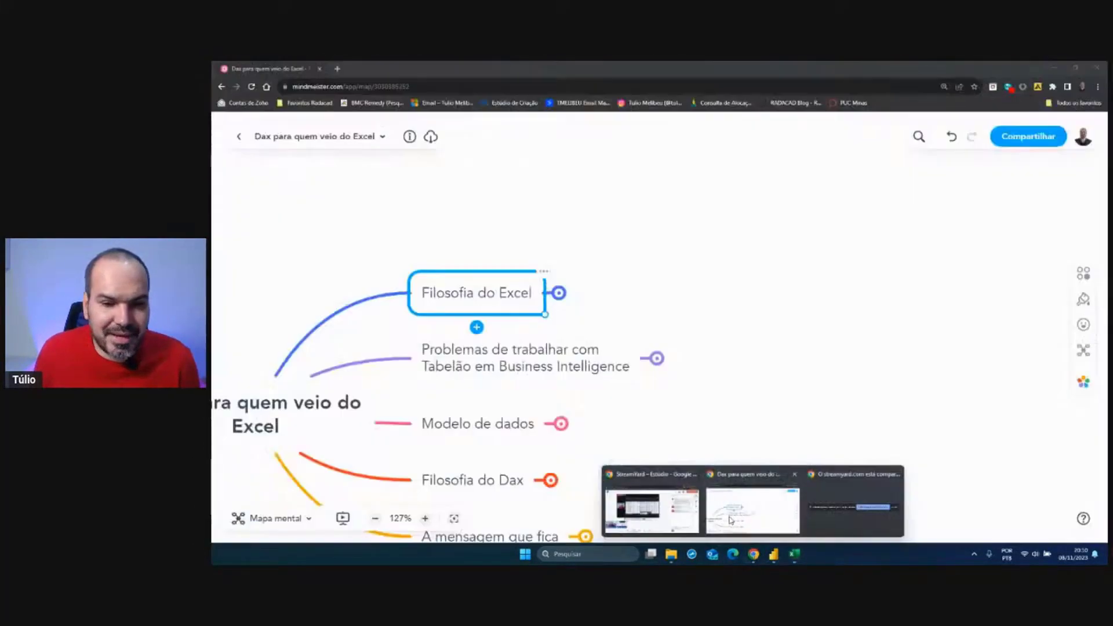
- Expand the Tabelão problems topic to show its five BI problems, then switch to Excel
{"action": "left_click", "coordinate": [504, 367]}
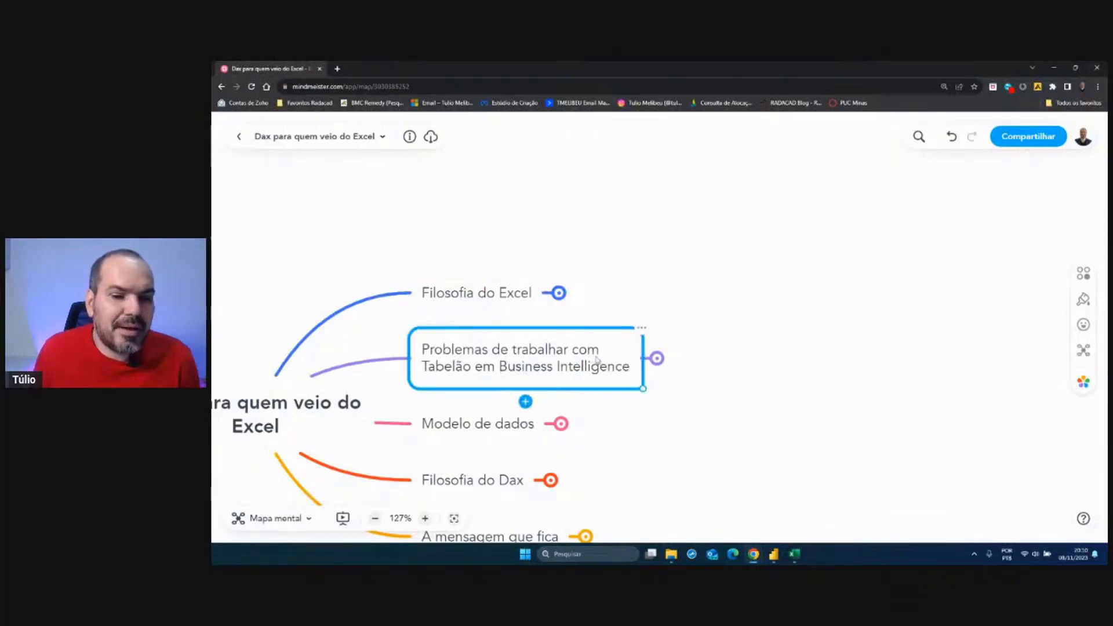
{"action": "left_click", "coordinate": [658, 359]}
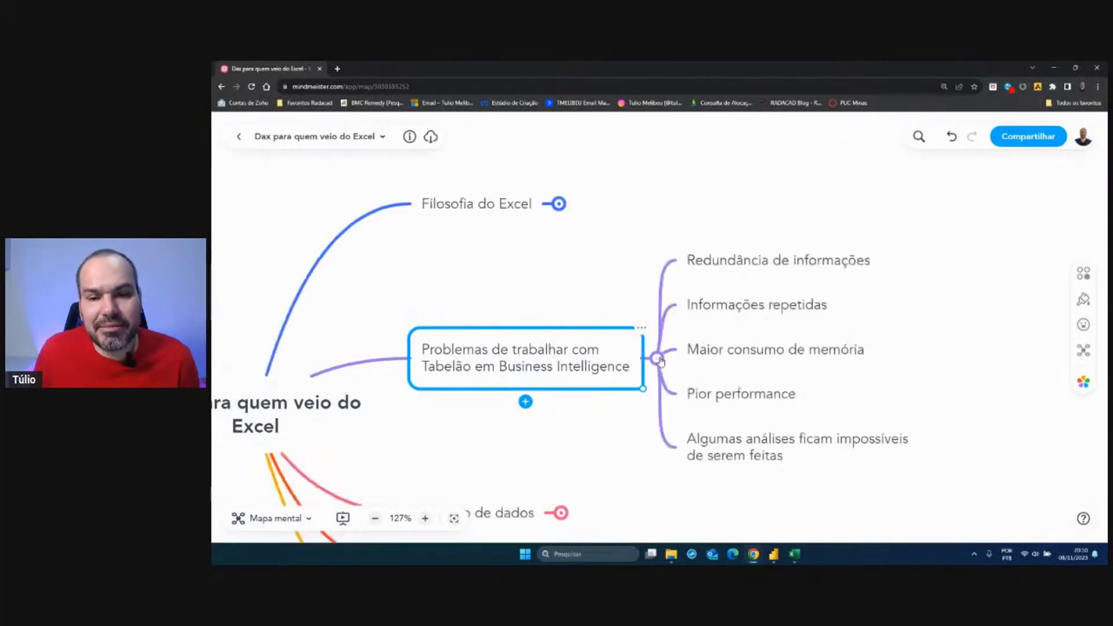
{"action": "left_click_drag", "start_coordinate": [846, 483], "coordinate": [766, 478]}
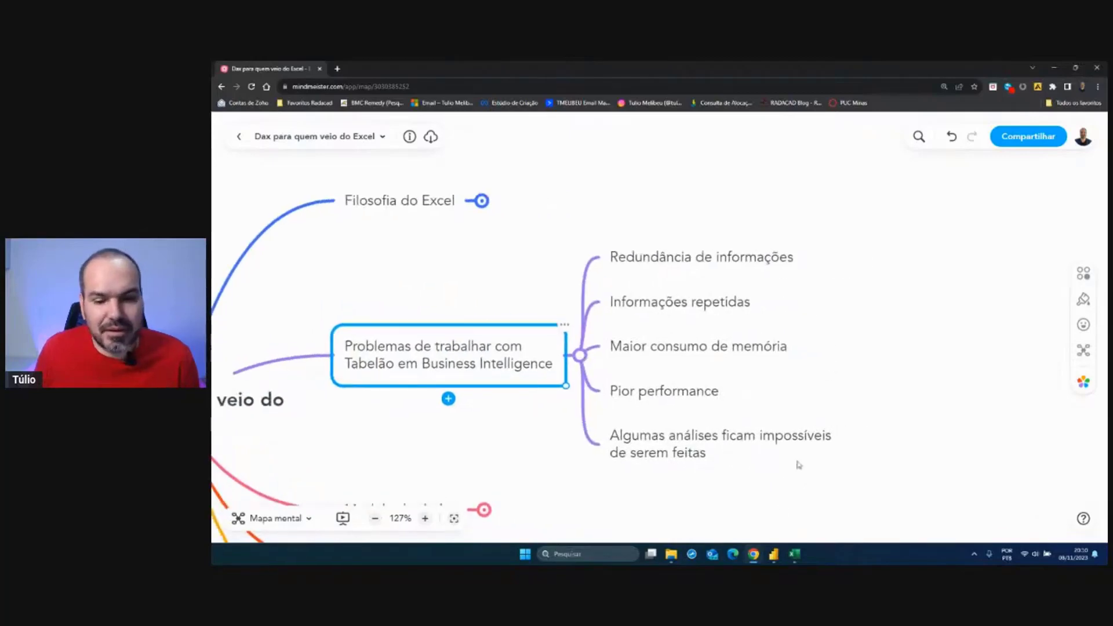
{"action": "left_click", "coordinate": [795, 554]}
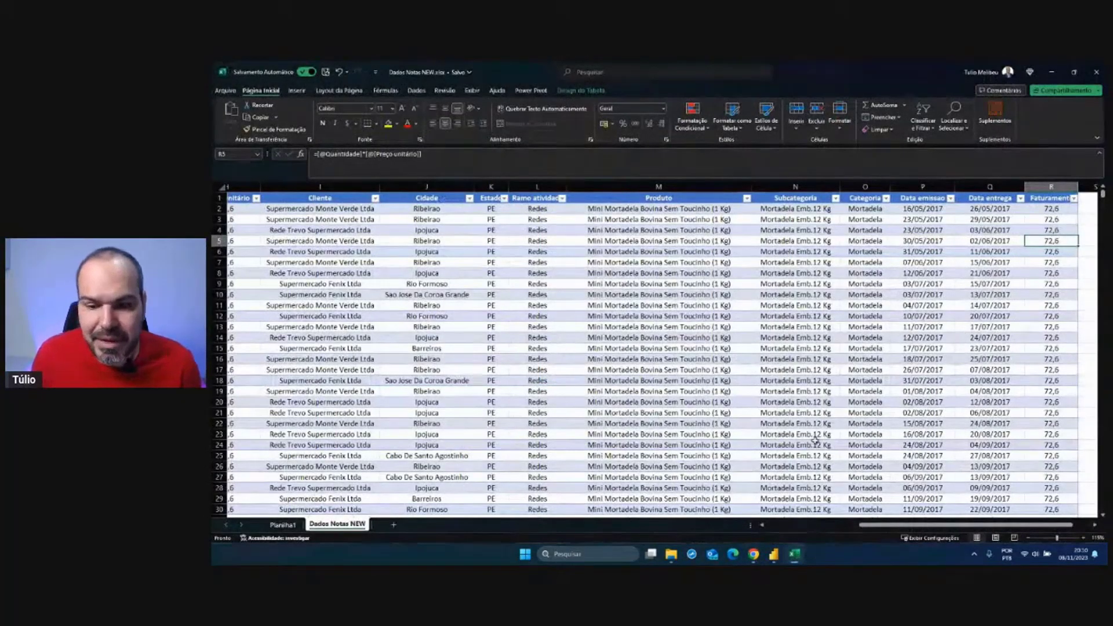
- Scroll the Dados Notas NEW table back to column A and bring up the Chrome windows to reach MindMeister
{"action": "left_click_drag", "start_coordinate": [865, 526], "coordinate": [765, 529]}
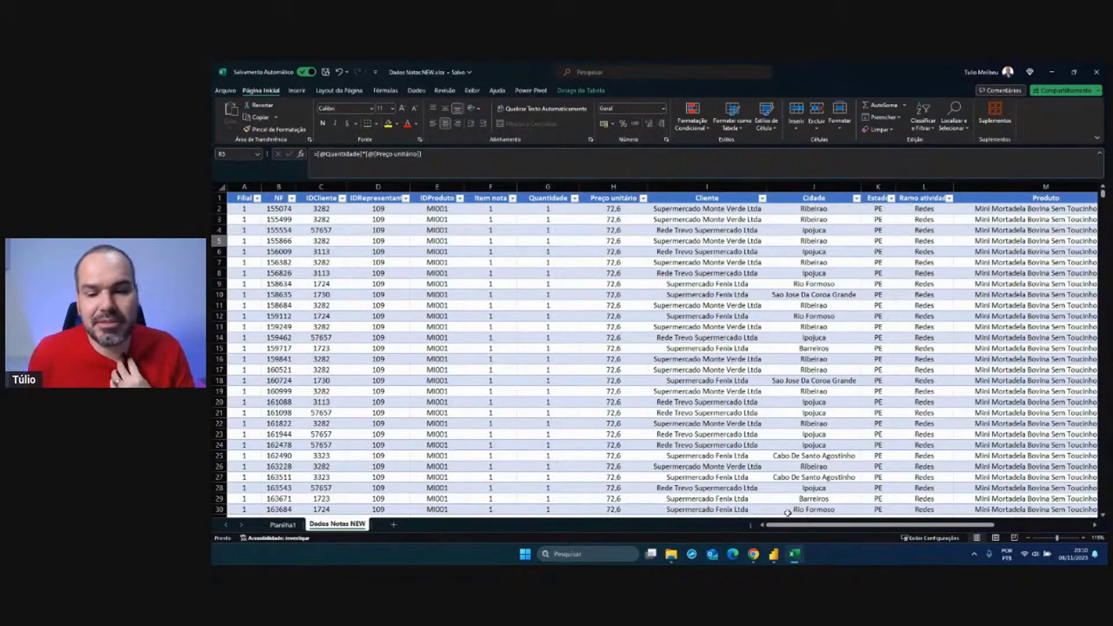
{"action": "left_click", "coordinate": [760, 555]}
- Go through the impossible-analyses, Redundância de informações and Informações repetidas topics, then return to Excel
{"action": "left_click", "coordinate": [751, 509]}
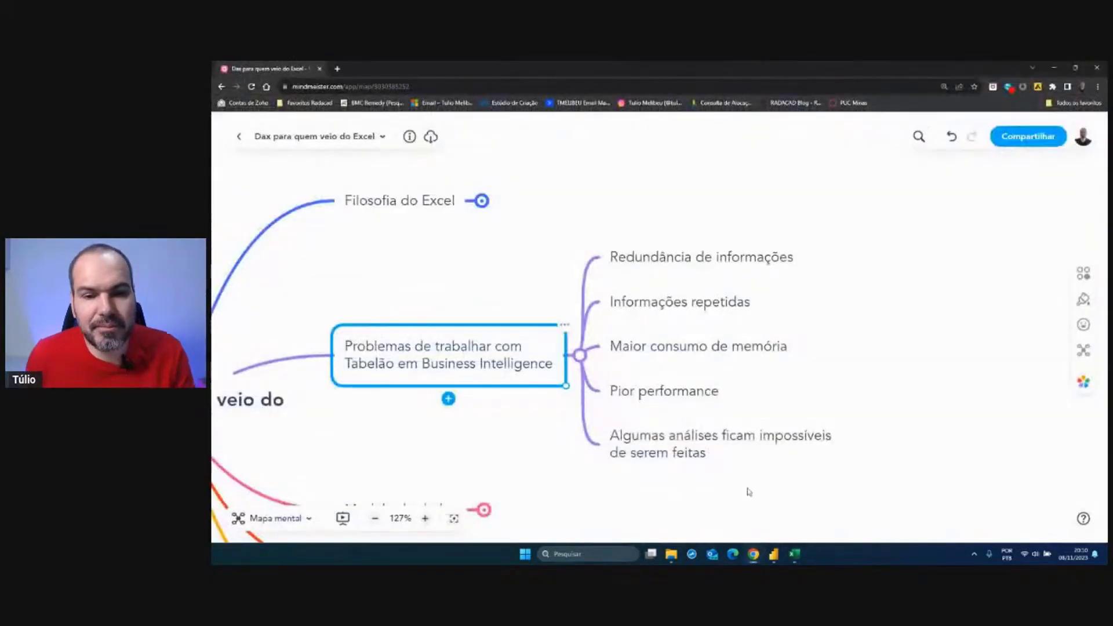
{"action": "left_click", "coordinate": [815, 449]}
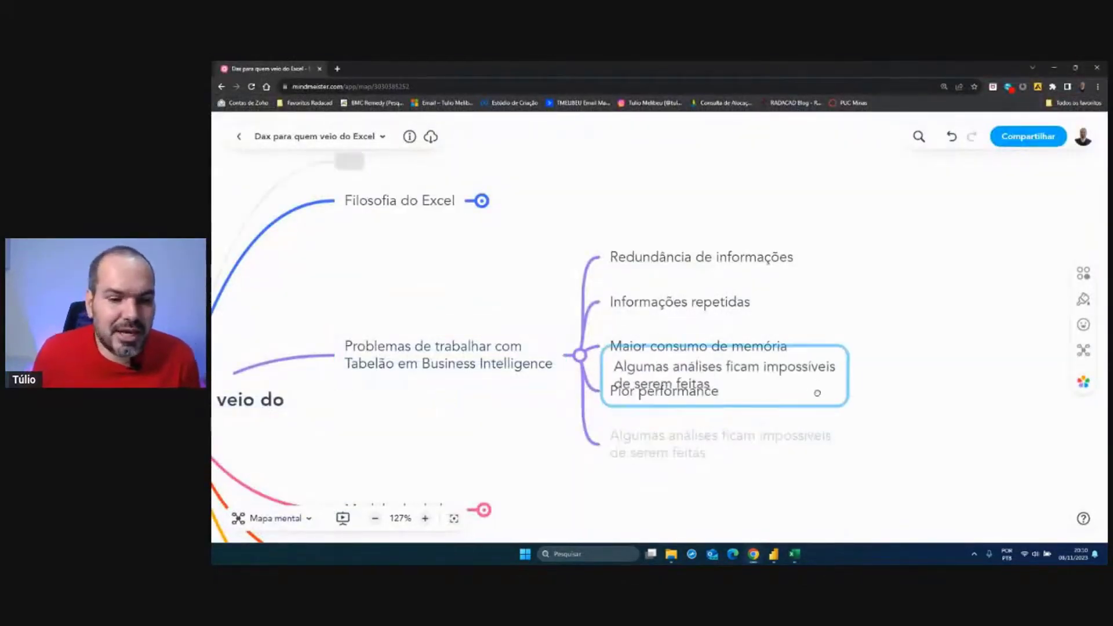
{"action": "left_click_drag", "start_coordinate": [815, 391], "coordinate": [766, 451]}
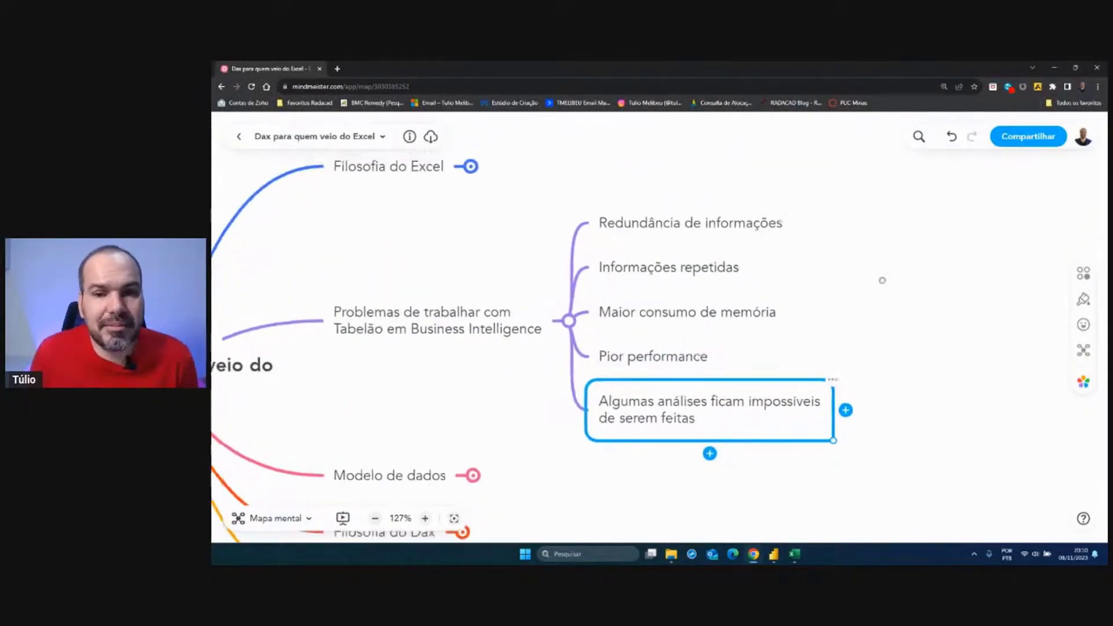
{"action": "left_click", "coordinate": [608, 245]}
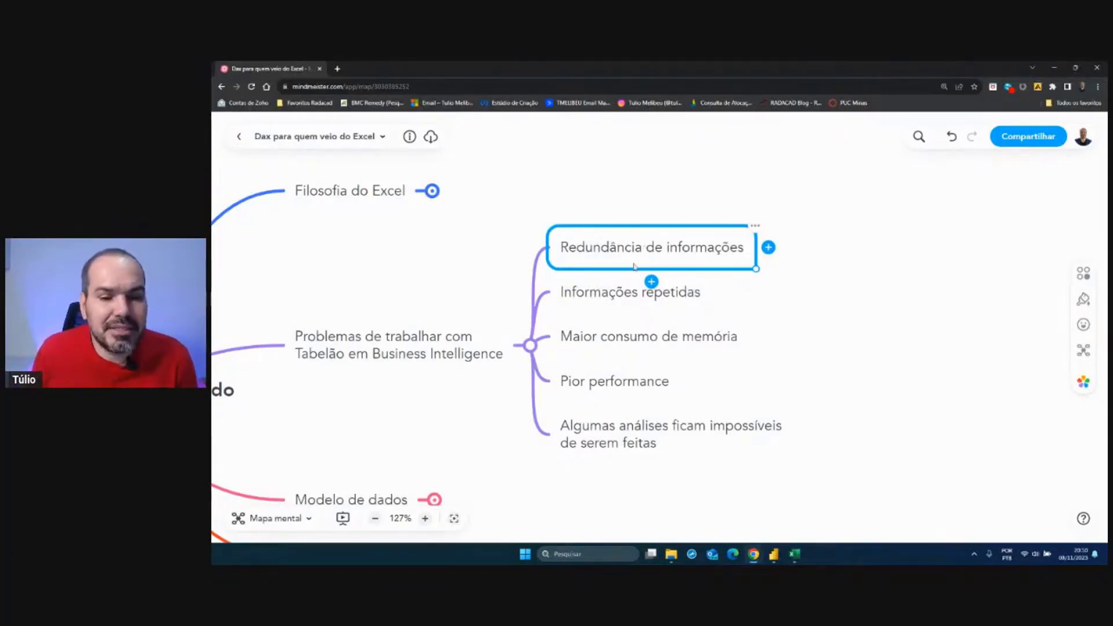
{"action": "left_click", "coordinate": [611, 296]}
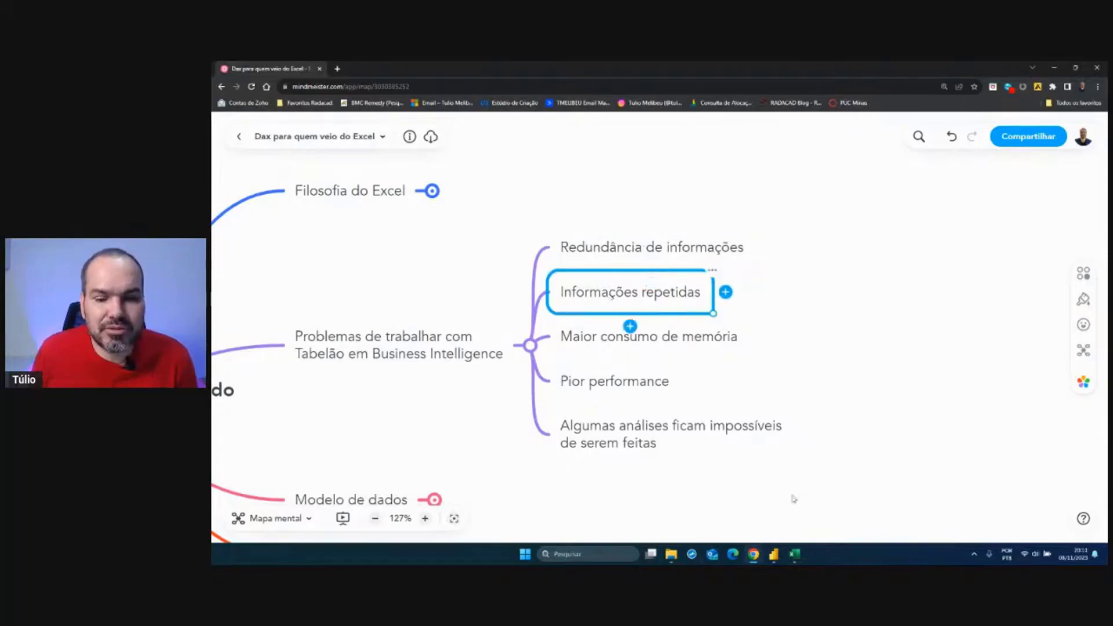
{"action": "left_click", "coordinate": [795, 555]}
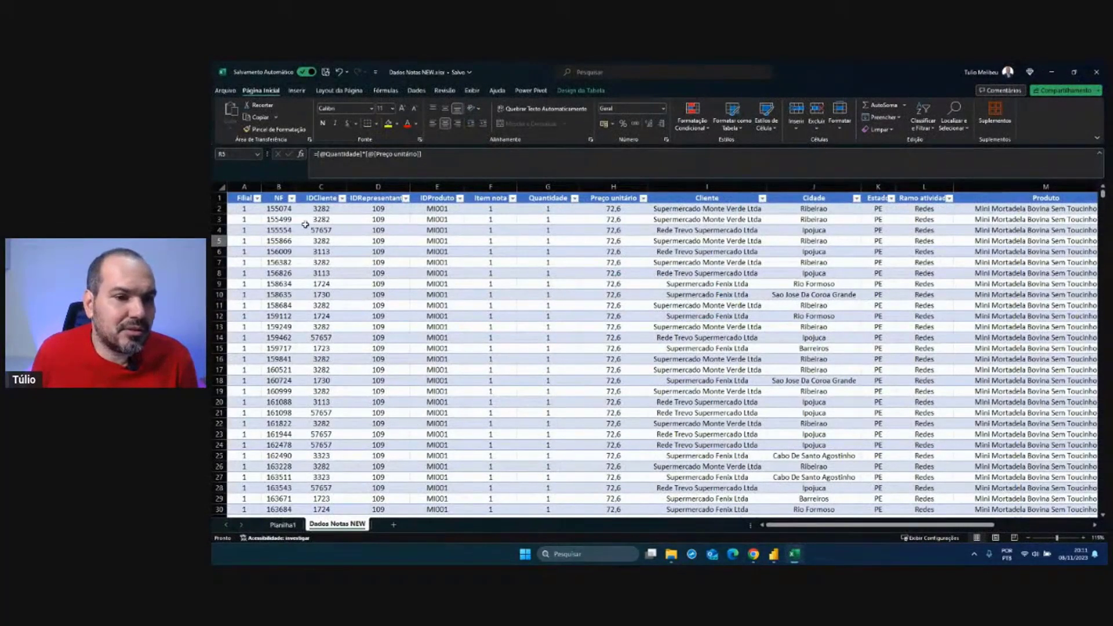
- Select Cliente cell I2 and zoom the Dados Notas NEW sheet from 115% to 145%
{"action": "left_click", "coordinate": [490, 187]}
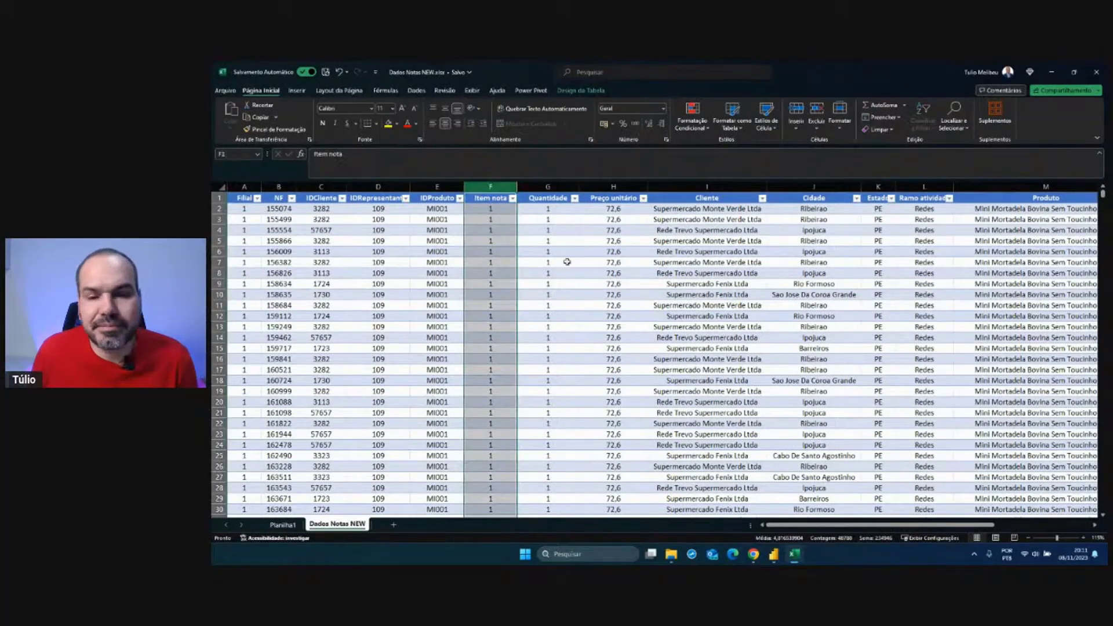
{"action": "left_click", "coordinate": [694, 210]}
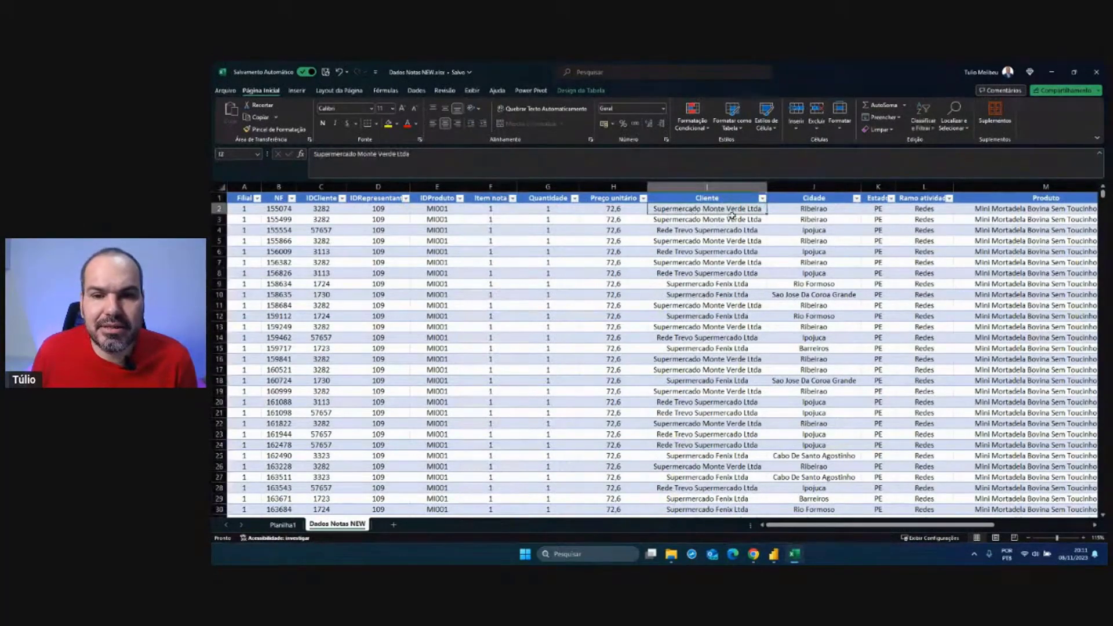
{"action": "scroll", "coordinate": [712, 215], "scroll_direction": "up", "scroll_amount": 1}
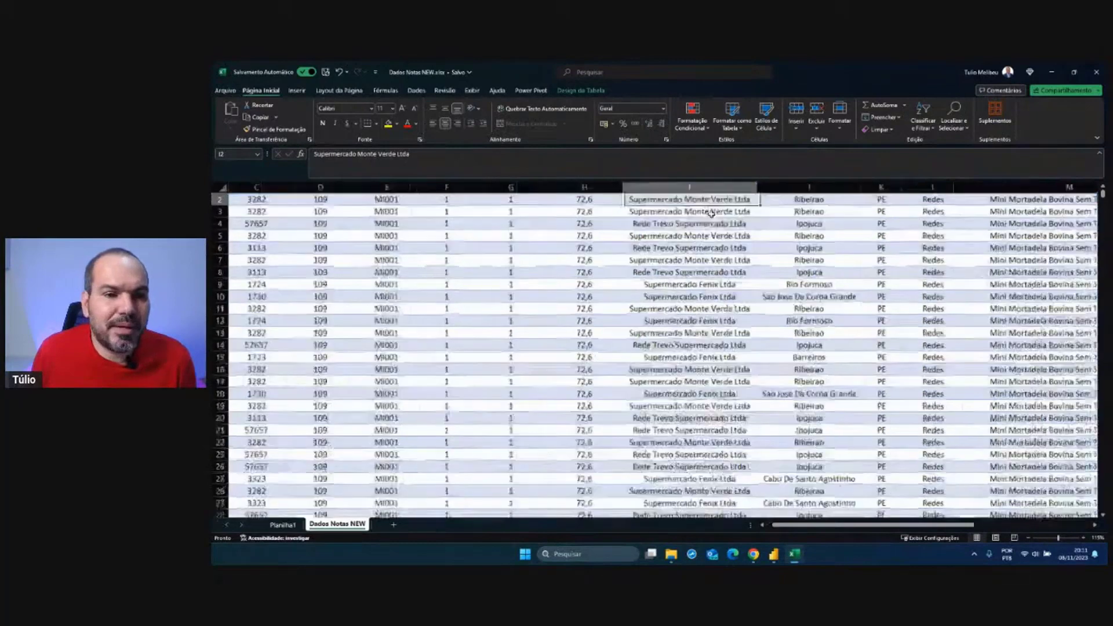
{"action": "scroll", "coordinate": [711, 216], "scroll_direction": "up", "scroll_amount": 1}
{"action": "scroll", "coordinate": [709, 216], "scroll_direction": "up", "scroll_amount": 1}
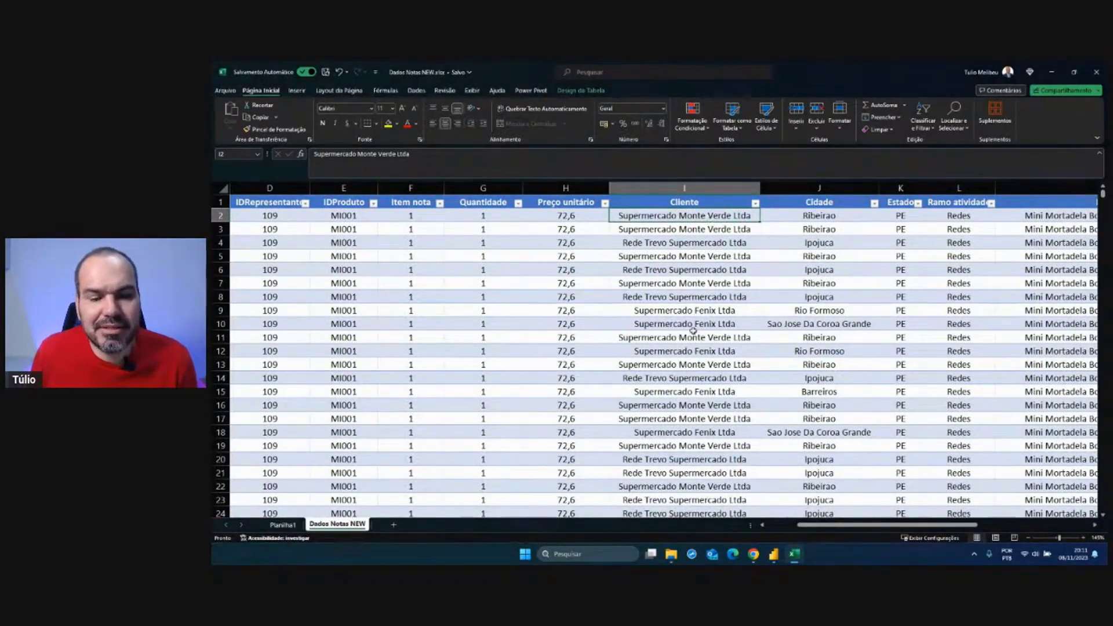
- Filter Cliente to Atacadao Comercio De Carnes Ltda and review its Jaboatao Dos Guararapes and Varejo rows
{"action": "left_click", "coordinate": [756, 203]}
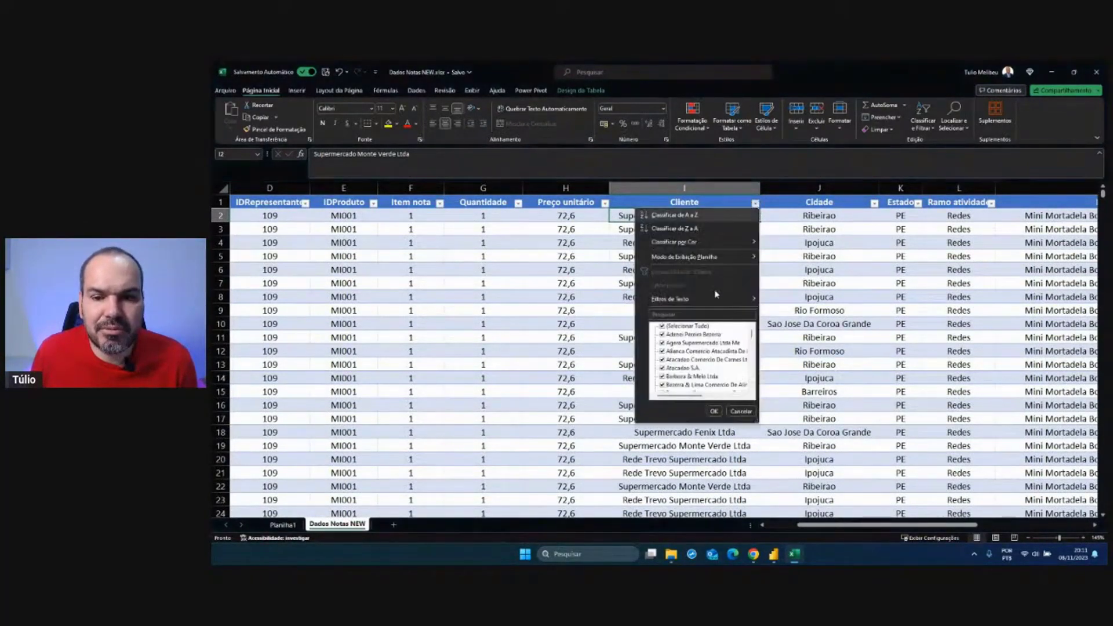
{"action": "left_click", "coordinate": [686, 327]}
{"action": "left_click", "coordinate": [712, 411]}
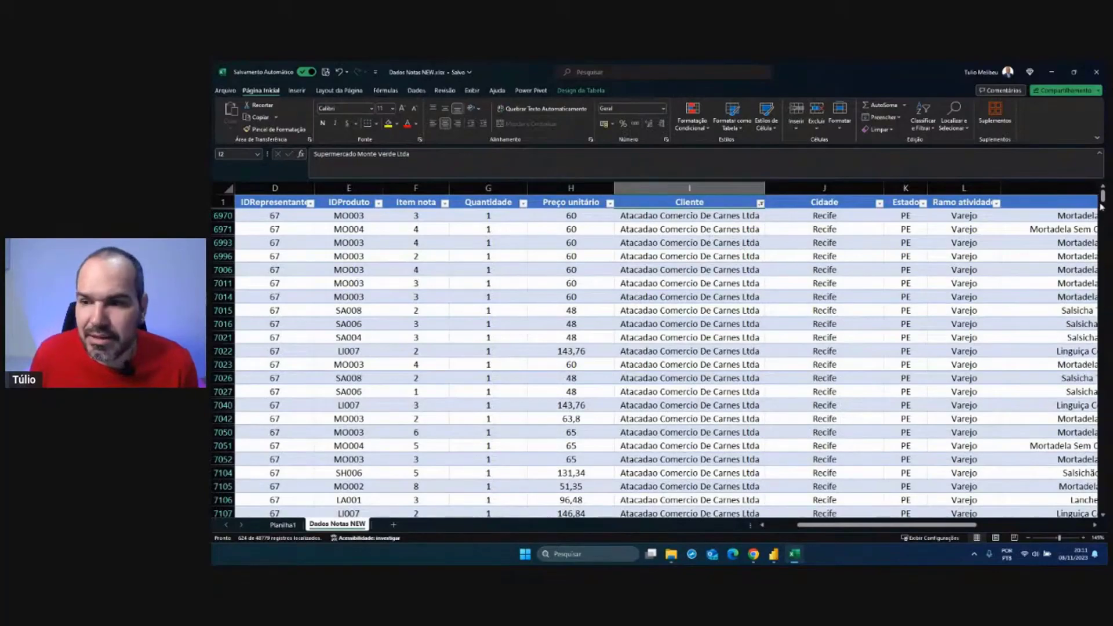
{"action": "left_click_drag", "start_coordinate": [1104, 197], "coordinate": [1103, 215]}
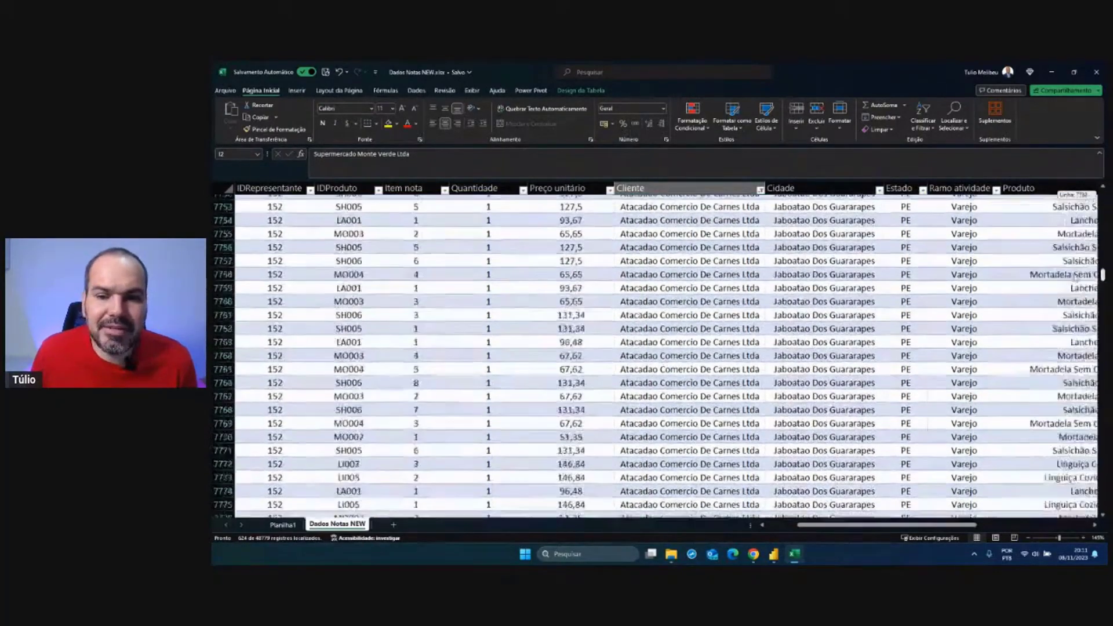
{"action": "scroll", "coordinate": [828, 306], "scroll_direction": "up", "scroll_amount": 7}
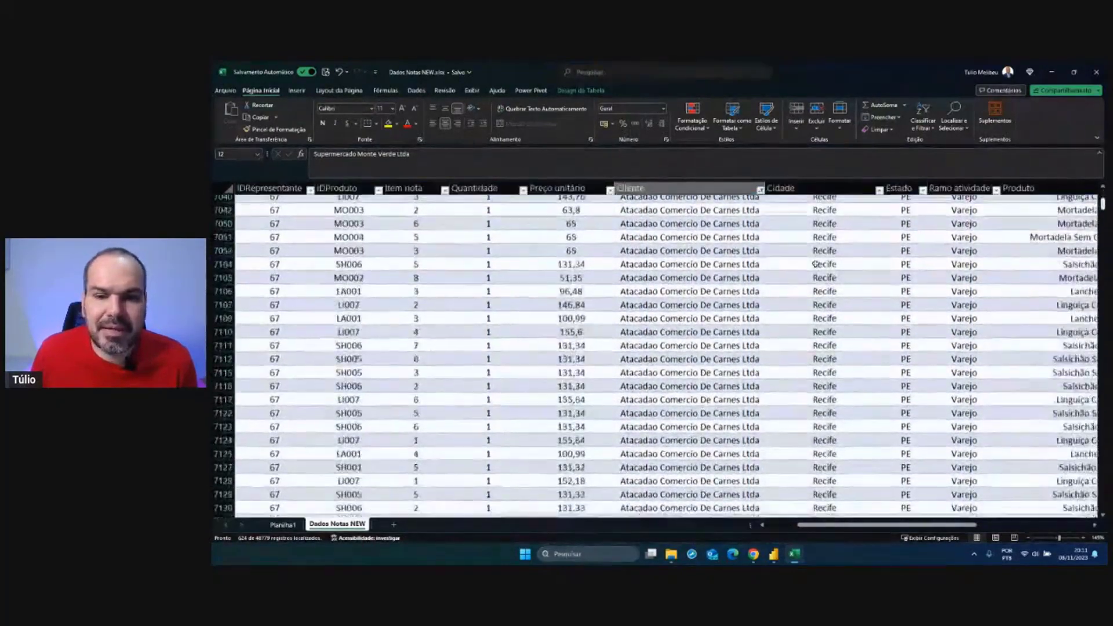
{"action": "left_click", "coordinate": [828, 306]}
{"action": "scroll", "coordinate": [826, 324], "scroll_direction": "down", "scroll_amount": 1}
{"action": "scroll", "coordinate": [823, 359], "scroll_direction": "down", "scroll_amount": 3}
{"action": "left_click", "coordinate": [823, 387]}
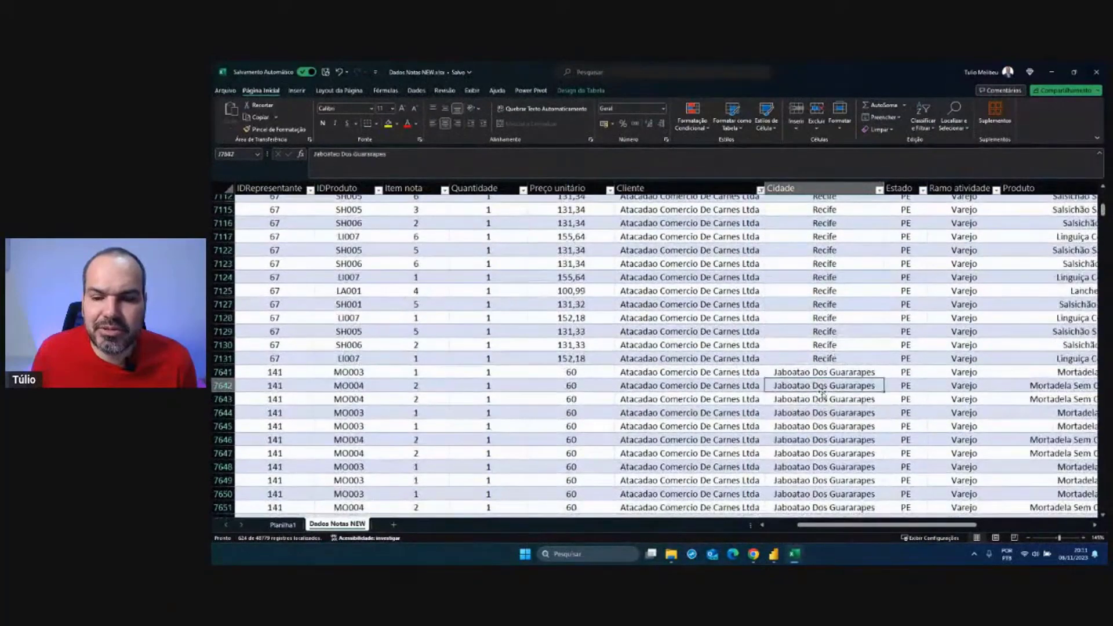
{"action": "left_click", "coordinate": [964, 280]}
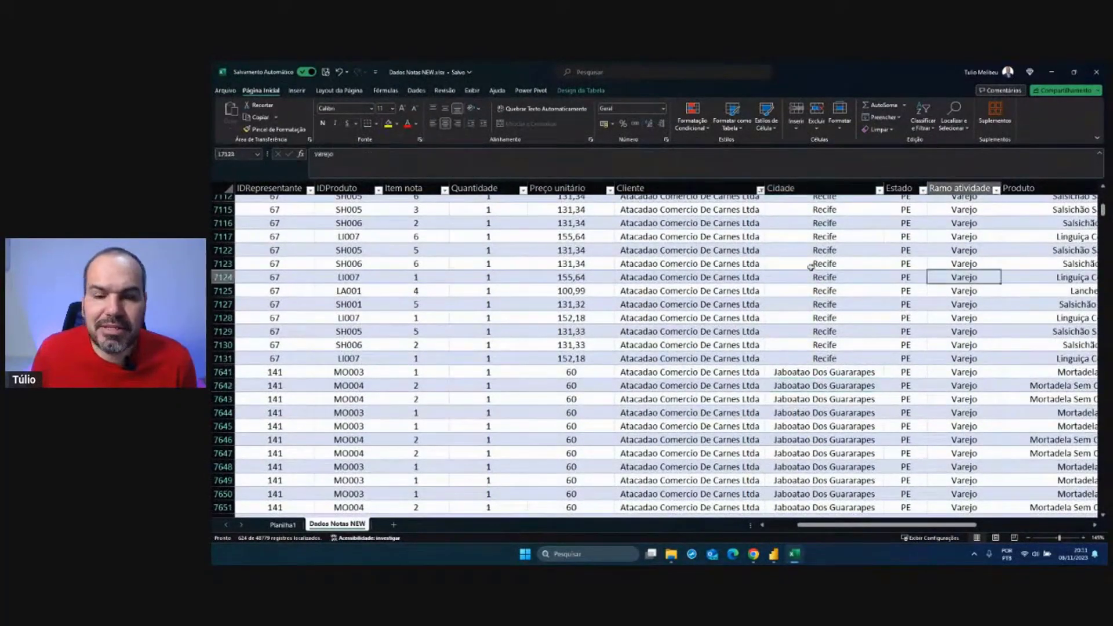
{"action": "left_click", "coordinate": [724, 266]}
{"action": "key", "text": "Down"}
{"action": "key", "text": "Down"}
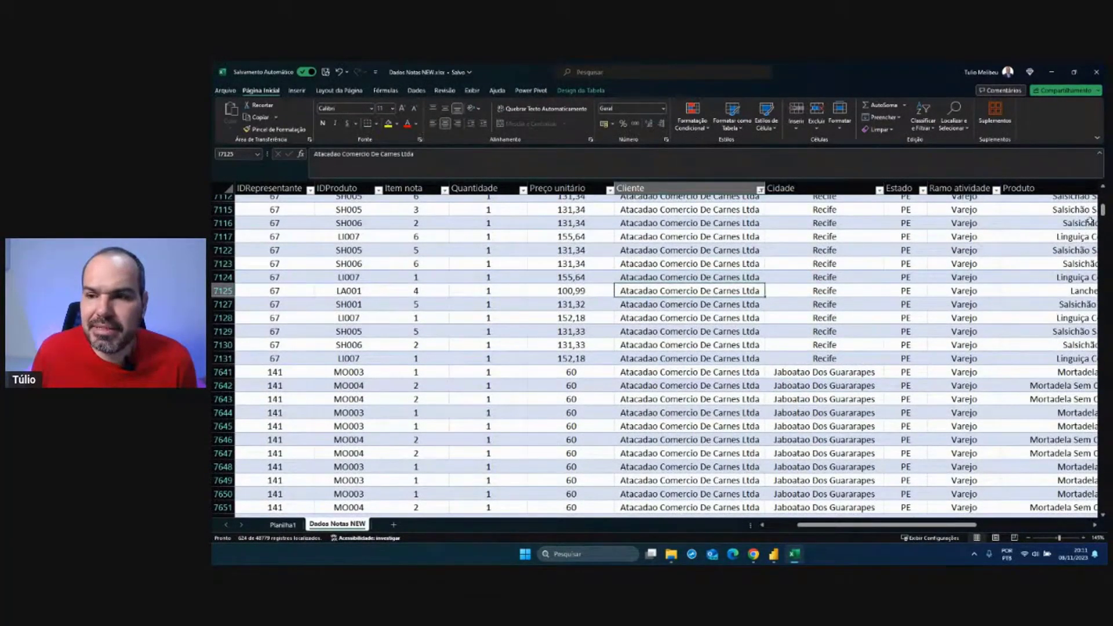
{"action": "left_click_drag", "start_coordinate": [1103, 210], "coordinate": [1104, 193]}
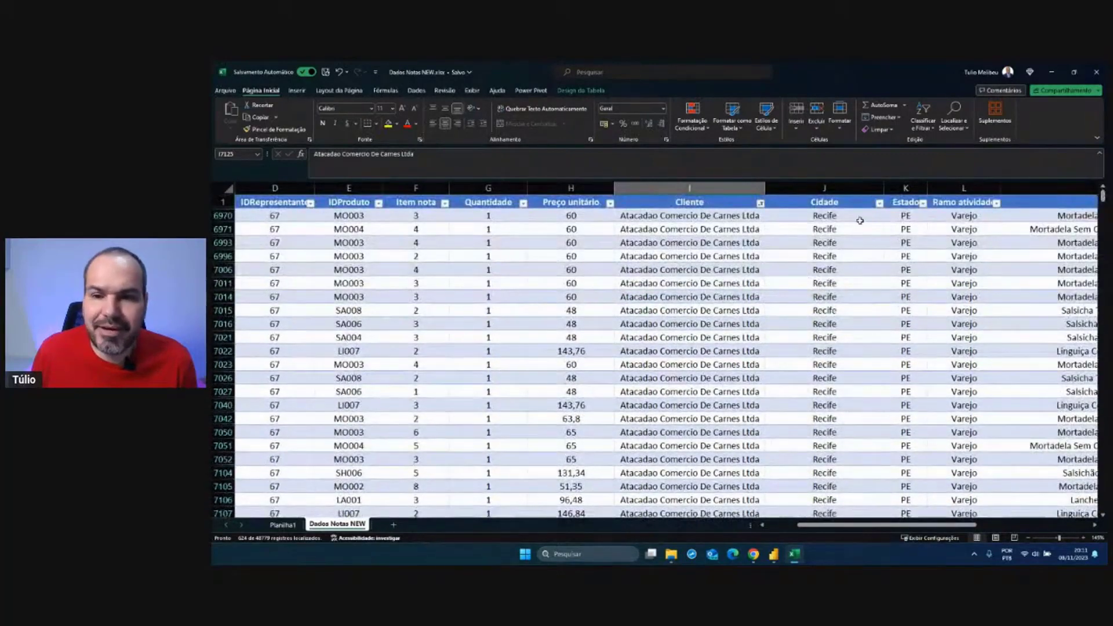
- Clear the Cliente filter to show all invoice rows, then go back to the MindMeister map
{"action": "left_click", "coordinate": [761, 203]}
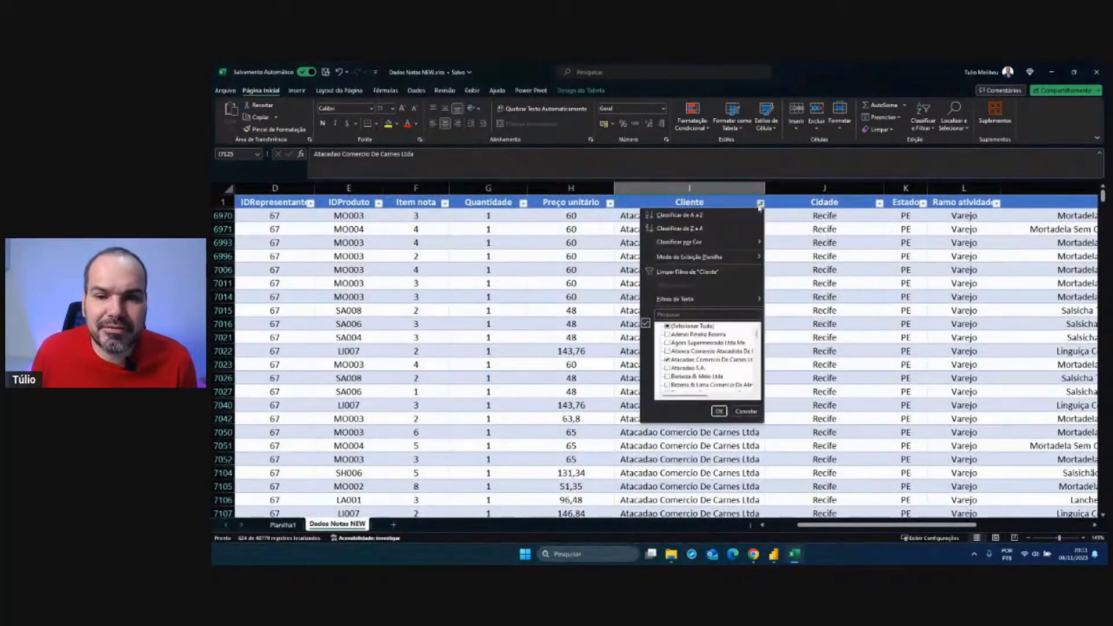
{"action": "left_click", "coordinate": [689, 326]}
{"action": "left_click", "coordinate": [719, 411]}
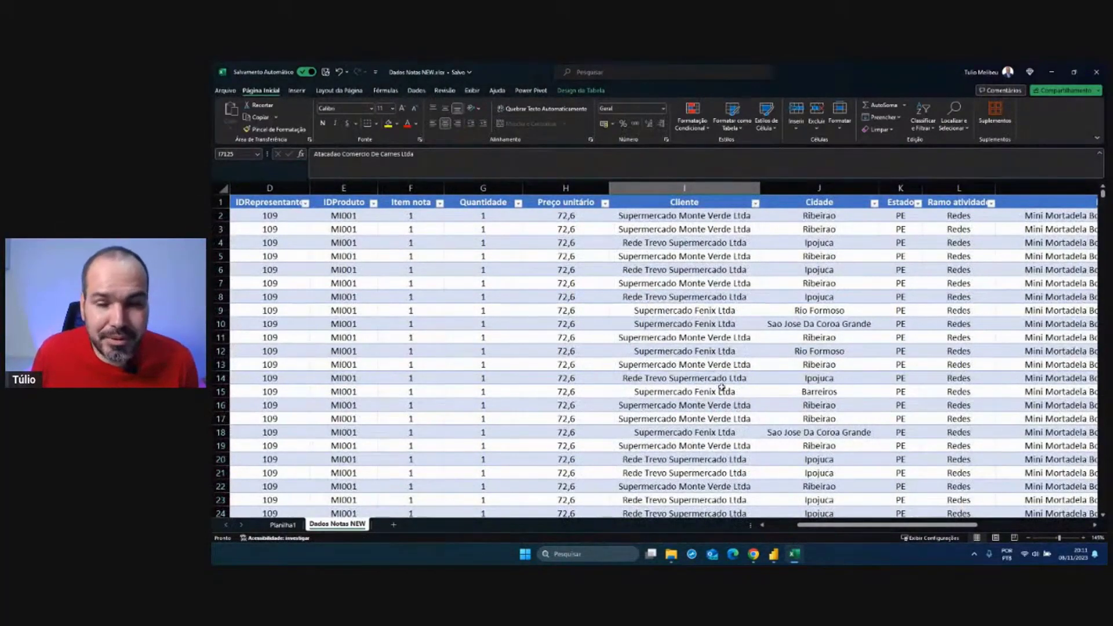
{"action": "mouse_move", "coordinate": [753, 554]}
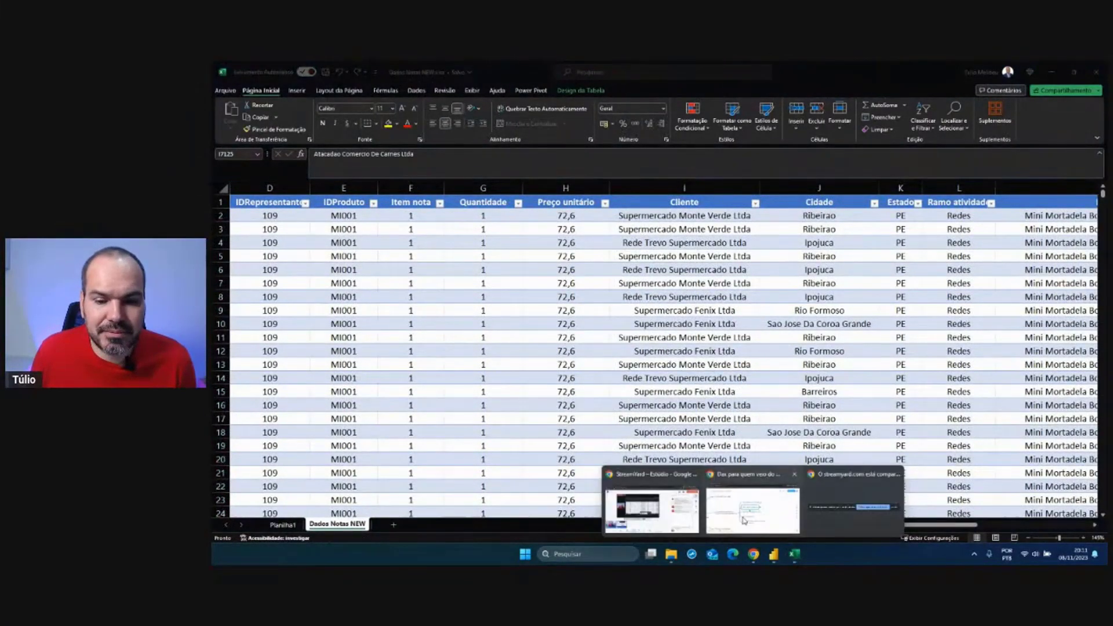
{"action": "left_click", "coordinate": [747, 513]}
- Highlight Maior consumo de memória, Pior performance and impossible-analyses topics with pen marks, then switch to Power BI
{"action": "left_click", "coordinate": [646, 341]}
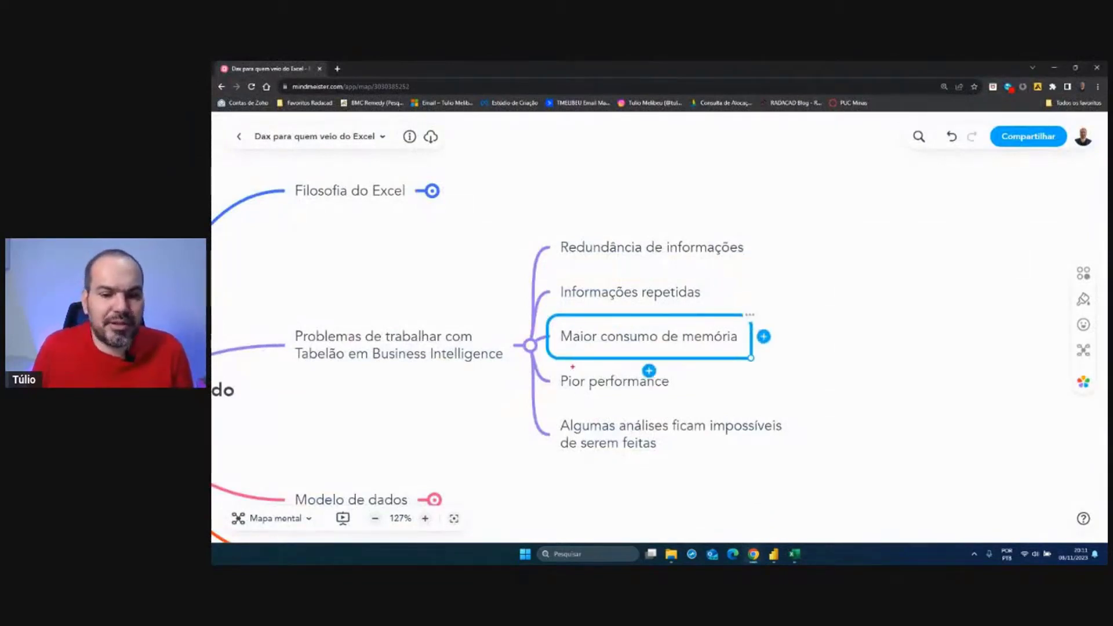
{"action": "left_click_drag", "start_coordinate": [573, 367], "coordinate": [658, 413]}
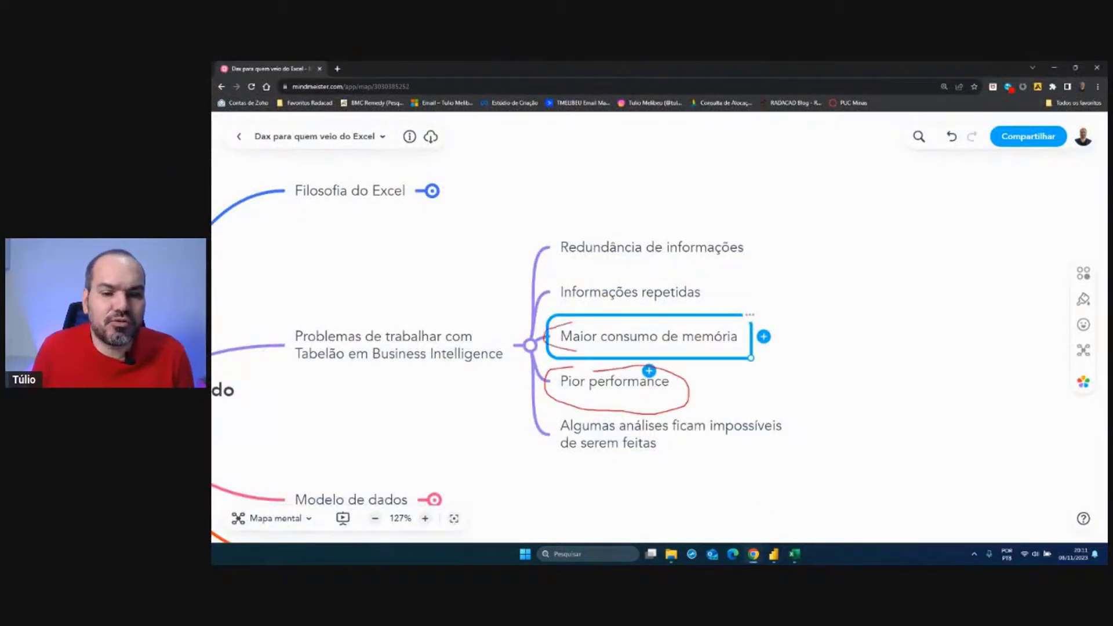
{"action": "key", "text": "Escape"}
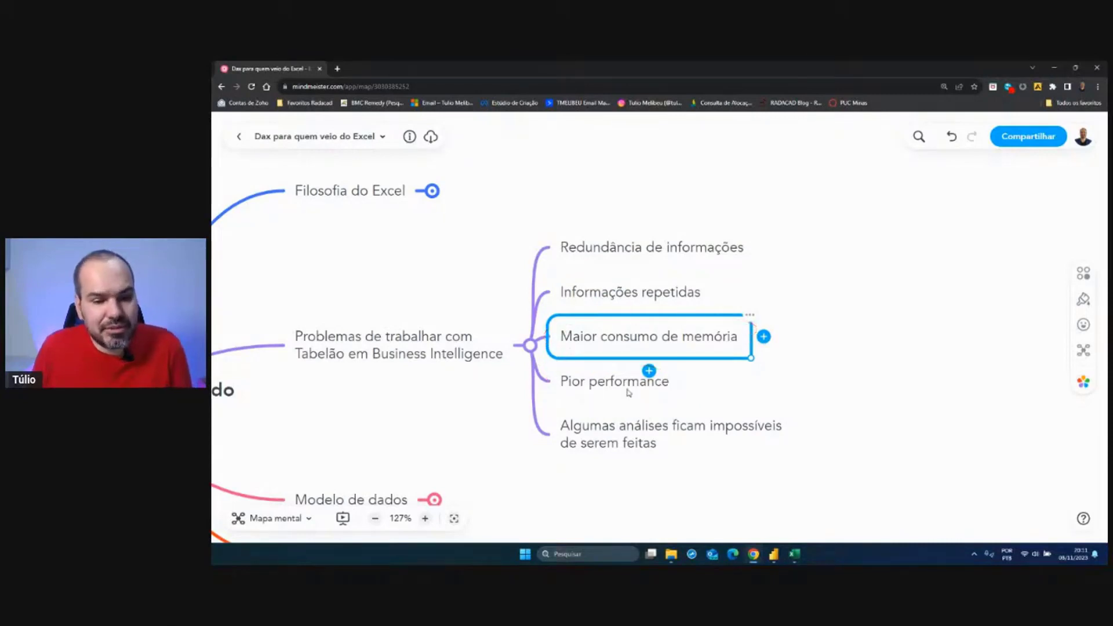
{"action": "key", "text": "Down"}
{"action": "key", "text": "Down"}
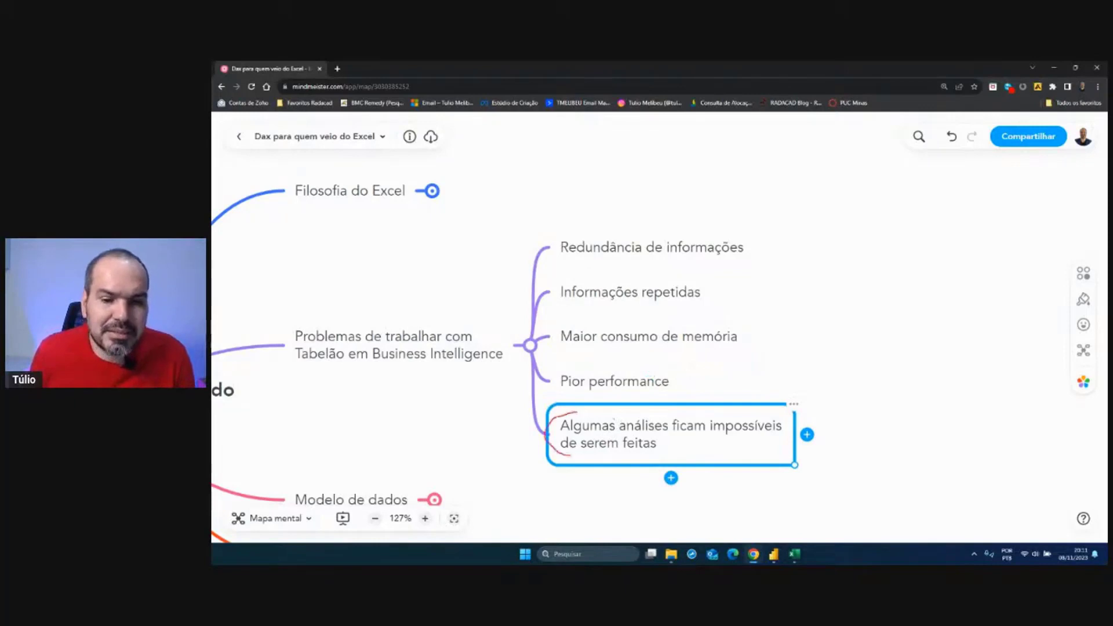
{"action": "left_click_drag", "start_coordinate": [570, 456], "coordinate": [700, 456]}
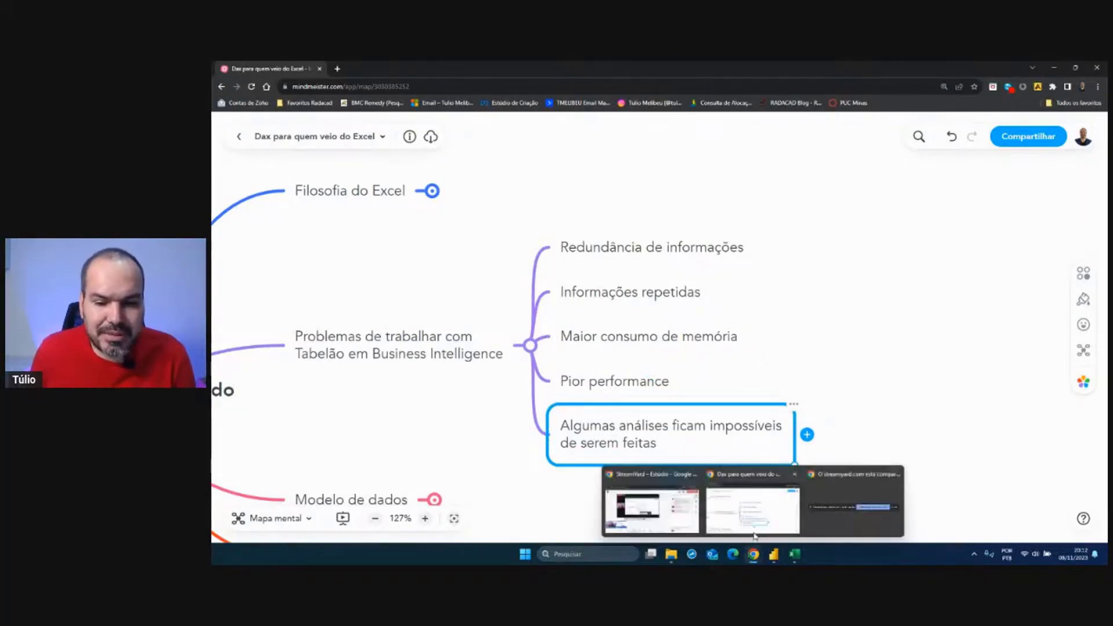
{"action": "left_click", "coordinate": [774, 554]}
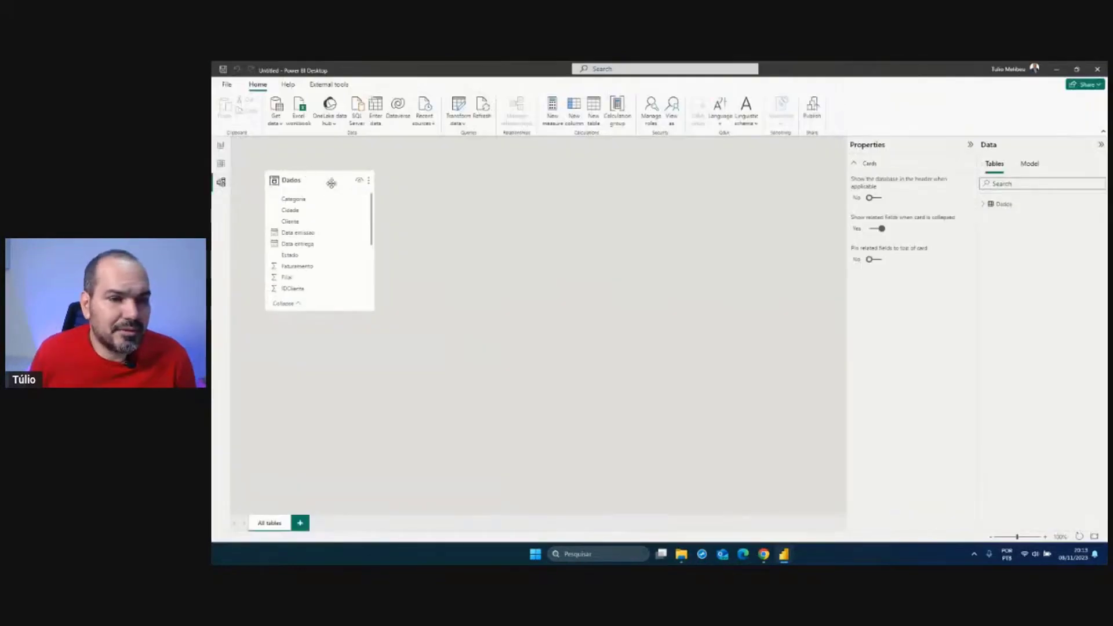
- Recentre and lengthen the Dados card in Model view, then place a table visual on report Page 1
{"action": "left_click_drag", "start_coordinate": [325, 182], "coordinate": [490, 210]}
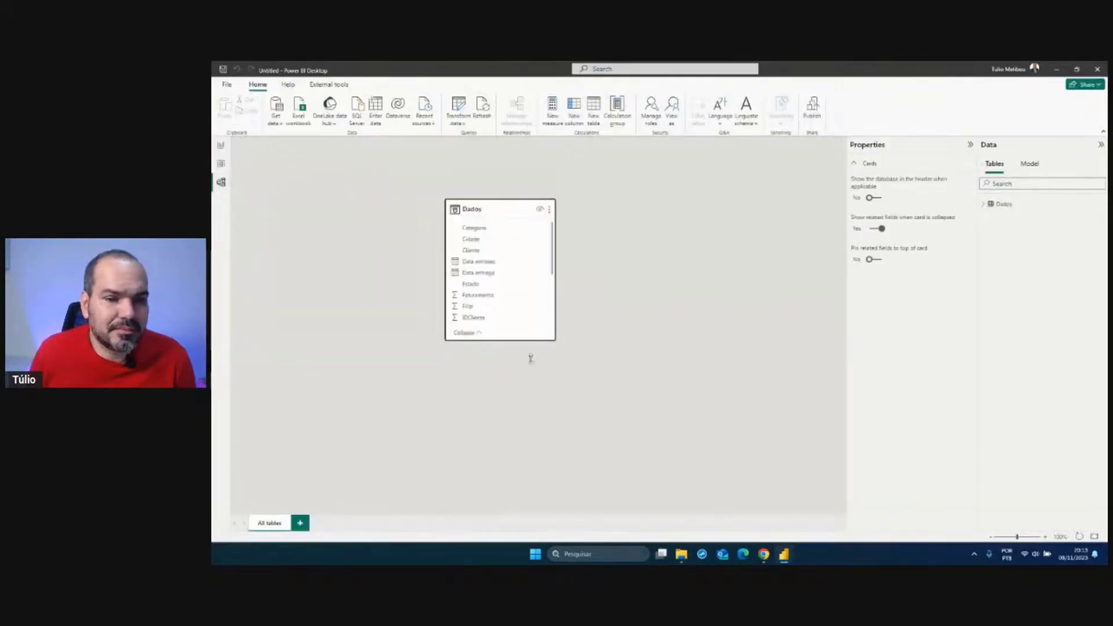
{"action": "left_click_drag", "start_coordinate": [524, 340], "coordinate": [497, 459]}
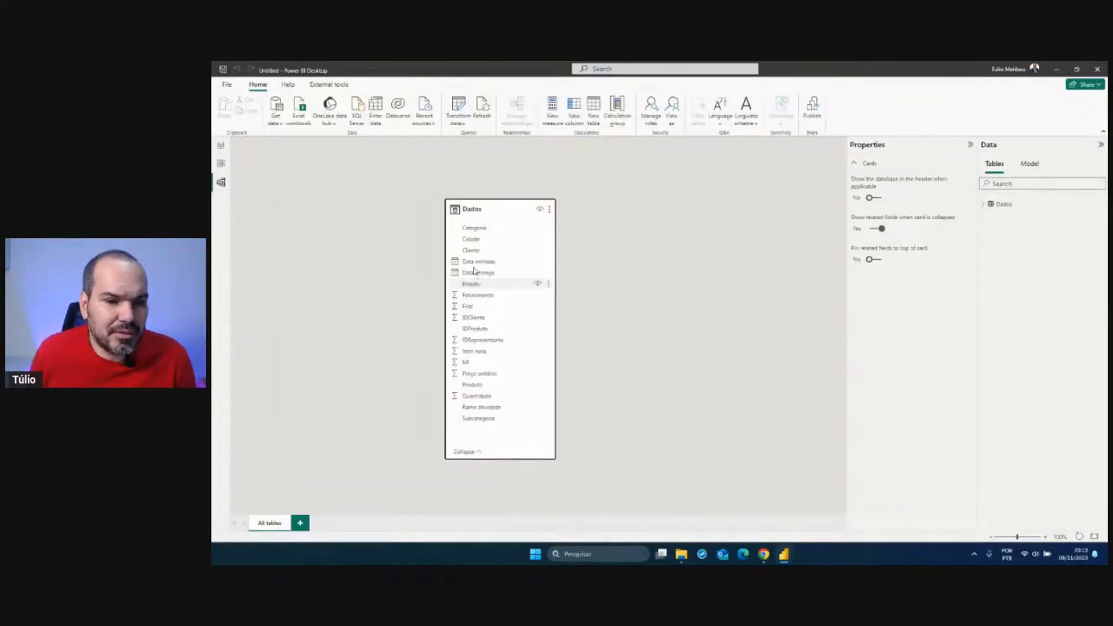
{"action": "left_click", "coordinate": [224, 147]}
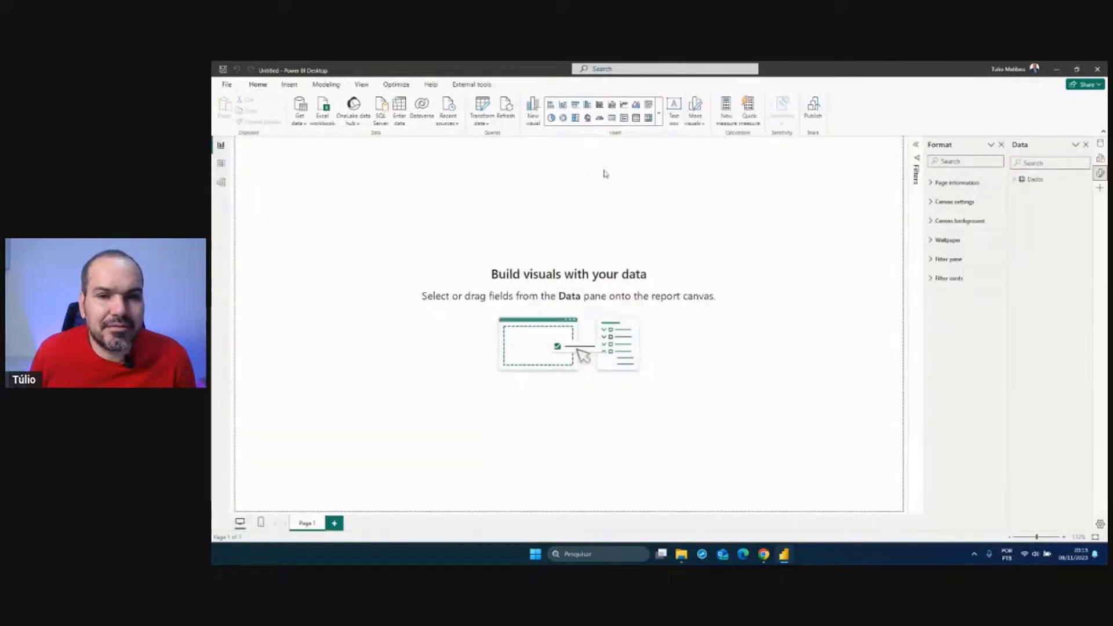
{"action": "left_click", "coordinate": [648, 117]}
{"action": "left_click_drag", "start_coordinate": [358, 266], "coordinate": [609, 345]}
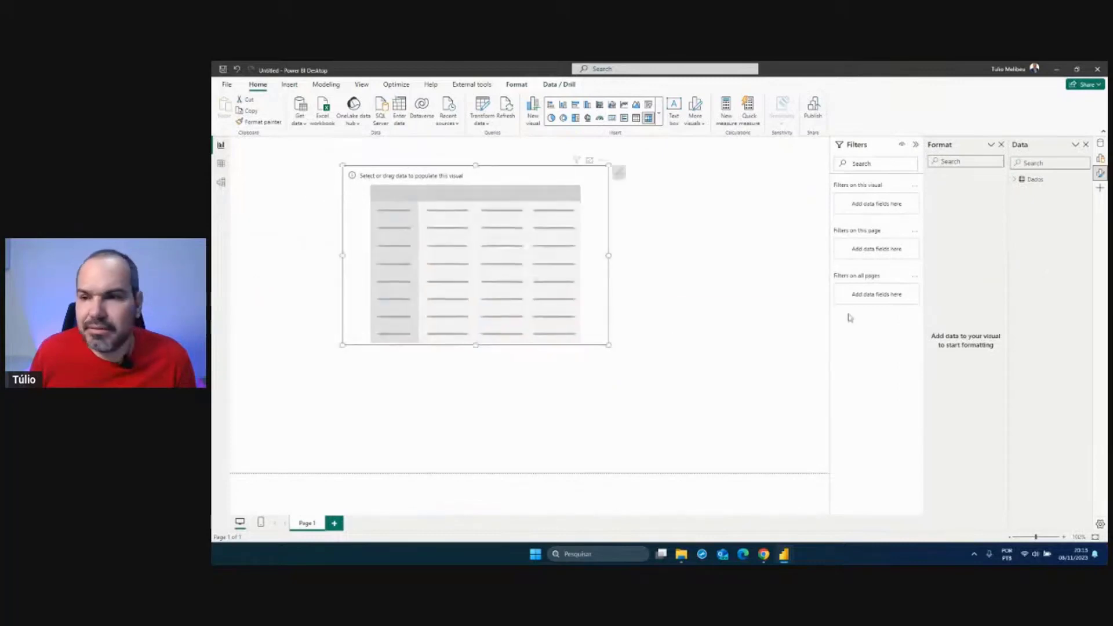
- Fill the visual with Data emissão Year and Month rows and Sum of Faturamento, expanding 2018
{"action": "left_click", "coordinate": [1016, 179]}
{"action": "left_click", "coordinate": [916, 146]}
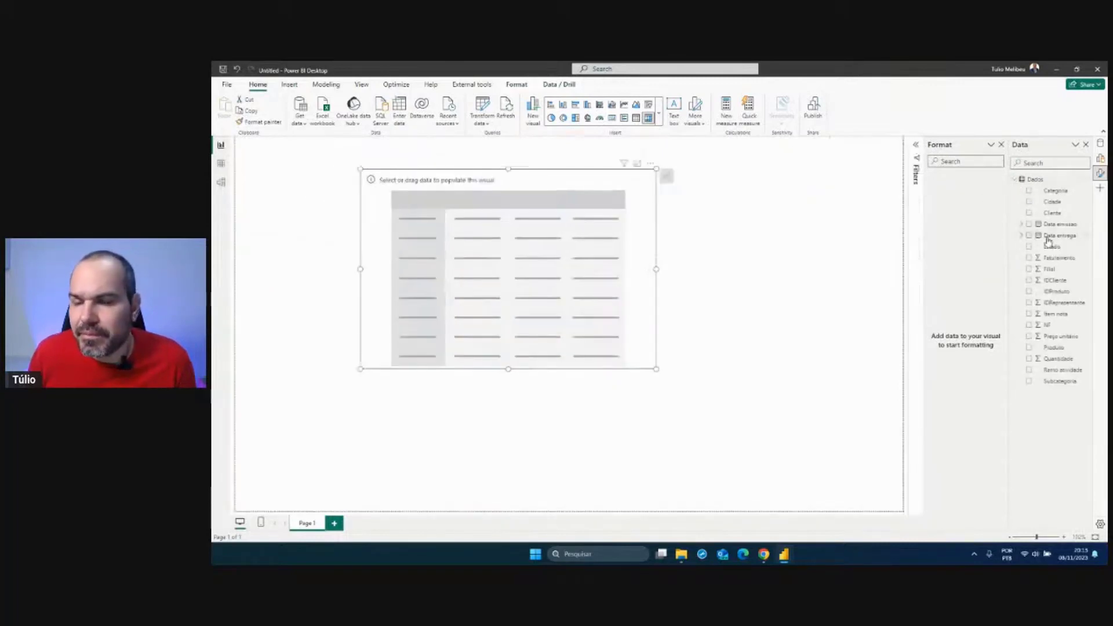
{"action": "left_click", "coordinate": [1023, 225]}
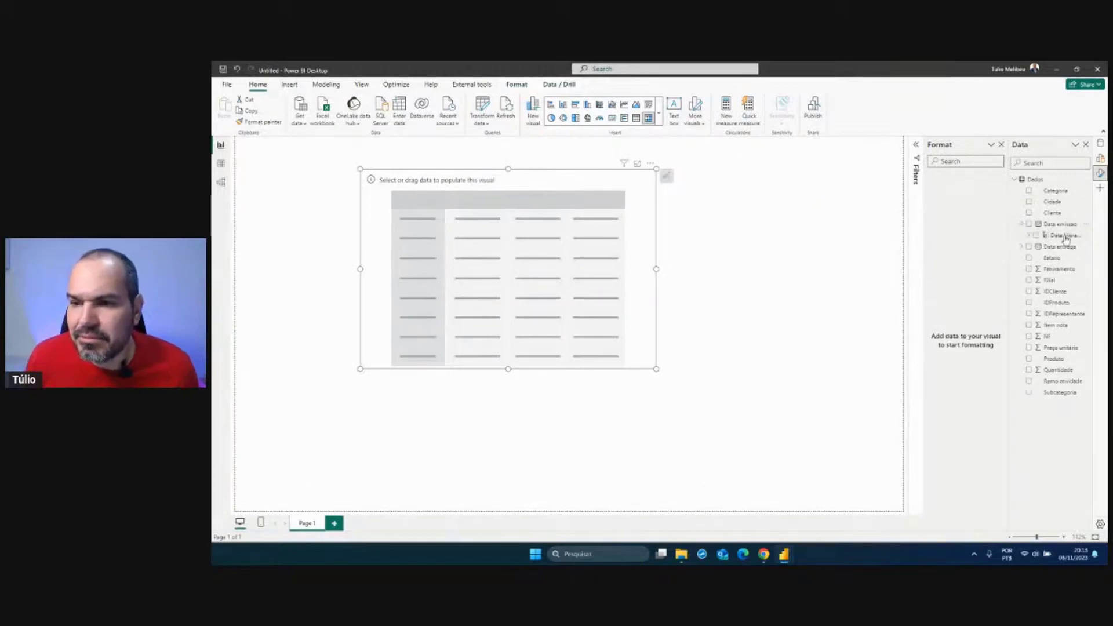
{"action": "left_click", "coordinate": [1030, 236]}
{"action": "left_click_drag", "start_coordinate": [1066, 248], "coordinate": [563, 229]}
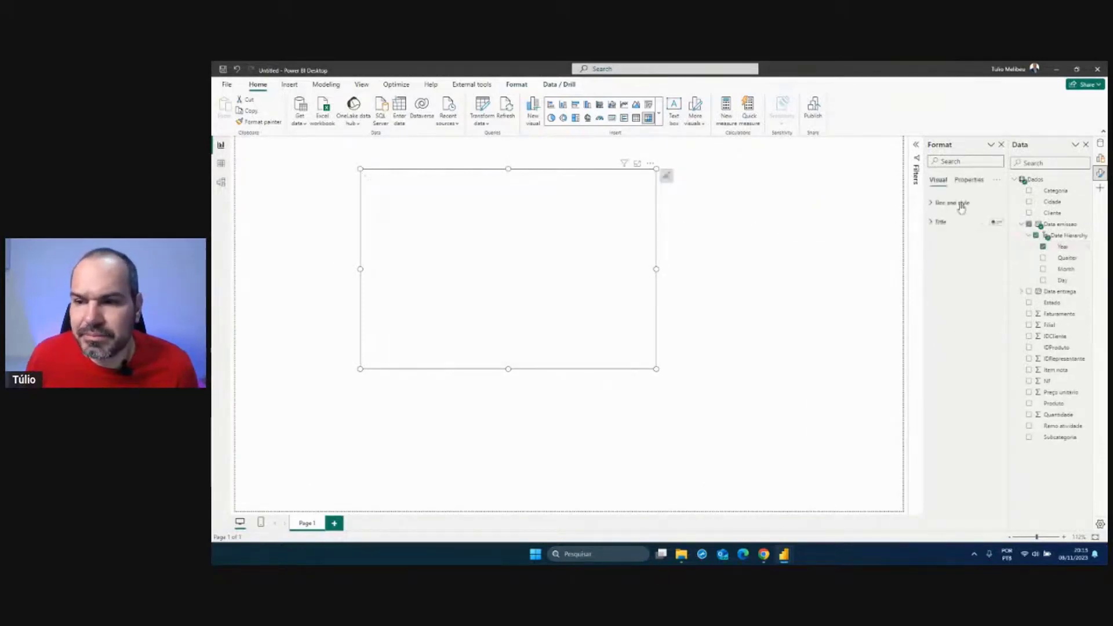
{"action": "left_click", "coordinate": [1101, 159]}
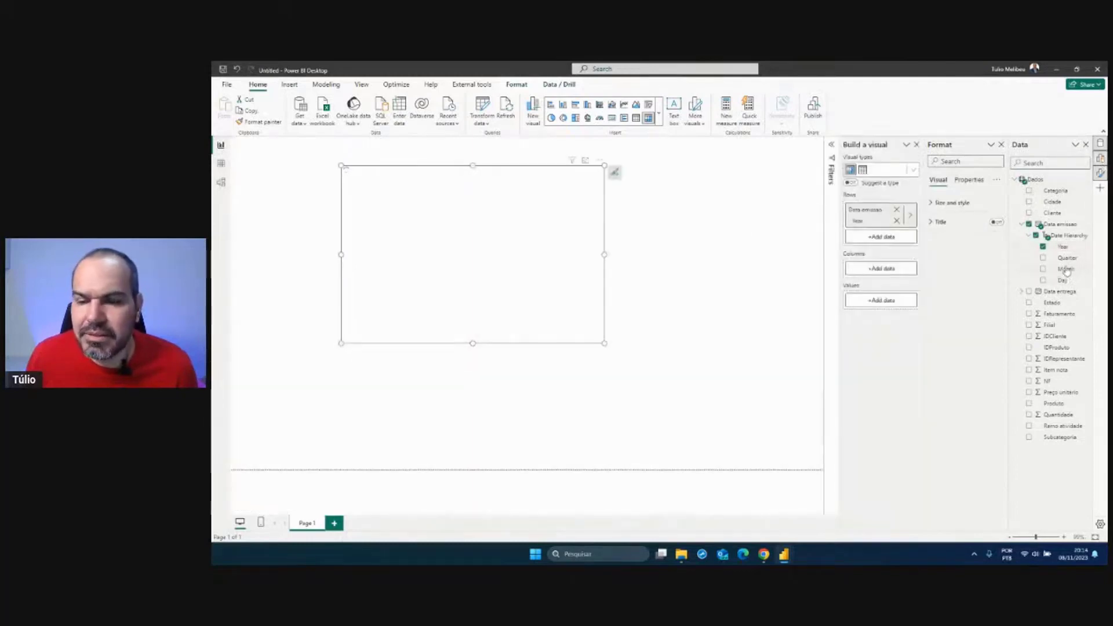
{"action": "left_click_drag", "start_coordinate": [1065, 270], "coordinate": [893, 235]}
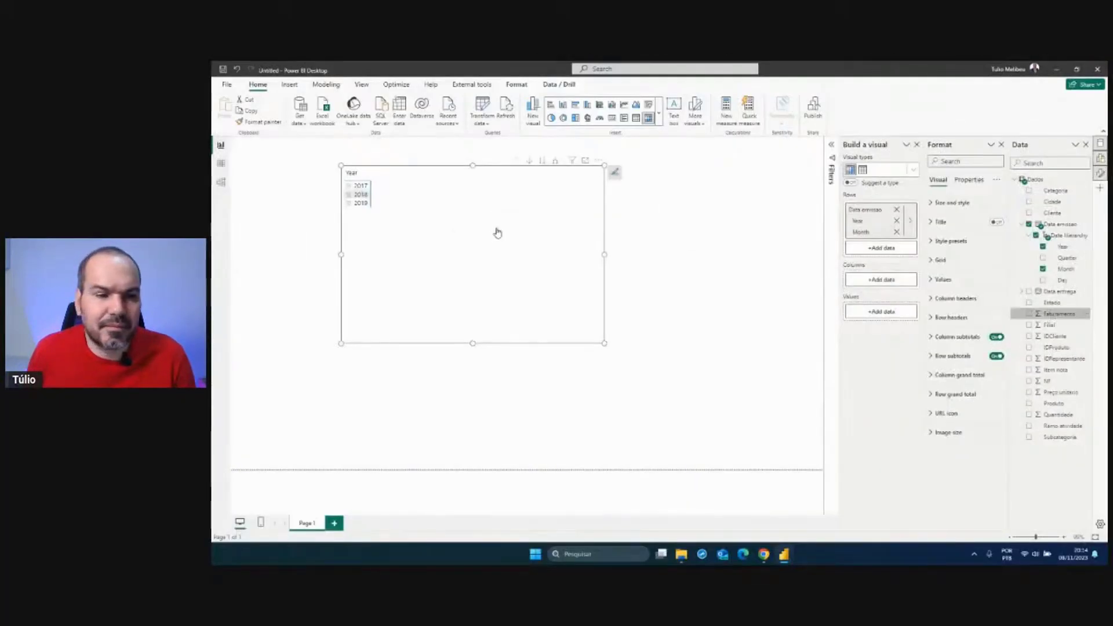
{"action": "left_click_drag", "start_coordinate": [497, 233], "coordinate": [552, 274]}
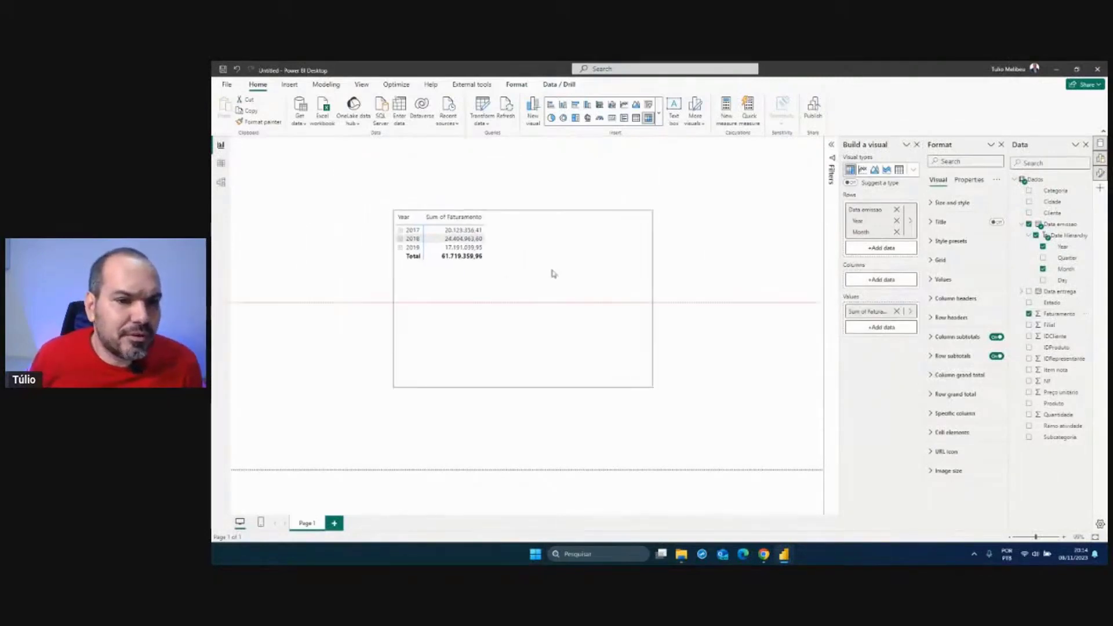
{"action": "left_click", "coordinate": [400, 239]}
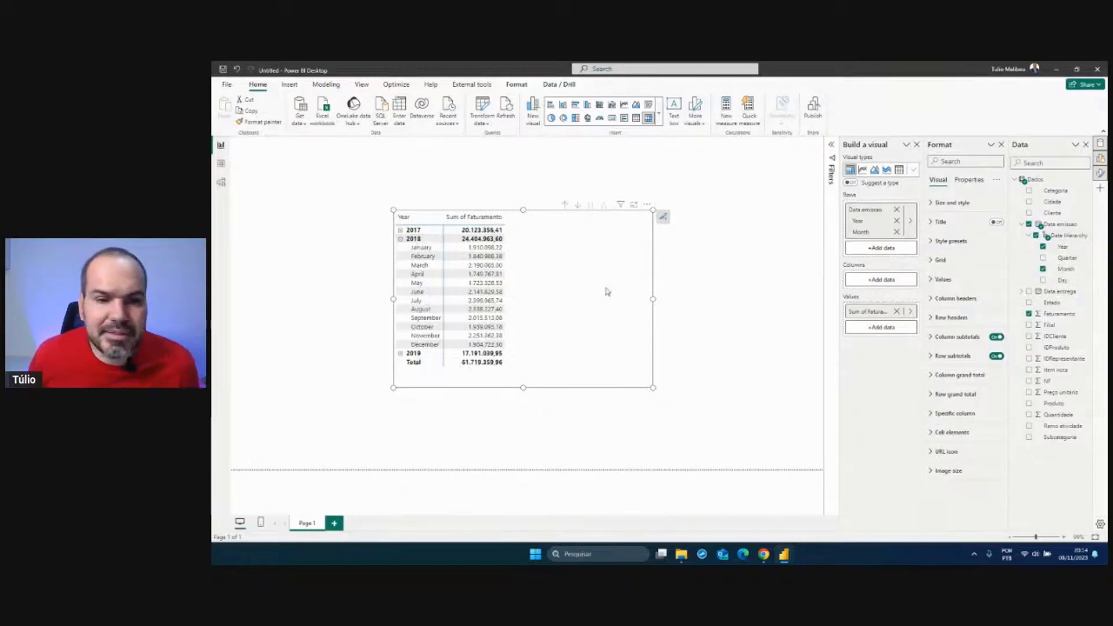
- Move the matrix to the left of the page, shrink it to fit, and copy it
{"action": "left_click_drag", "start_coordinate": [607, 291], "coordinate": [577, 290]}
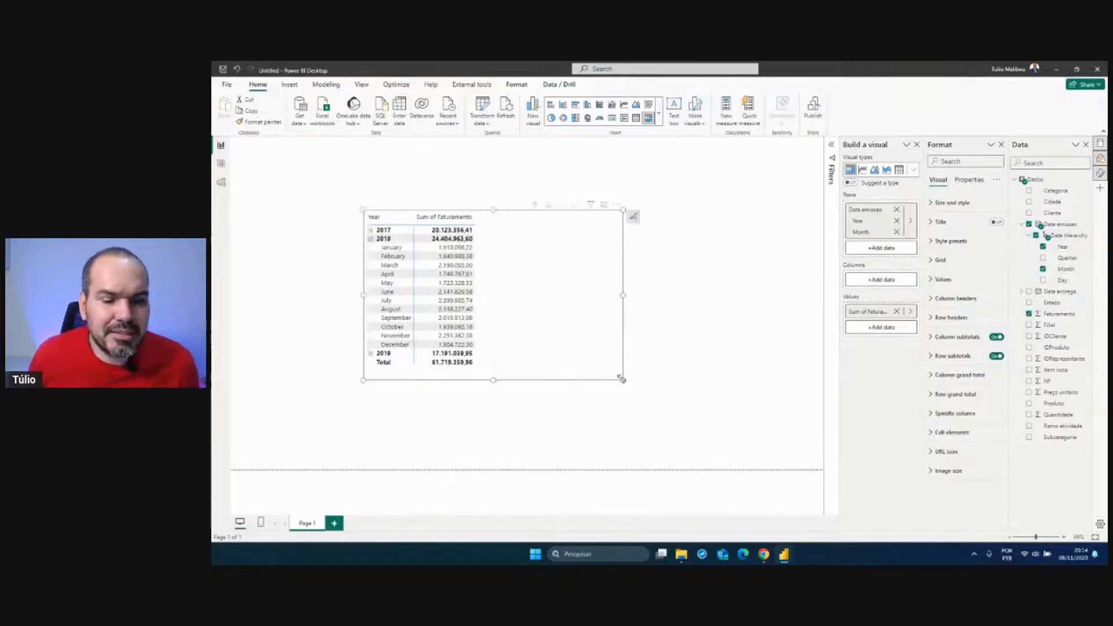
{"action": "left_click_drag", "start_coordinate": [620, 378], "coordinate": [563, 373]}
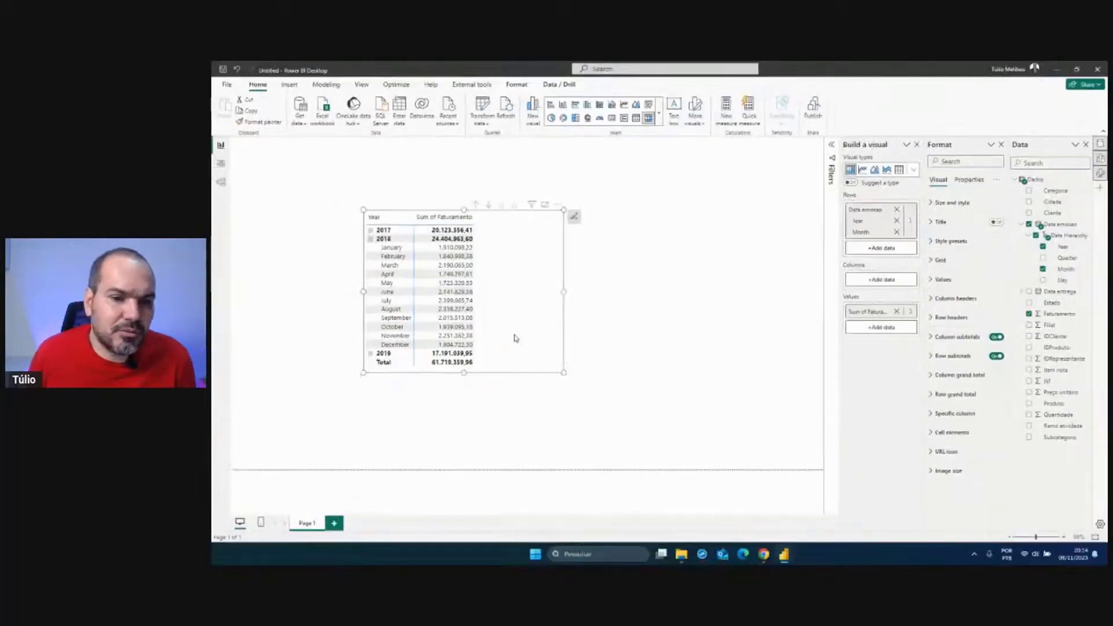
{"action": "left_click_drag", "start_coordinate": [514, 335], "coordinate": [447, 342]}
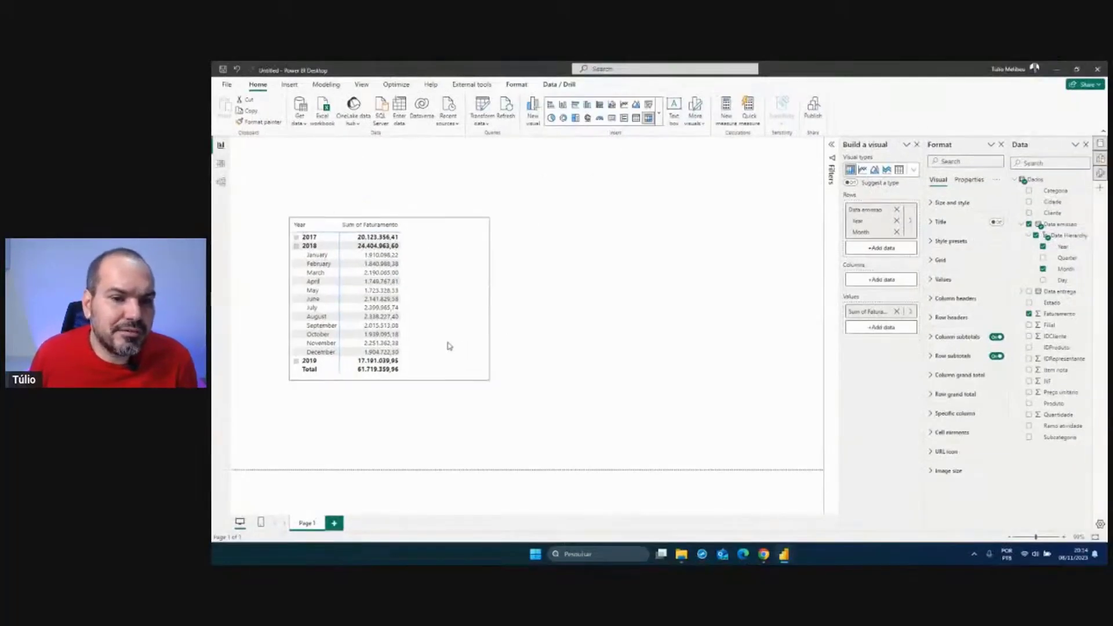
{"action": "left_click_drag", "start_coordinate": [492, 381], "coordinate": [461, 387]}
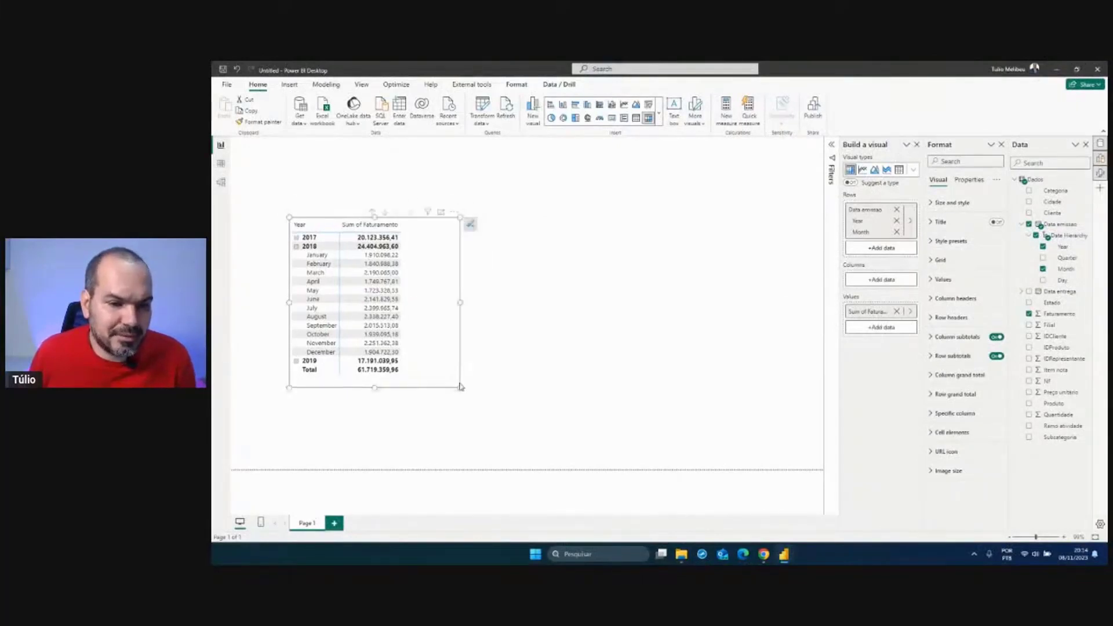
{"action": "key", "text": "ctrl+c"}
{"action": "left_click", "coordinate": [525, 360]}
- Paste the matrix copy to the right and remove the Data emissão Year and Month rows
{"action": "key", "text": "ctrl+v"}
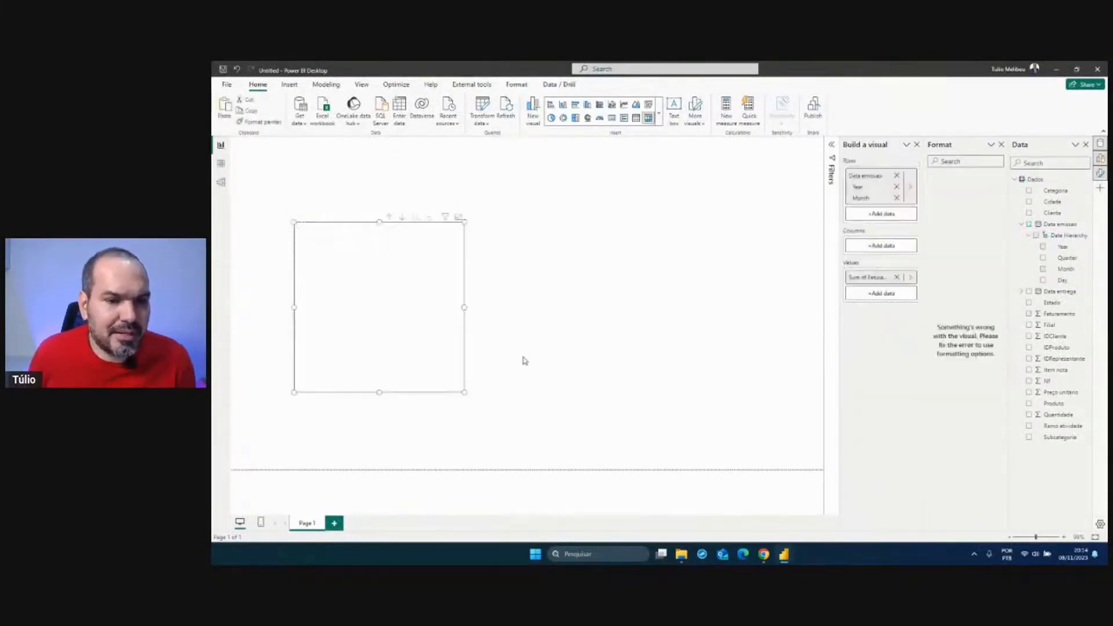
{"action": "mouse_move", "coordinate": [429, 342]}
{"action": "left_mouse_down"}
{"action": "mouse_move", "coordinate": [656, 353]}
{"action": "mouse_move", "coordinate": [647, 341]}
{"action": "left_mouse_up"}
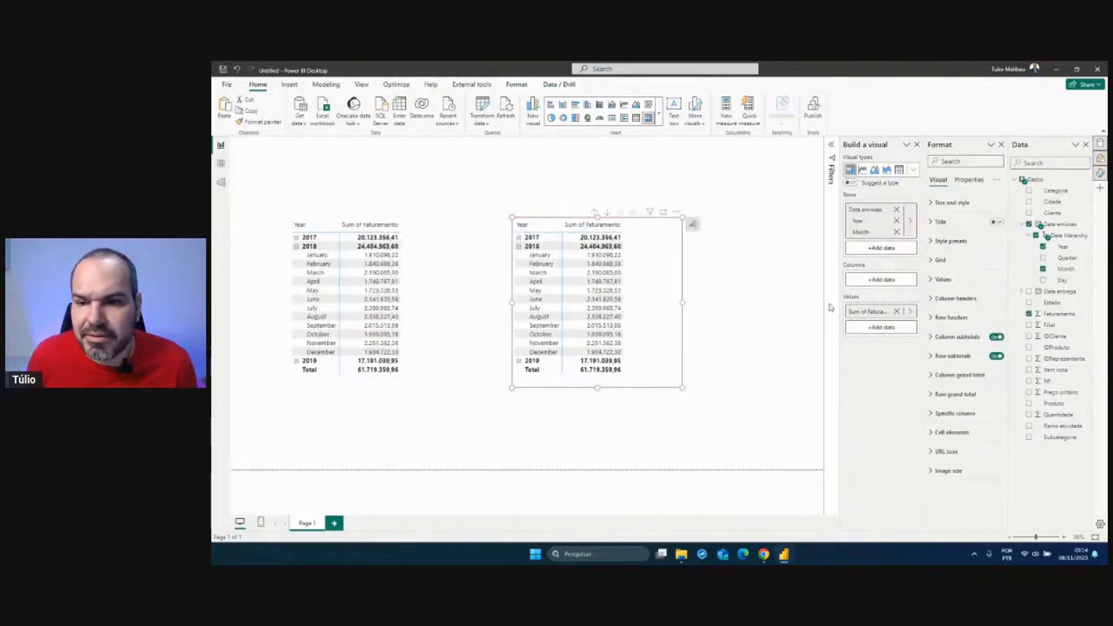
{"action": "left_click", "coordinate": [1043, 269]}
{"action": "left_click", "coordinate": [1043, 247]}
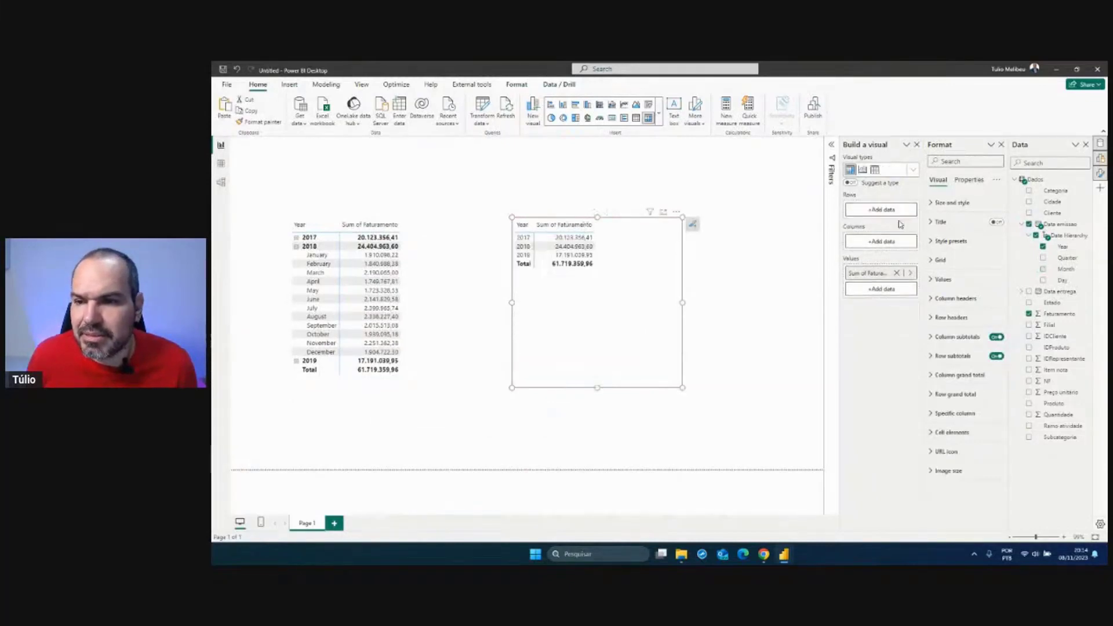
- Put Data entrega Year and Month in the copy's rows, expand 2018, and align it beside the original
{"action": "left_click", "coordinate": [1021, 226]}
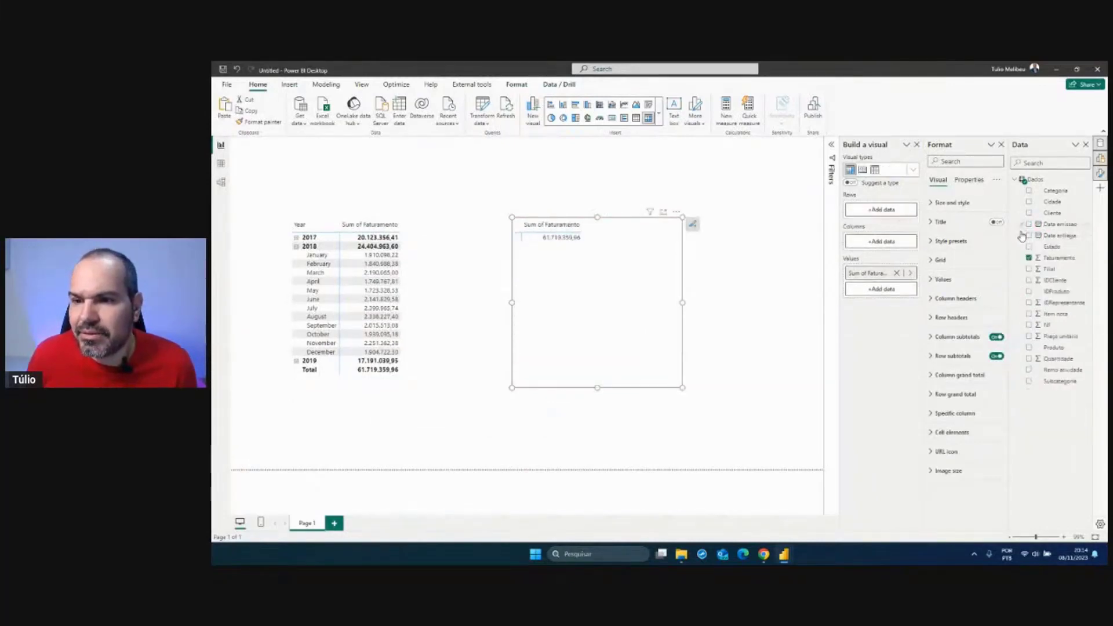
{"action": "left_click", "coordinate": [1021, 235]}
{"action": "left_click", "coordinate": [1029, 246]}
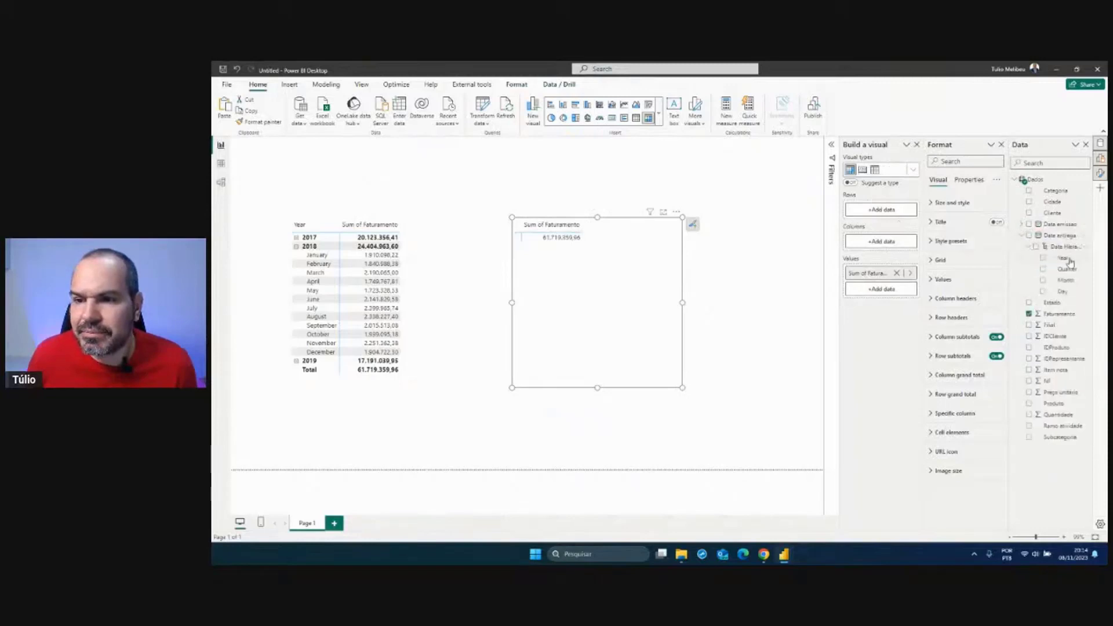
{"action": "left_click_drag", "start_coordinate": [1064, 257], "coordinate": [898, 212]}
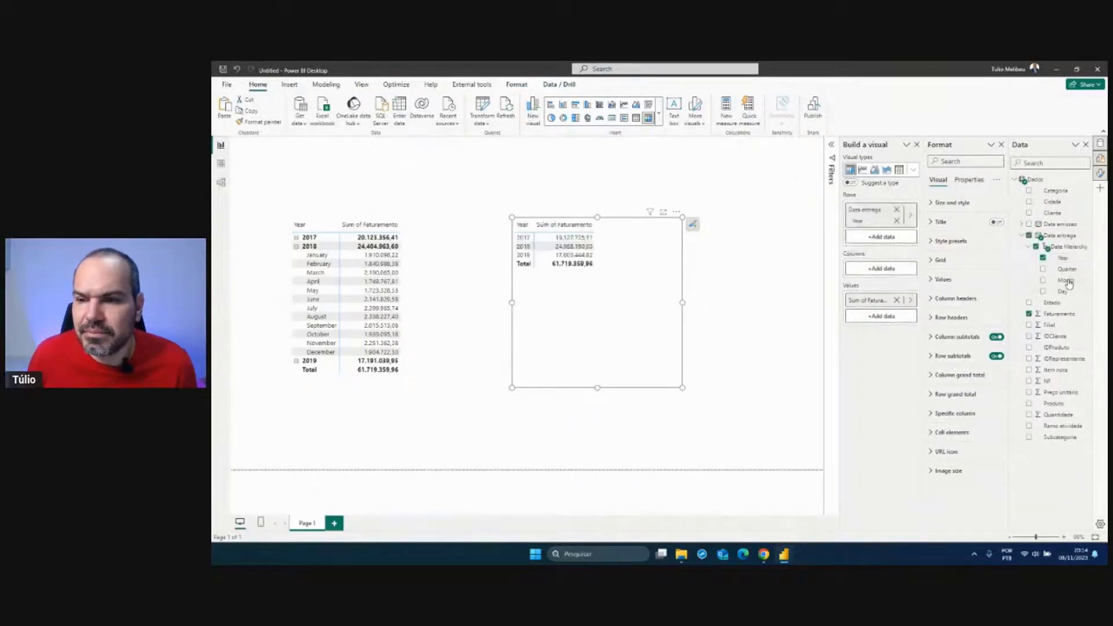
{"action": "left_click_drag", "start_coordinate": [1070, 284], "coordinate": [881, 232]}
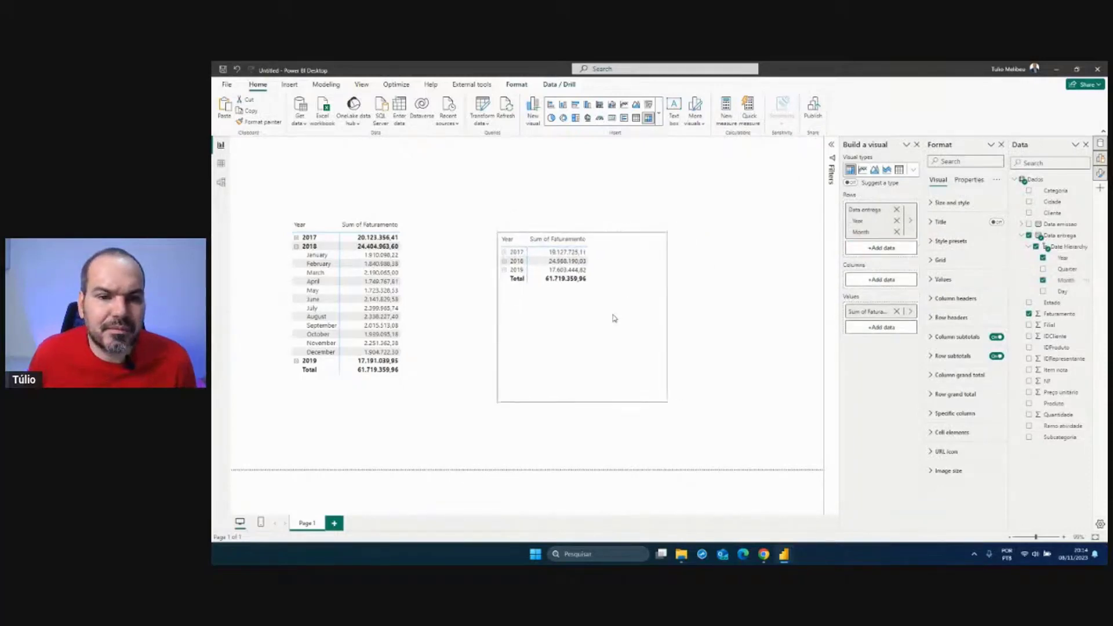
{"action": "left_click", "coordinate": [506, 266]}
{"action": "left_click_drag", "start_coordinate": [647, 301], "coordinate": [587, 284]}
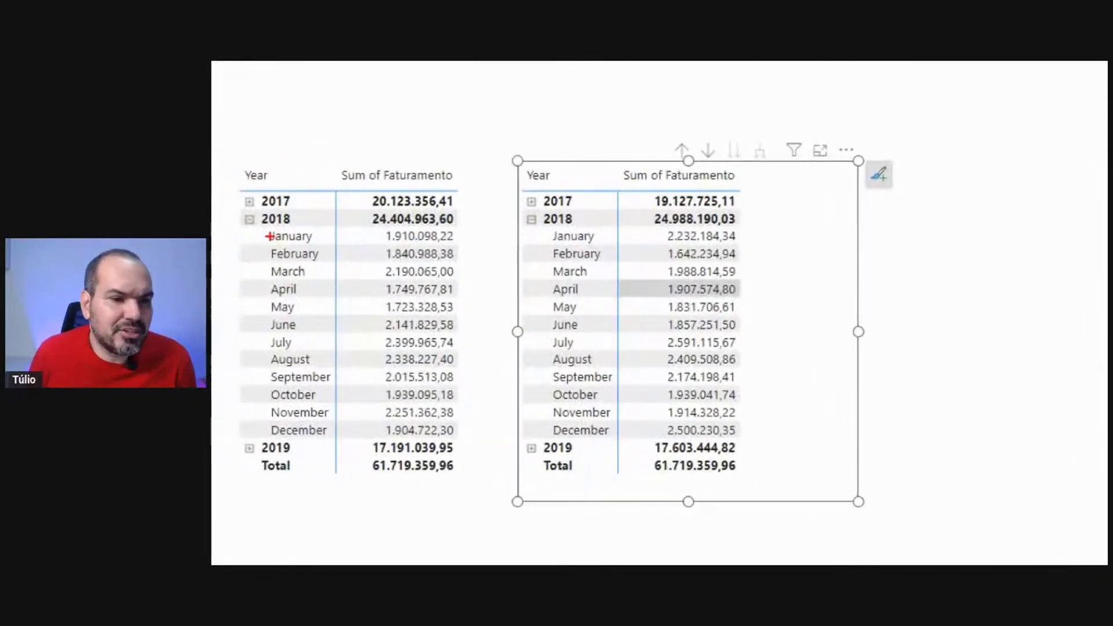
{"action": "left_click_drag", "start_coordinate": [266, 228], "coordinate": [473, 249]}
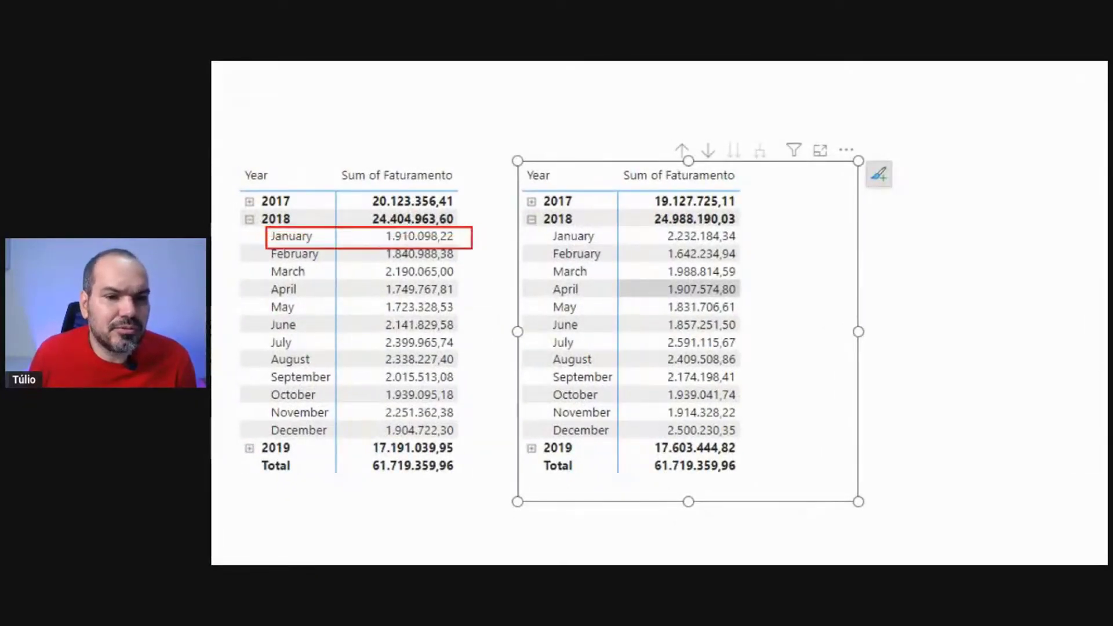
{"action": "left_click_drag", "start_coordinate": [649, 228], "coordinate": [763, 251]}
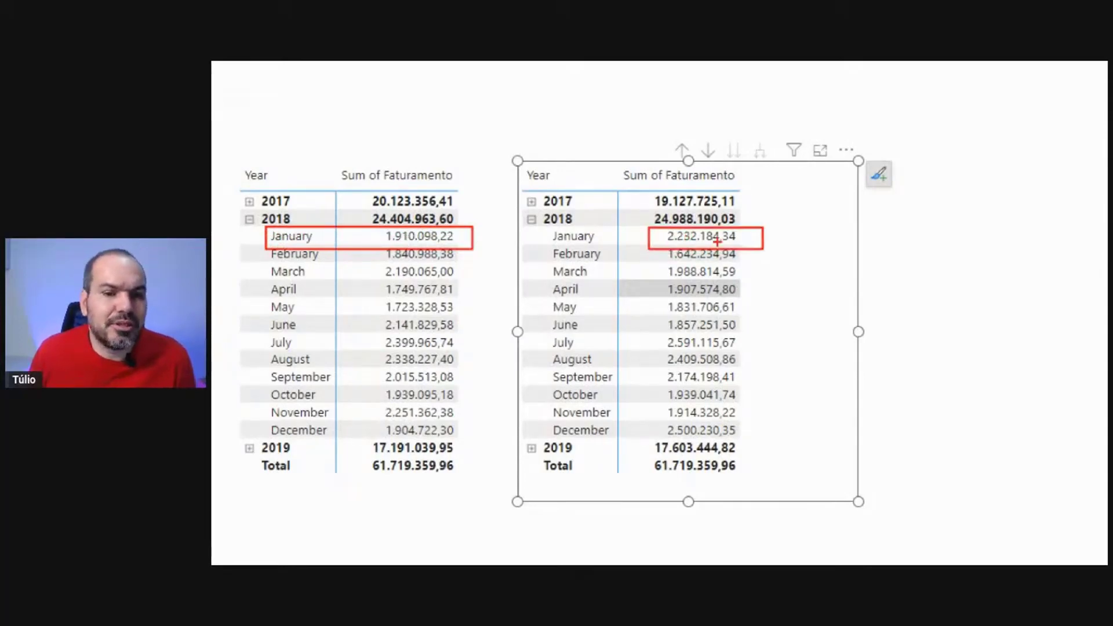
{"action": "key", "text": "Escape"}
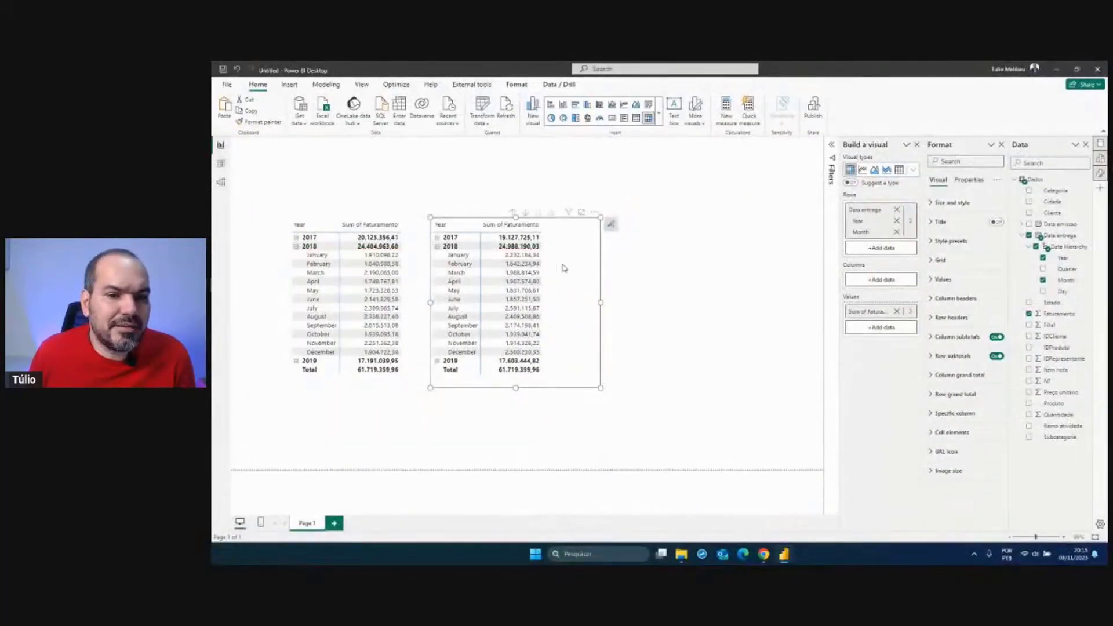
- Draw on-screen marks over the emission and delivery matrices to compare them, then clear the marks
{"action": "key", "text": "ctrl+1"}
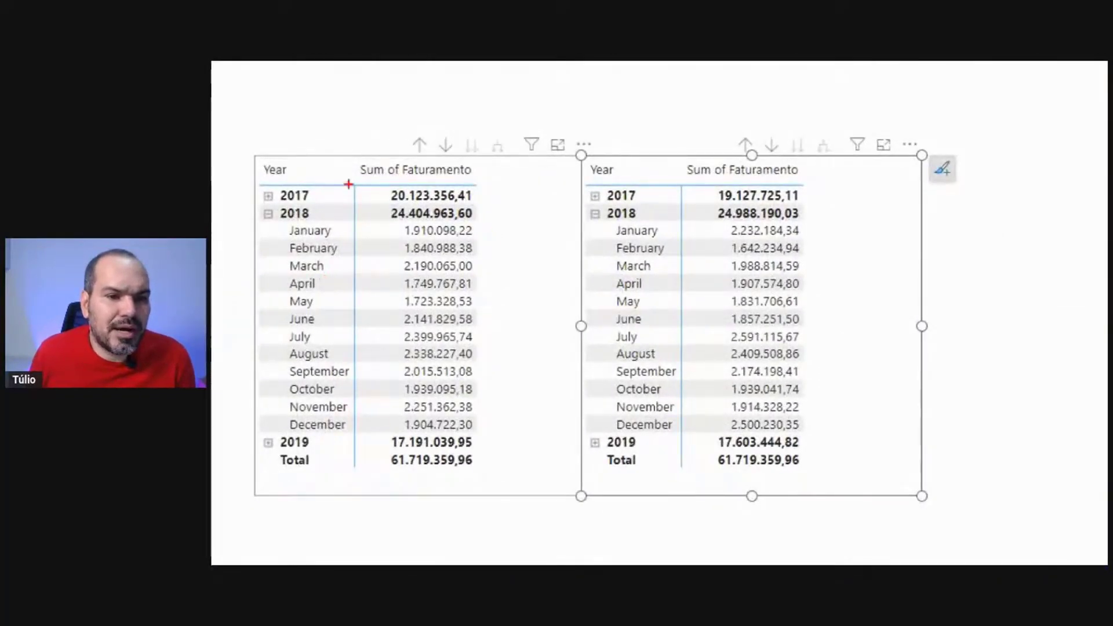
{"action": "left_click_drag", "start_coordinate": [359, 156], "coordinate": [475, 434]}
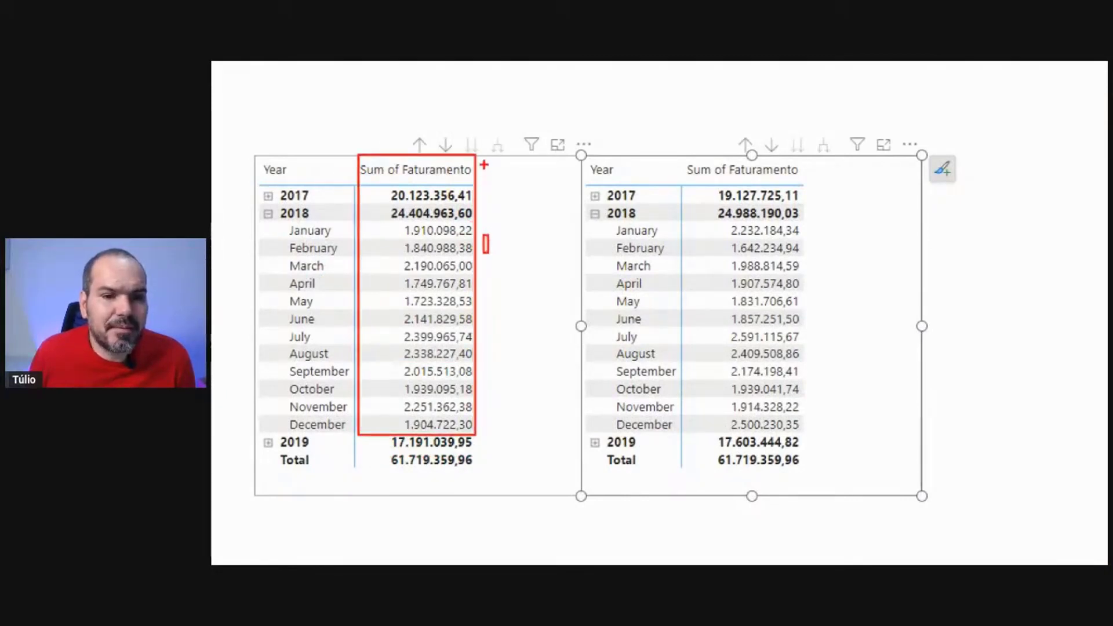
{"action": "left_click_drag", "start_coordinate": [484, 165], "coordinate": [577, 437]}
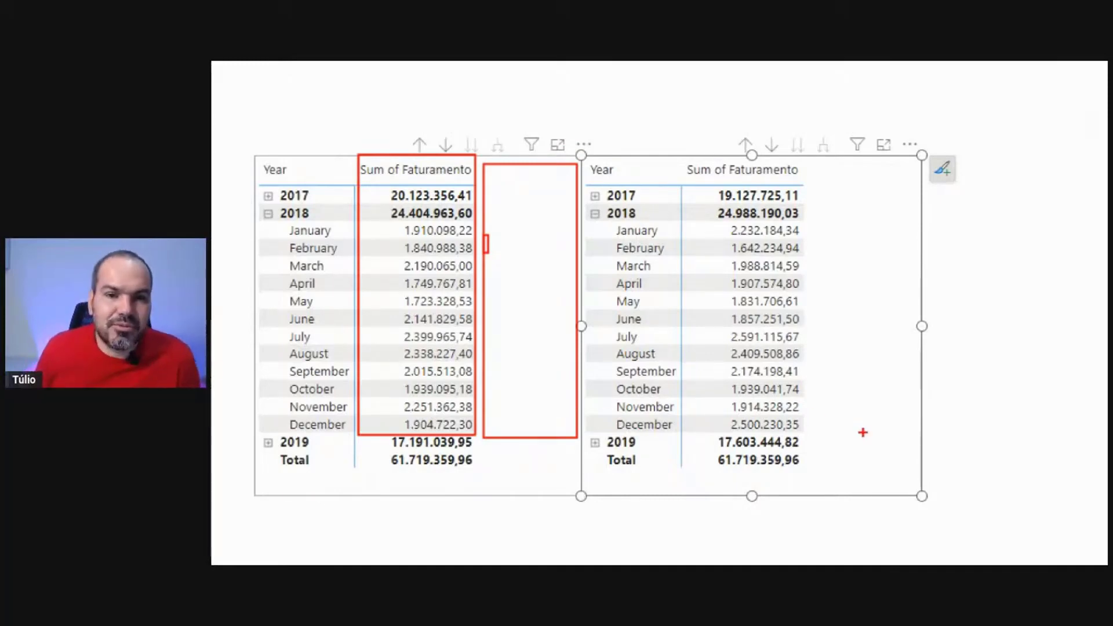
{"action": "key", "text": "Escape"}
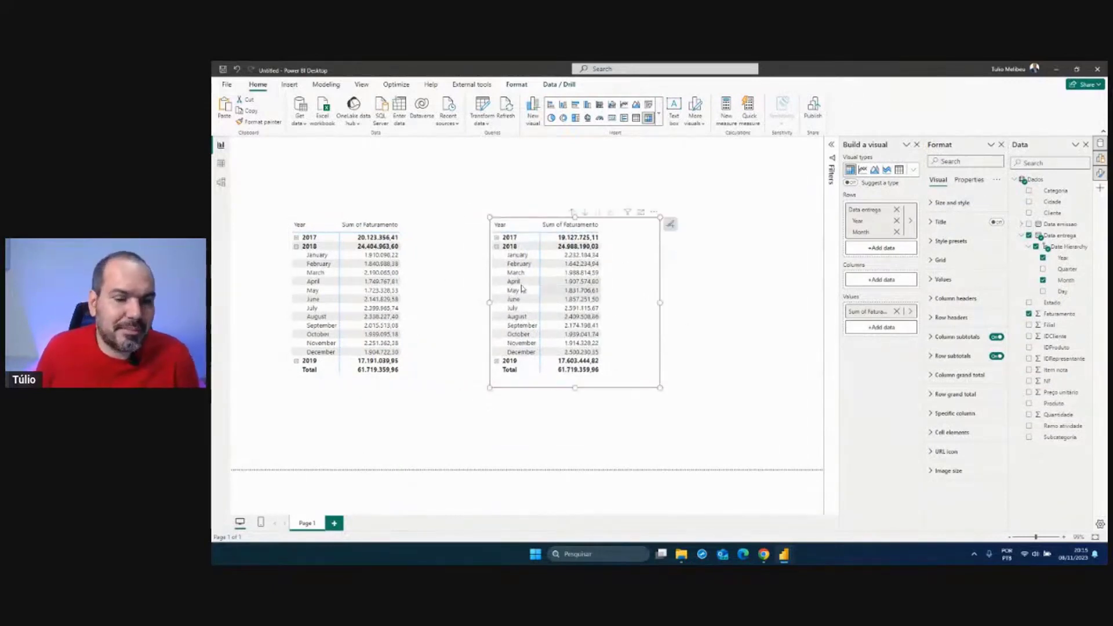
- Delete both Faturamento matrices and show the model view with a taller Dados card
{"action": "left_click_drag", "start_coordinate": [621, 293], "coordinate": [641, 292]}
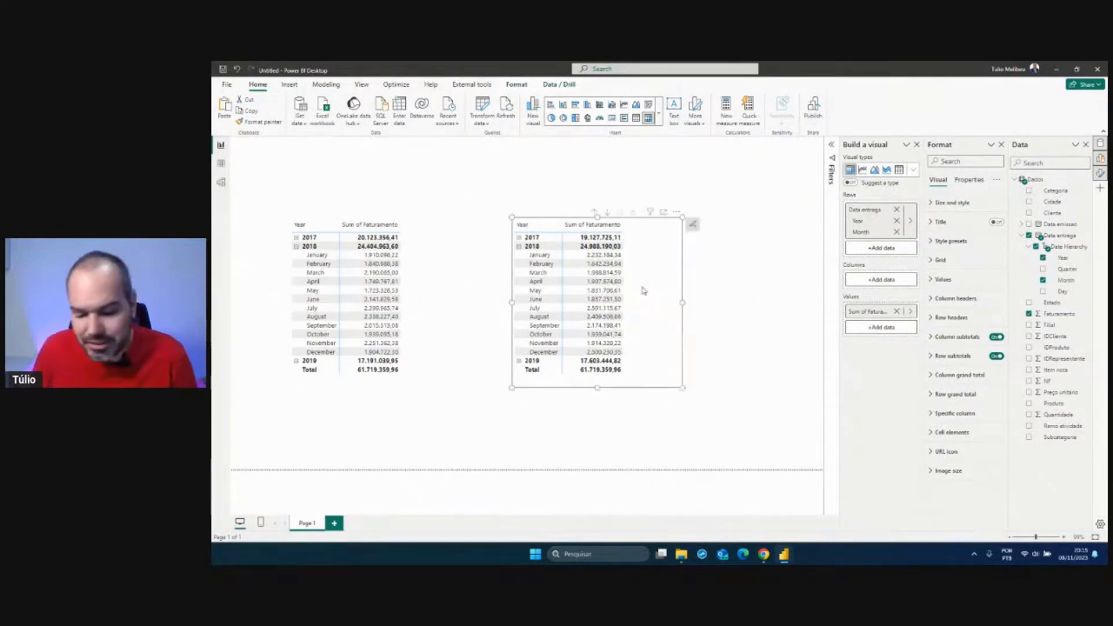
{"action": "key", "text": "Delete"}
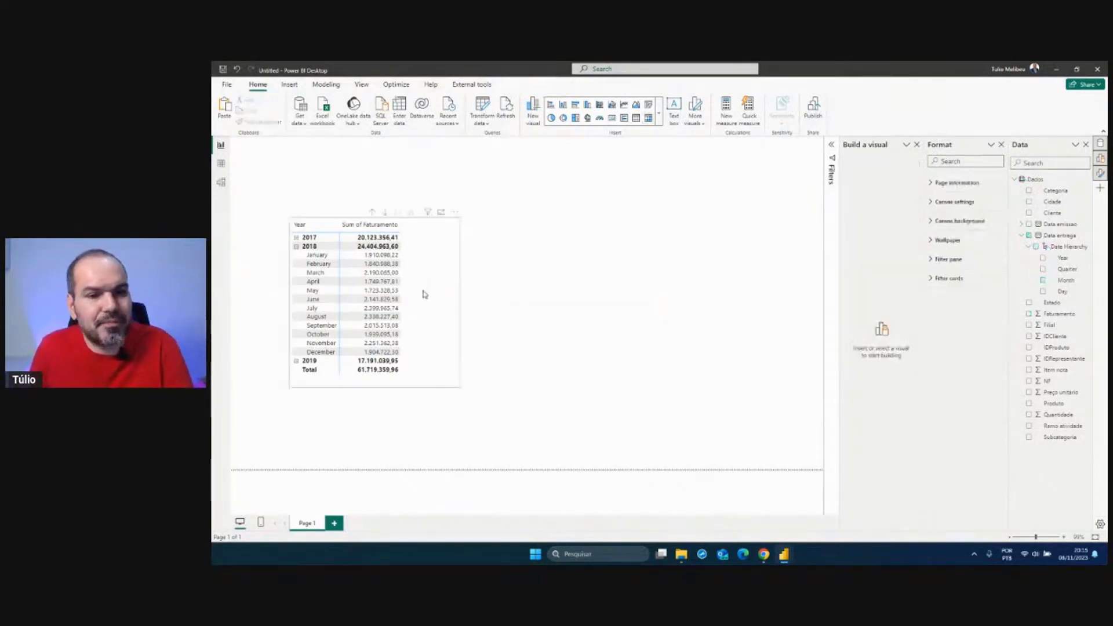
{"action": "left_click", "coordinate": [424, 294]}
{"action": "key", "text": "Delete"}
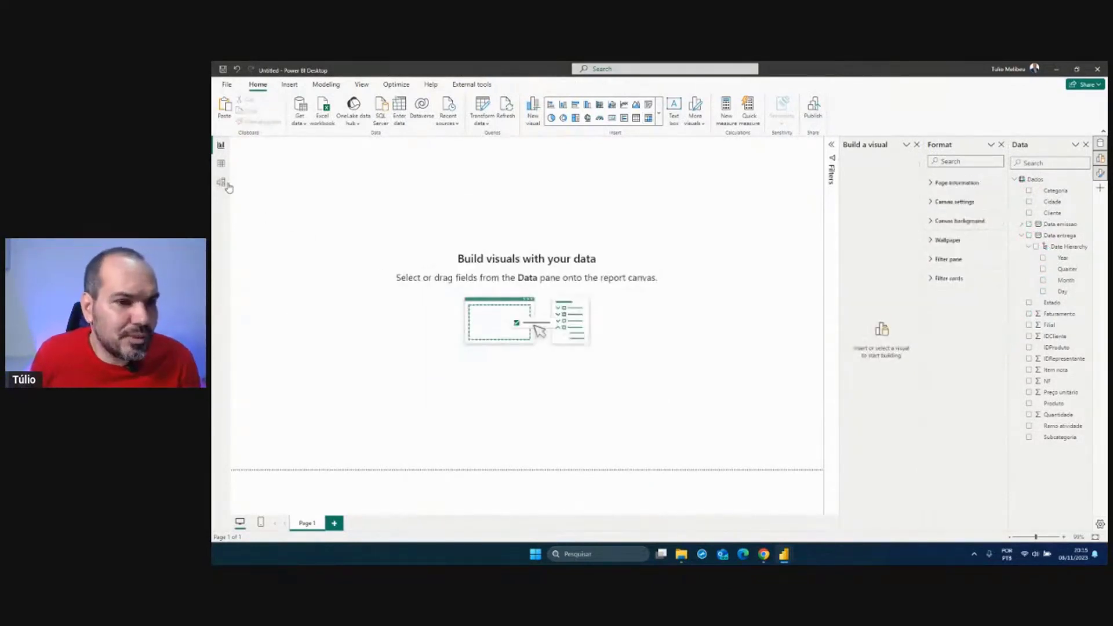
{"action": "left_click", "coordinate": [221, 183]}
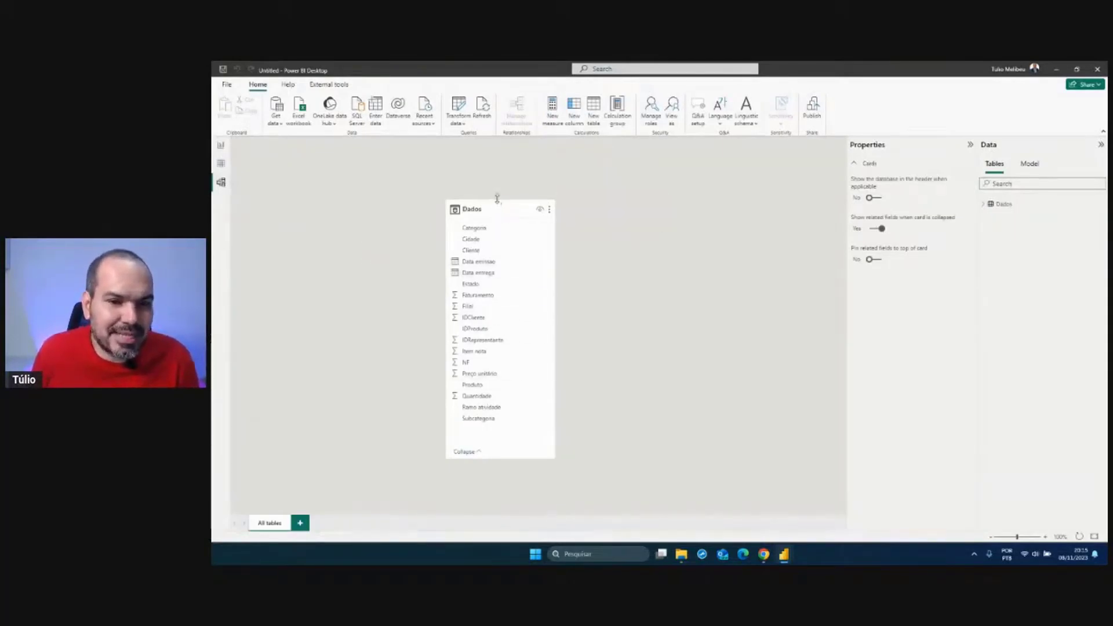
{"action": "left_click_drag", "start_coordinate": [497, 198], "coordinate": [497, 179]}
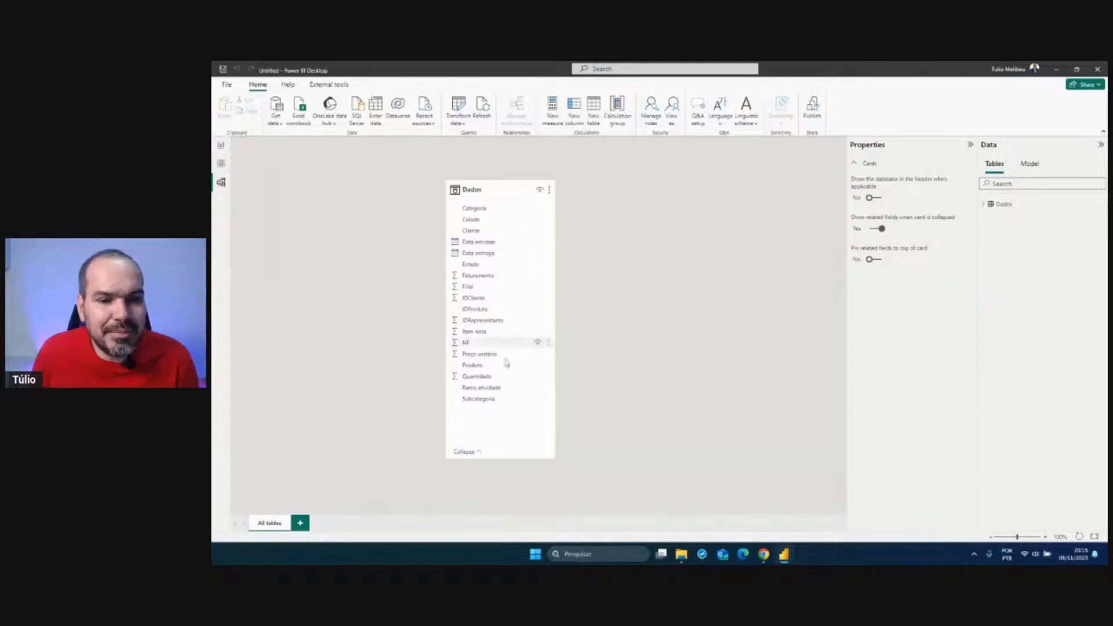